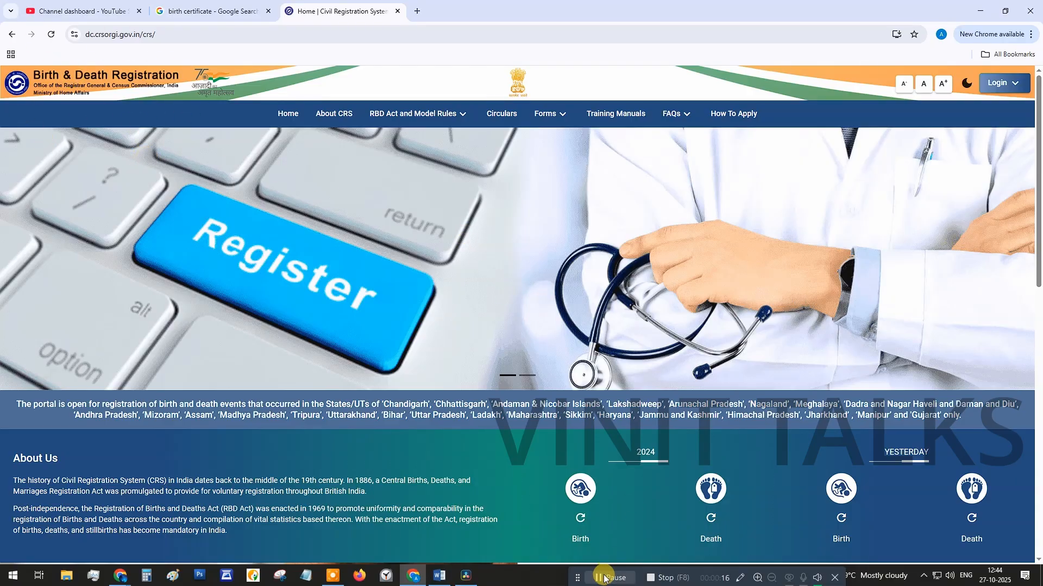
Inspect the CRS portal's web address and scroll through the home page.
left_click(169, 34)
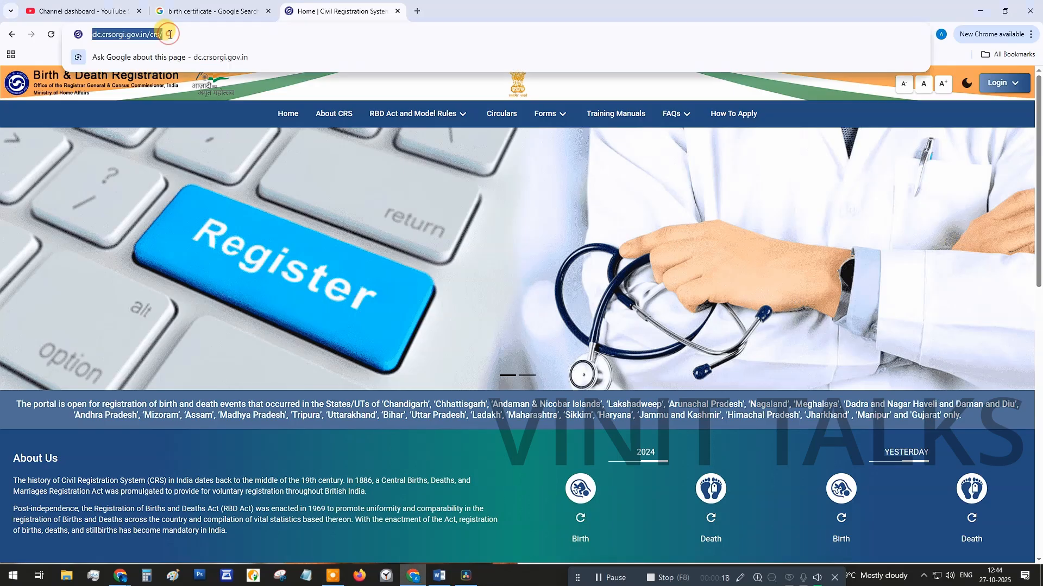
left_click(120, 34)
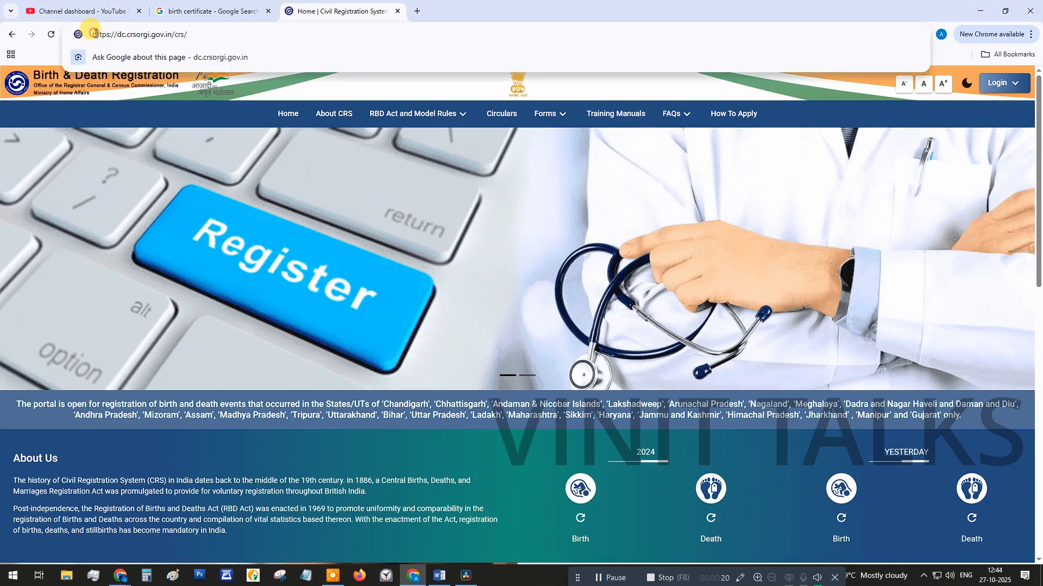
left_click_drag(93, 33, 222, 46)
left_click(323, 171)
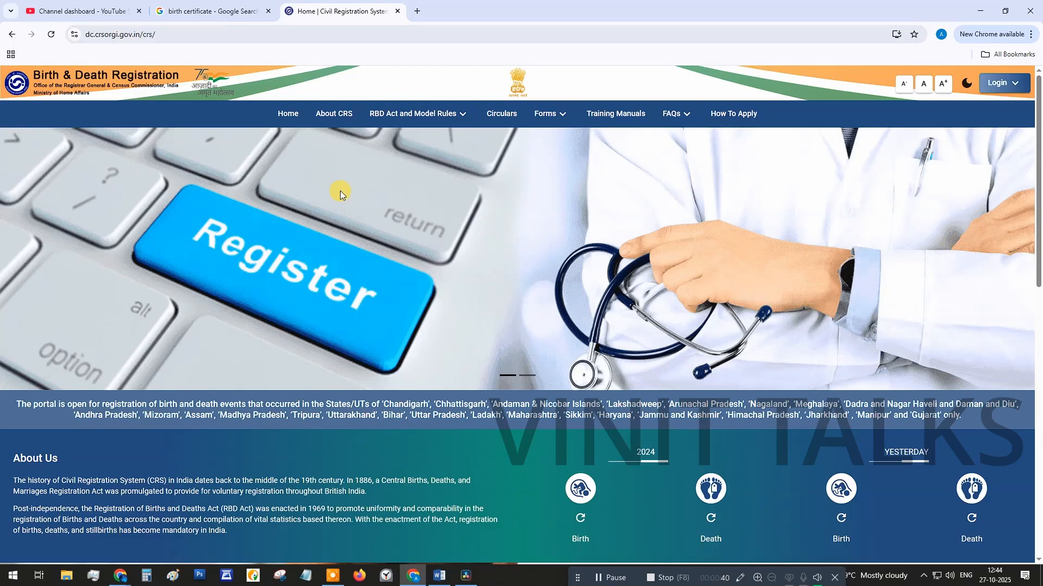
scroll(341, 193, "down", 6)
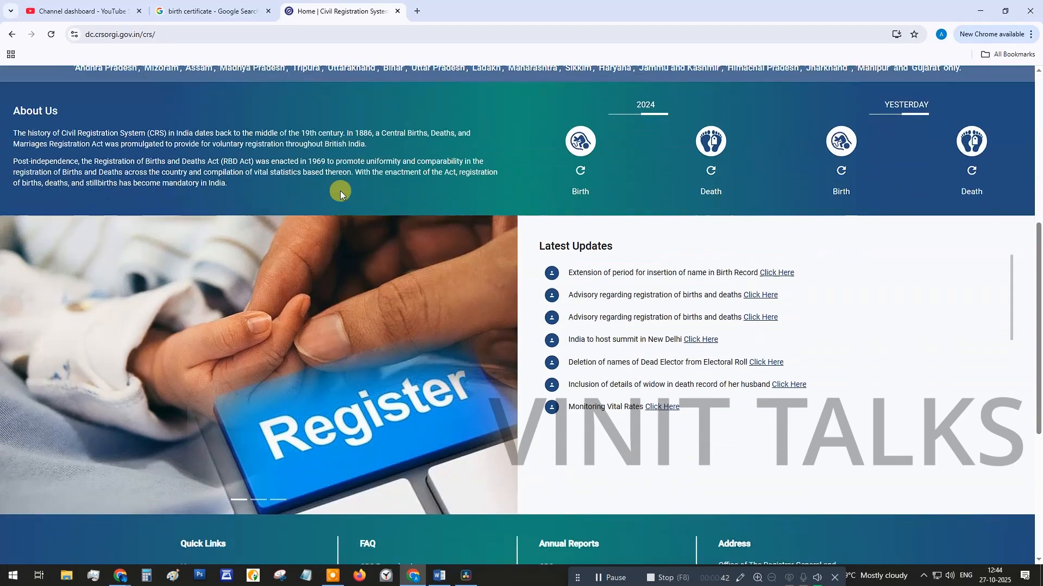
scroll(340, 190, "up", 6)
scroll(351, 185, "down", 2)
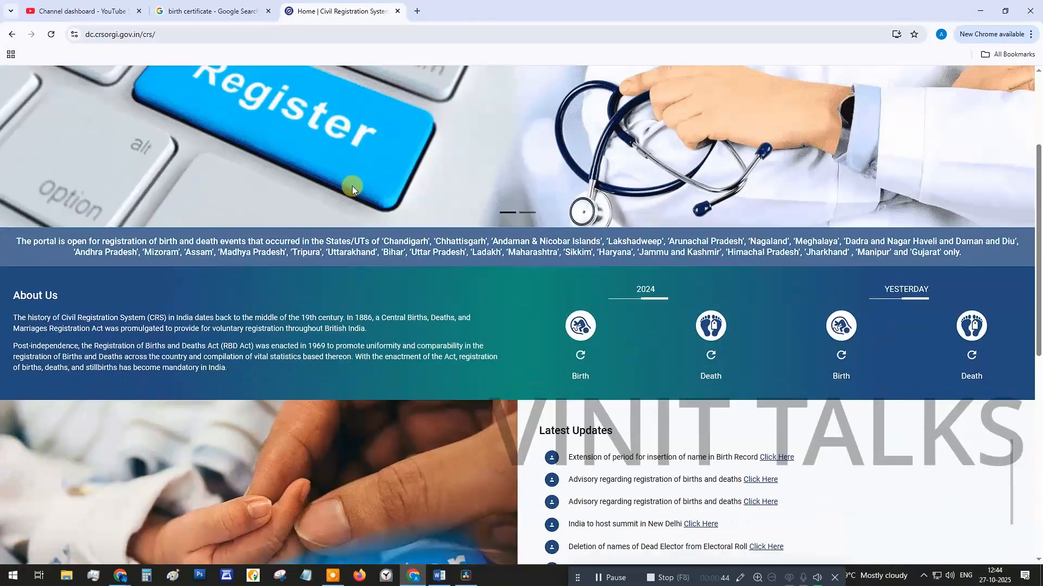
scroll(352, 186, "up", 3)
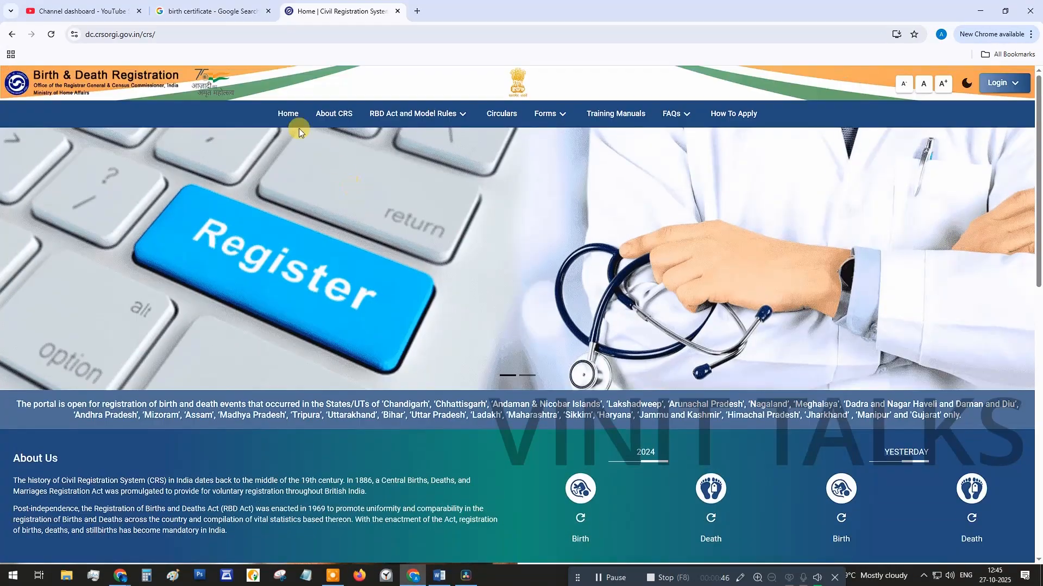
Review the birth certificate search query in Google, then return to the CRS home page.
left_click(224, 11)
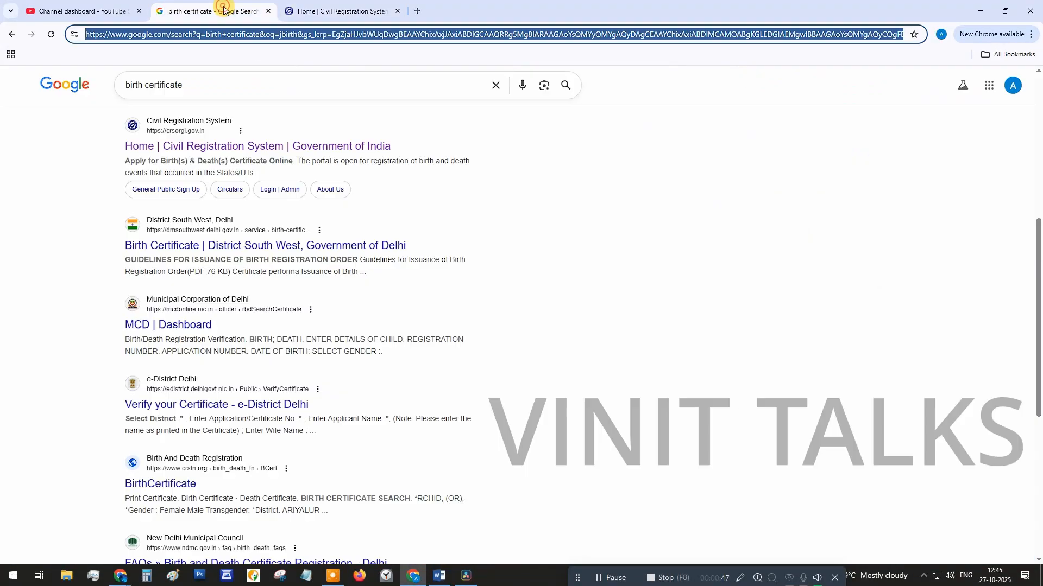
left_click(221, 76)
left_click(74, 163)
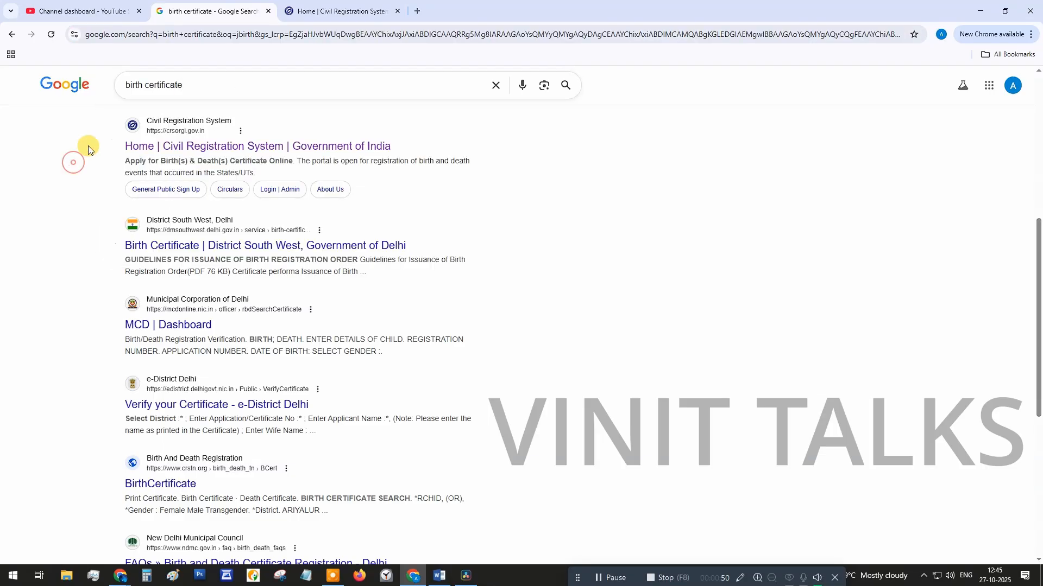
left_click_drag(196, 84, 108, 84)
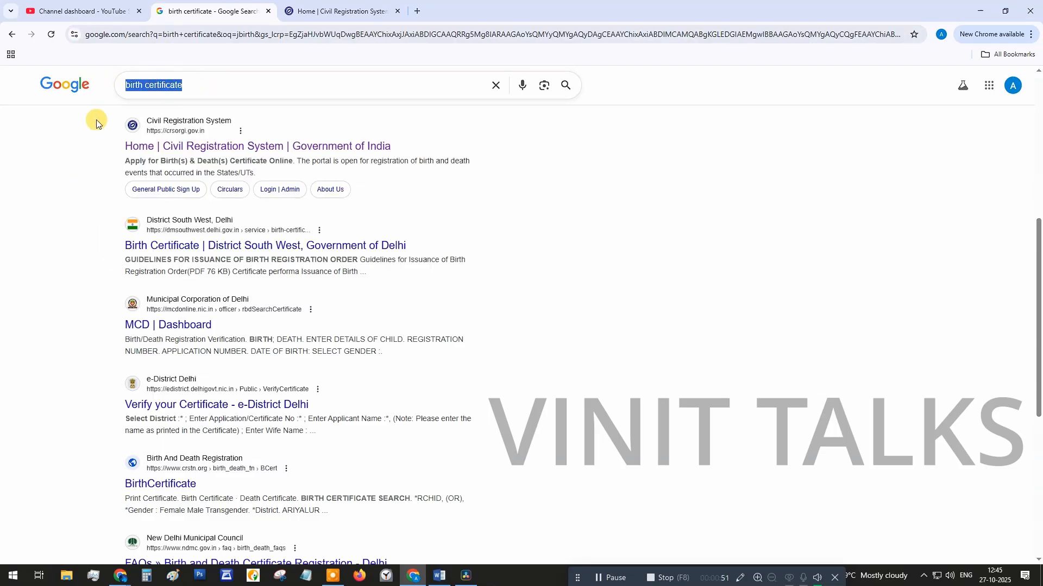
left_click(90, 154)
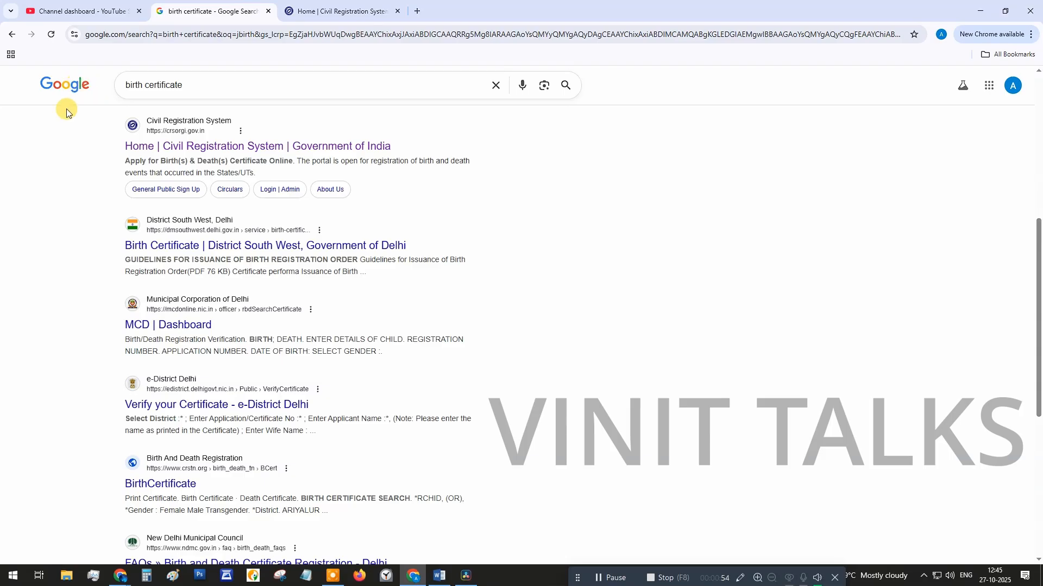
left_click_drag(193, 85, 136, 79)
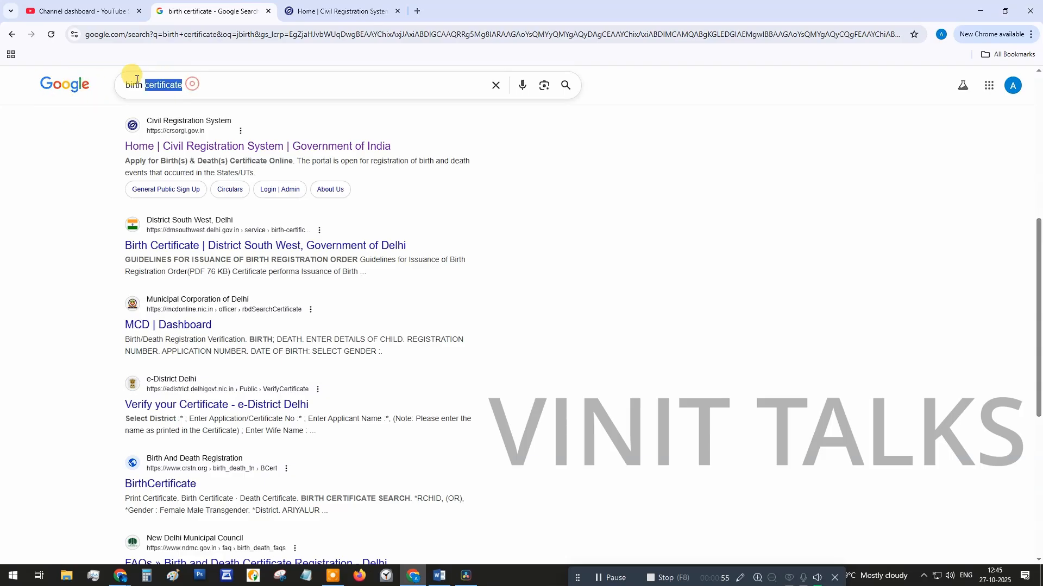
left_click(96, 148)
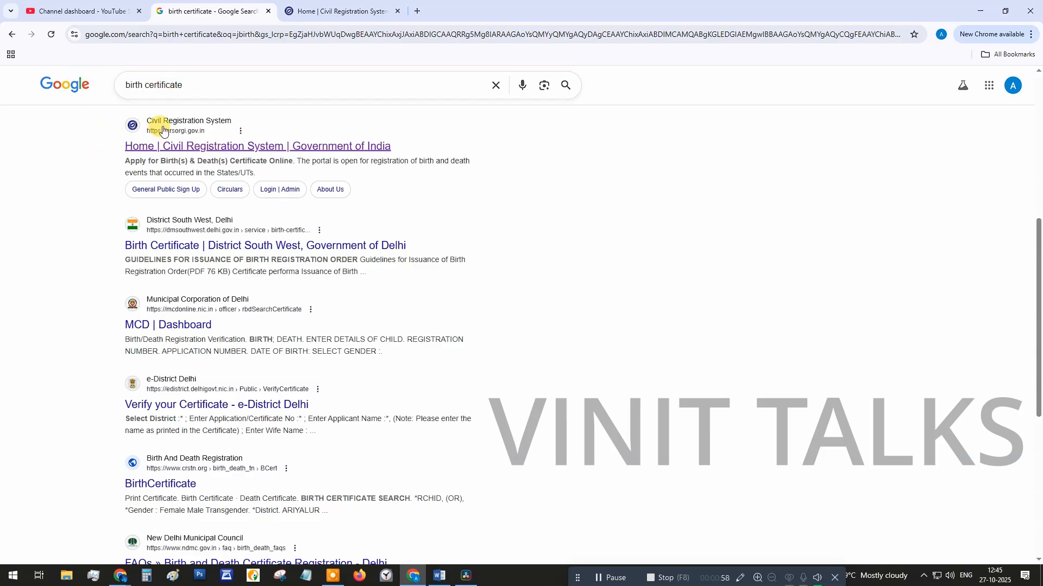
left_click(329, 12)
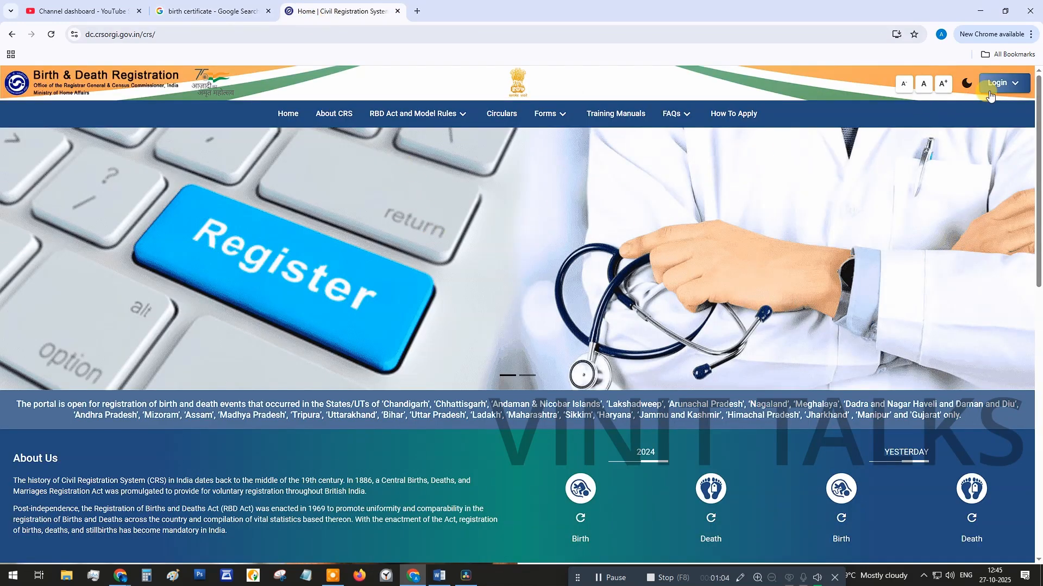
Go to the General Public login page and open its Sign Up form.
left_click(1009, 81)
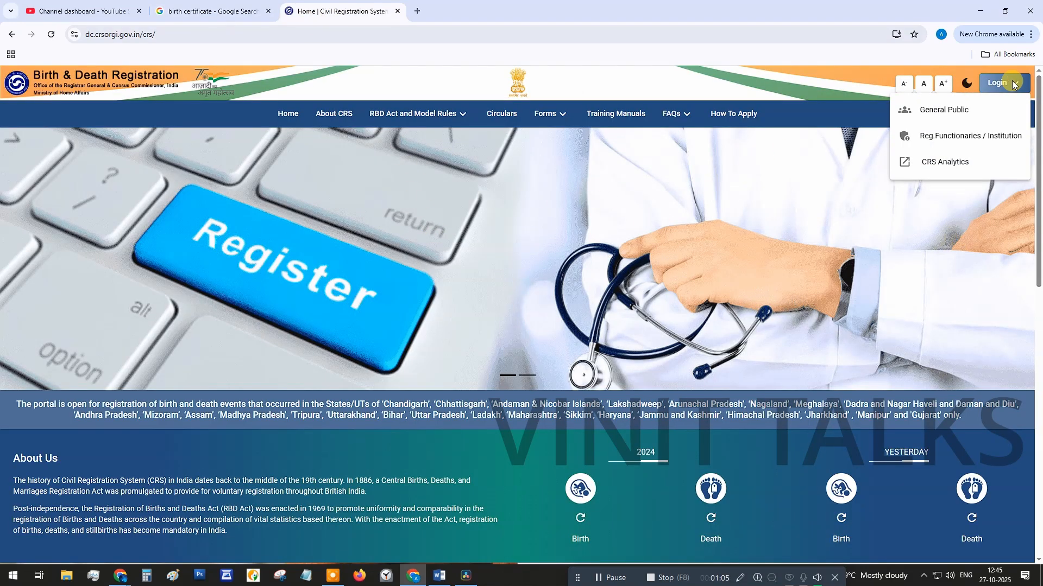
left_click(948, 111)
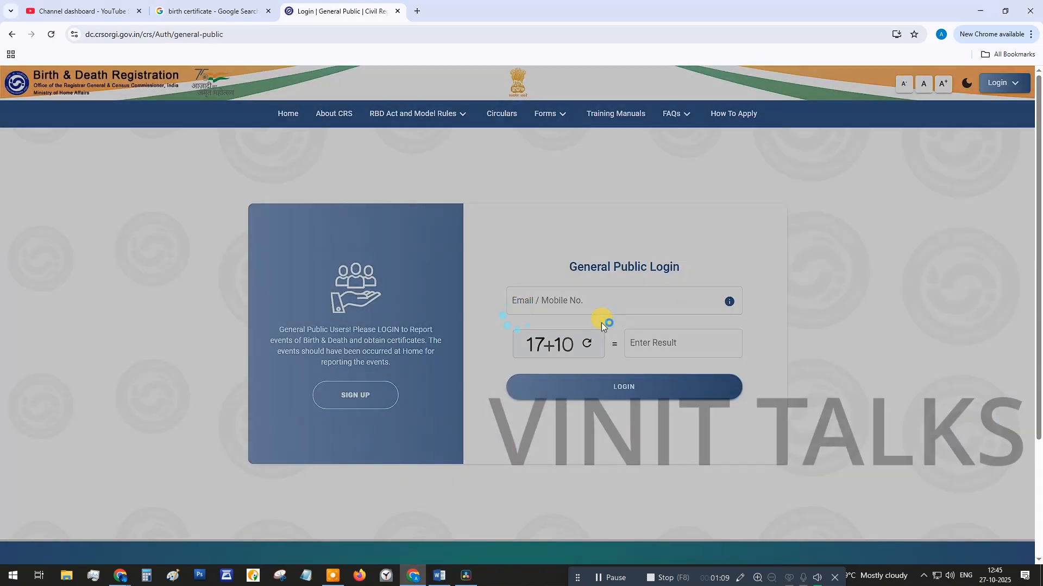
left_click(562, 298)
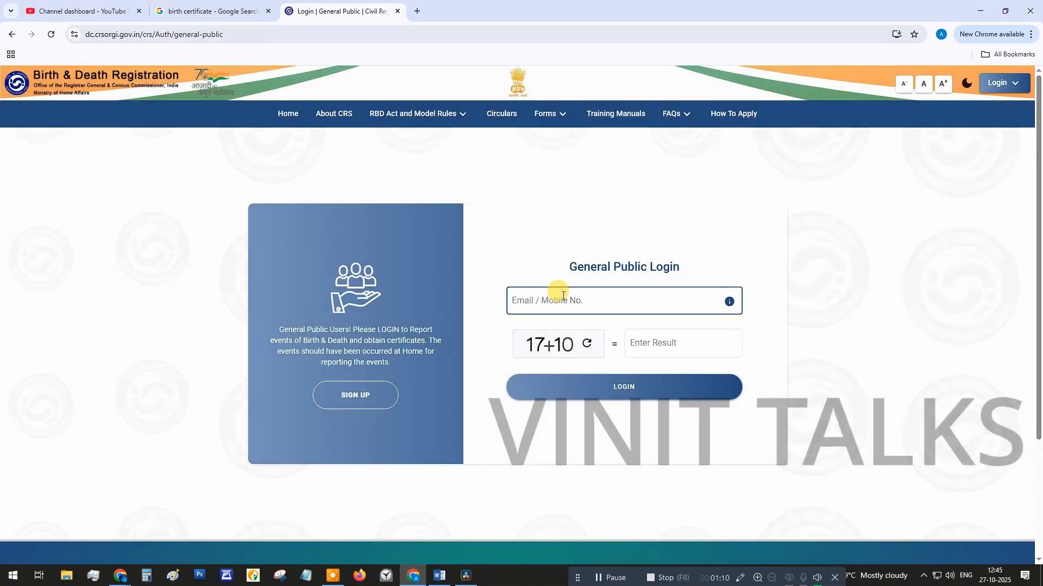
left_click(577, 298)
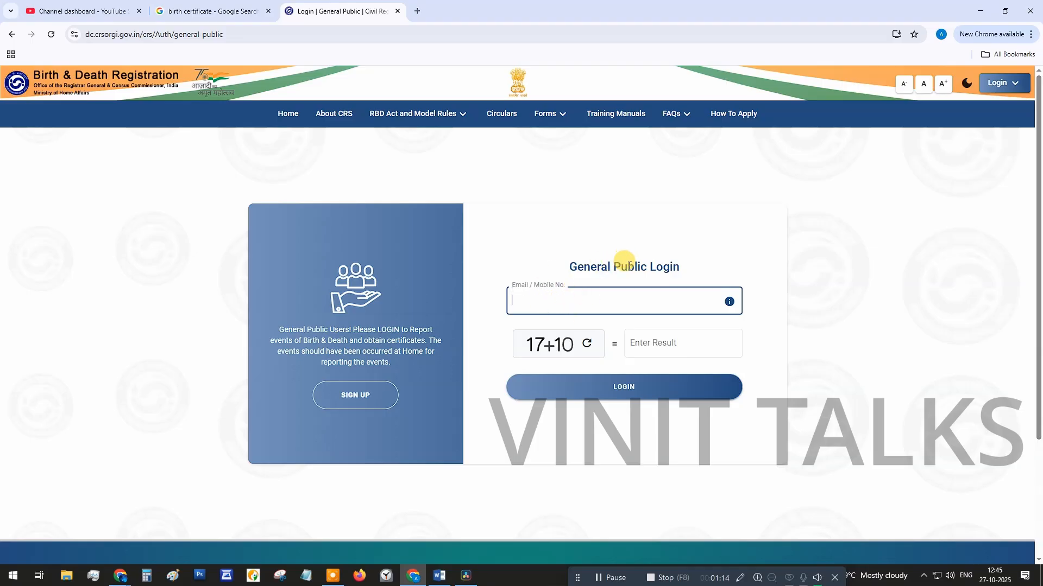
double_click(649, 266)
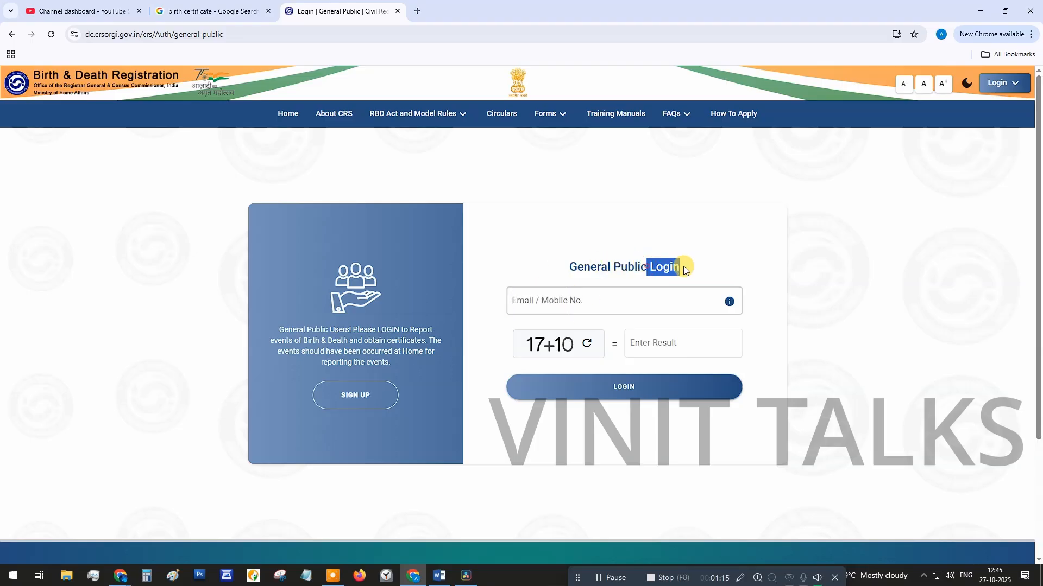
left_click(361, 398)
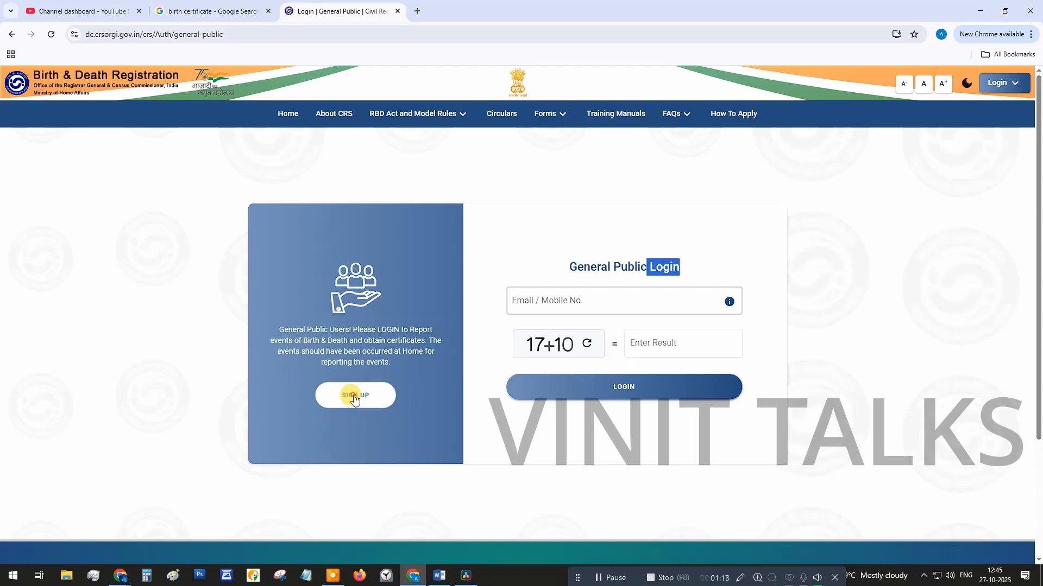
left_click(316, 297)
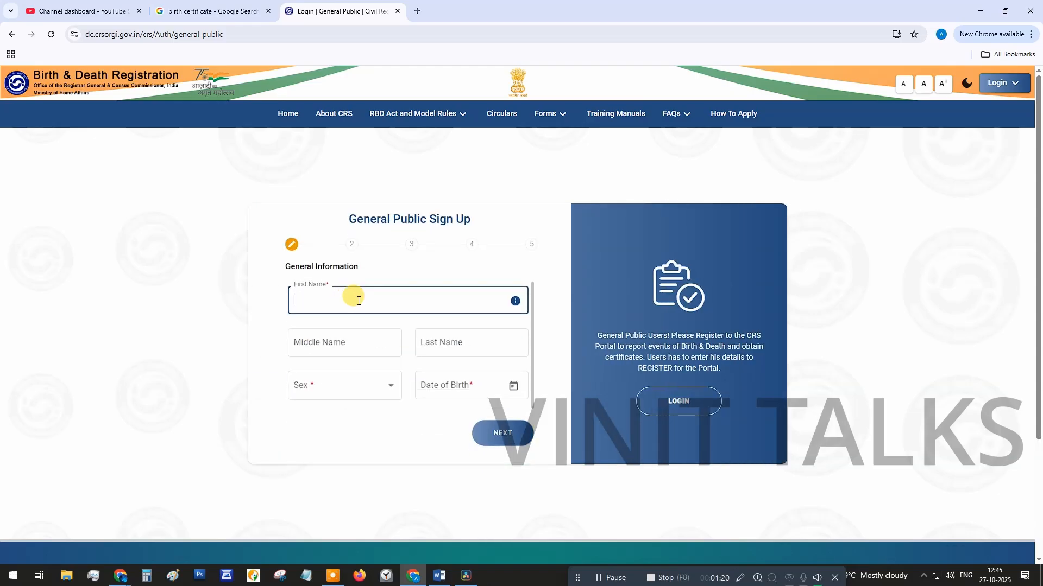
Set sex to Male and date of birth to 06/11/2012 in General Information.
left_click(331, 343)
left_click(426, 340)
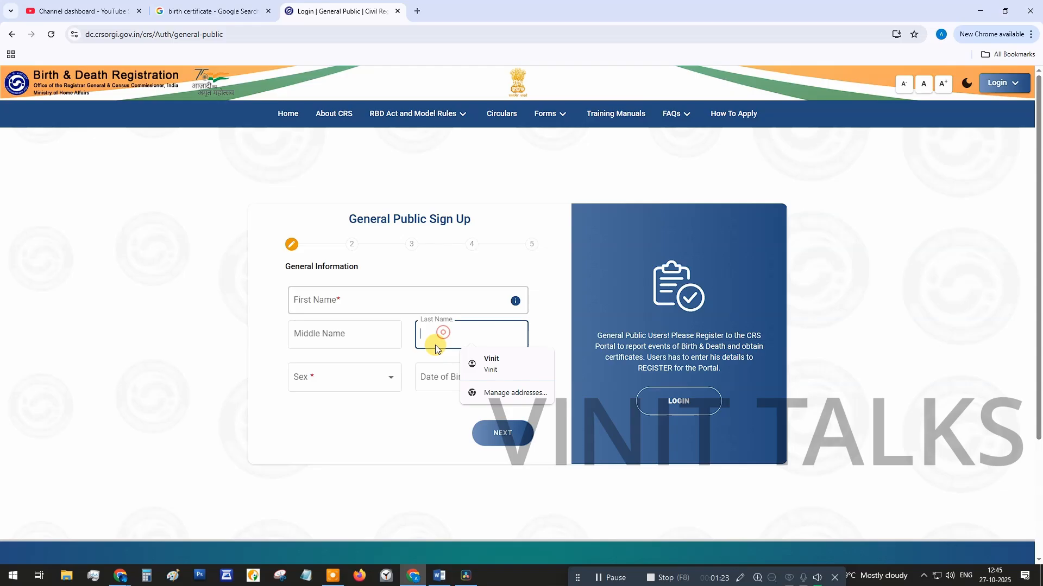
left_click(340, 376)
left_click(328, 410)
left_click(442, 378)
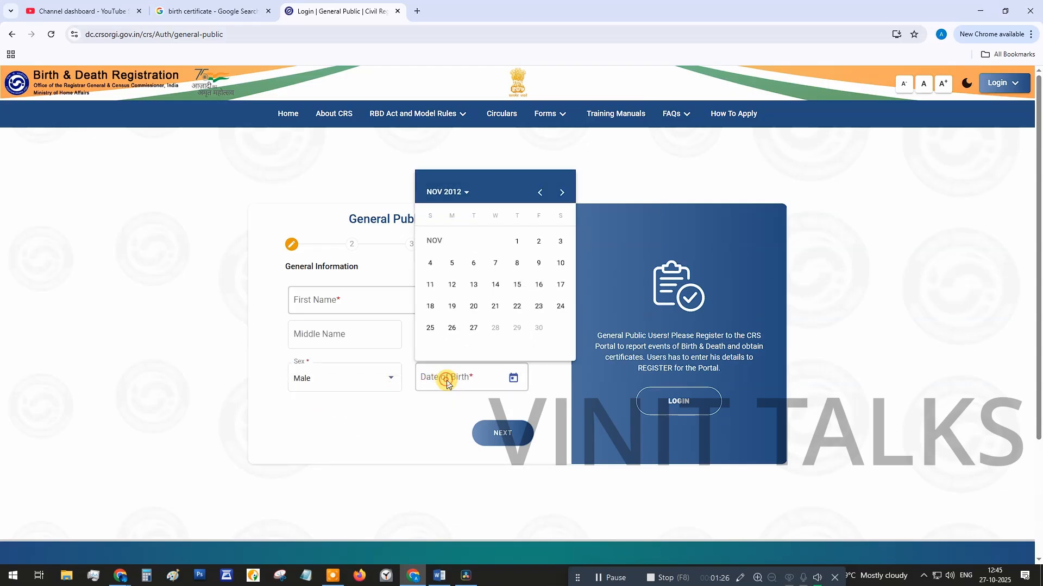
left_click(472, 265)
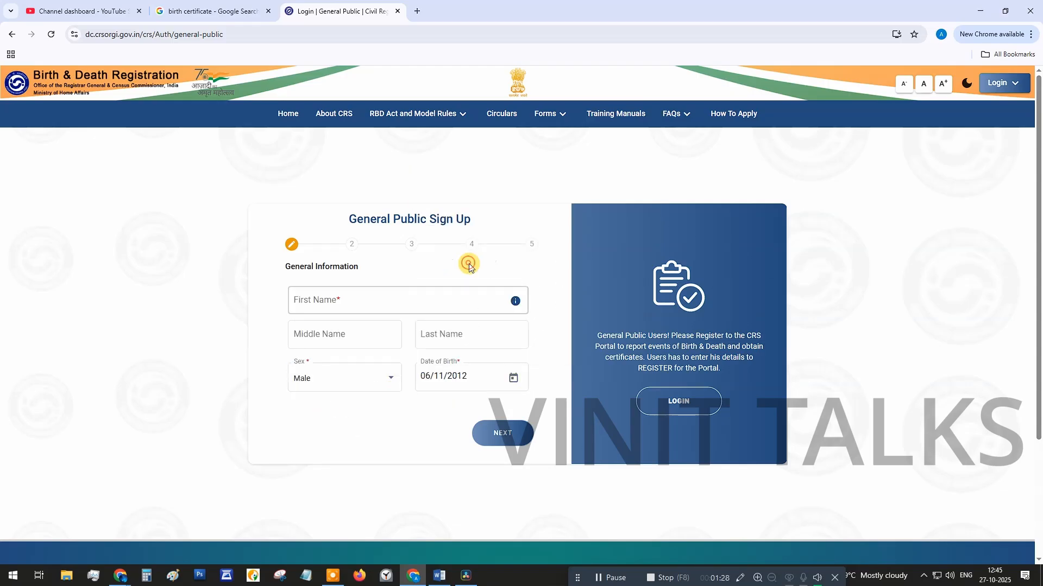
left_click(367, 304)
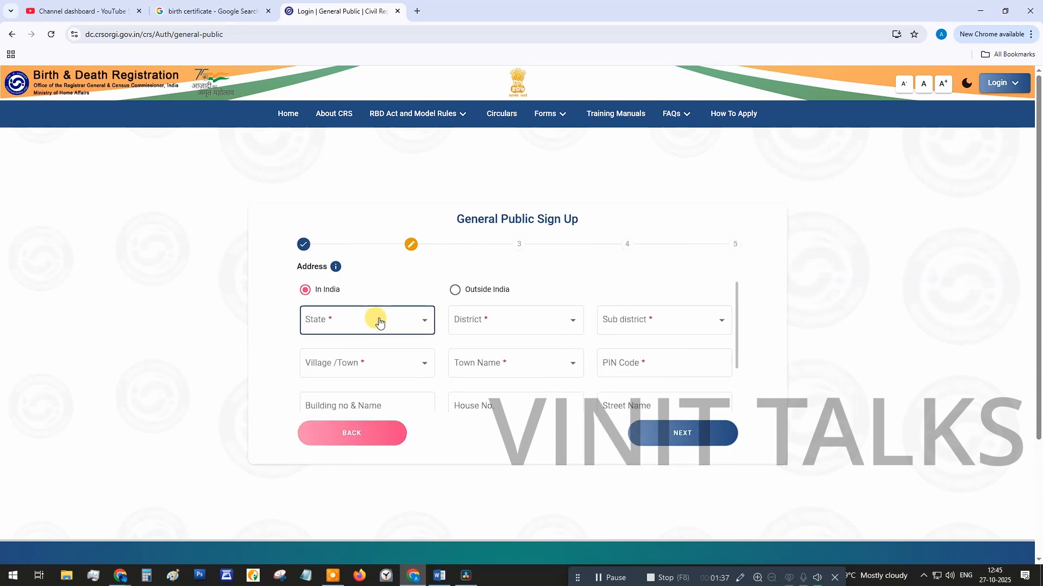
Set the address to state Uttar Pradesh, district Varanasi, sub-district Varanasi.
left_click(379, 323)
scroll(361, 386, "down", 8)
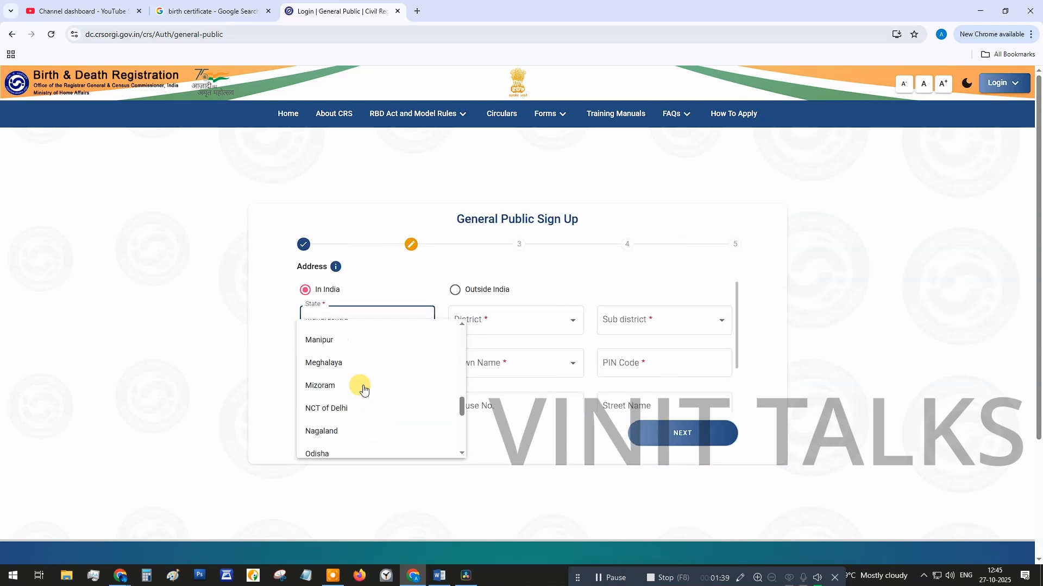
scroll(363, 390, "down", 4)
left_click(358, 398)
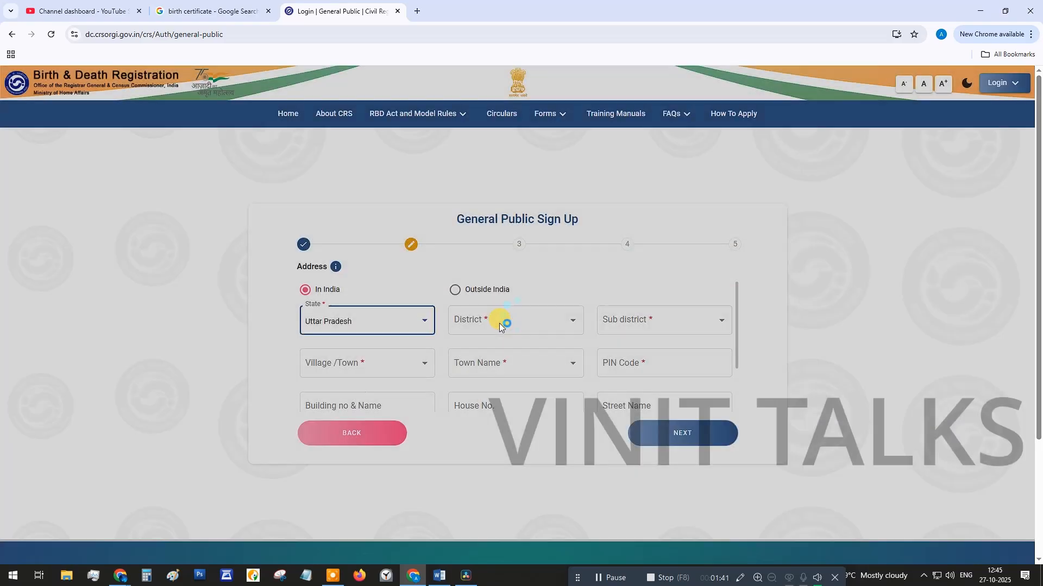
left_click(499, 323)
scroll(492, 402, "down", 20)
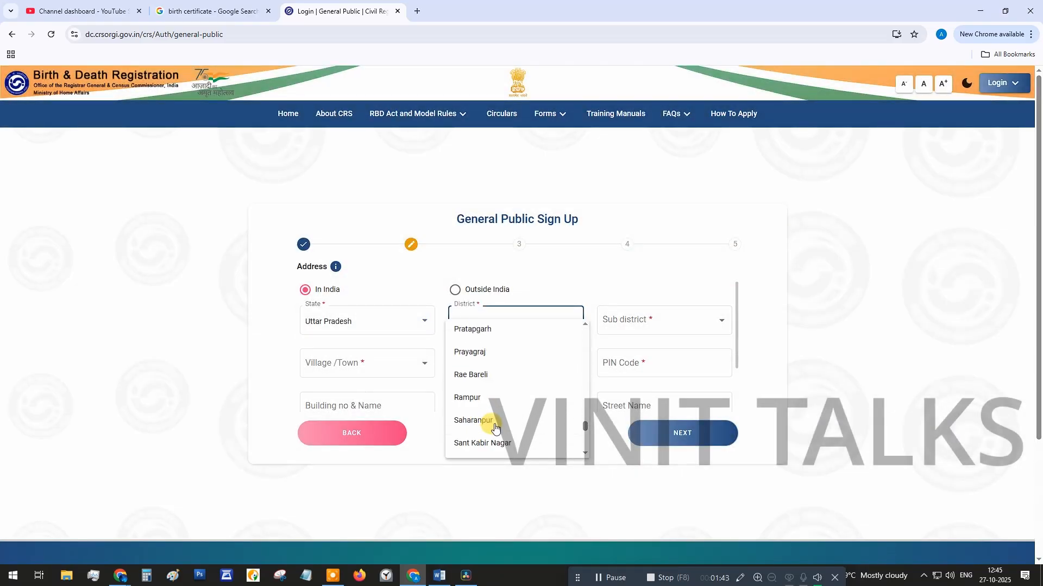
scroll(489, 427, "down", 4)
left_click(477, 444)
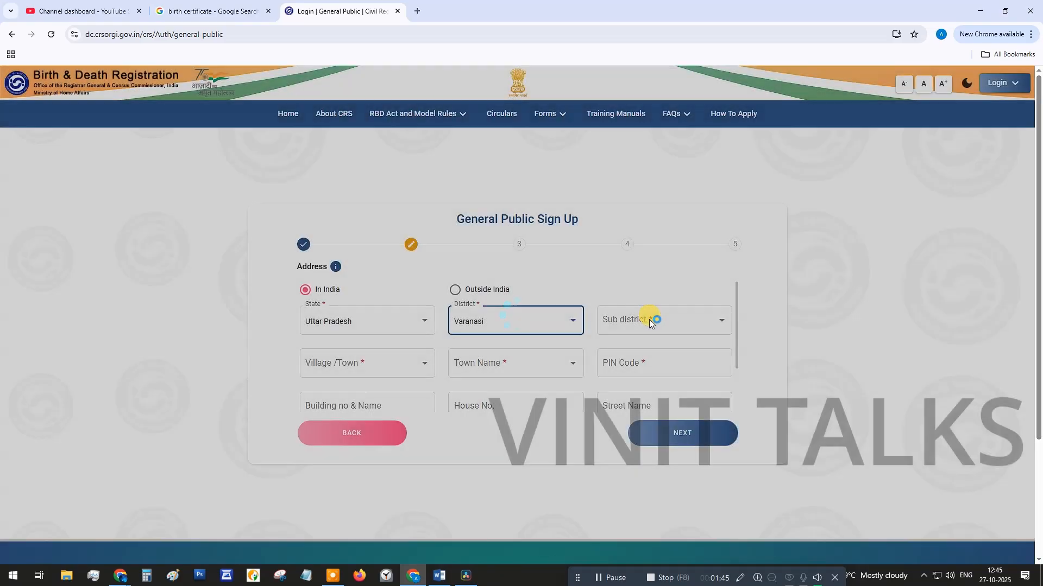
left_click(649, 319)
left_click(627, 368)
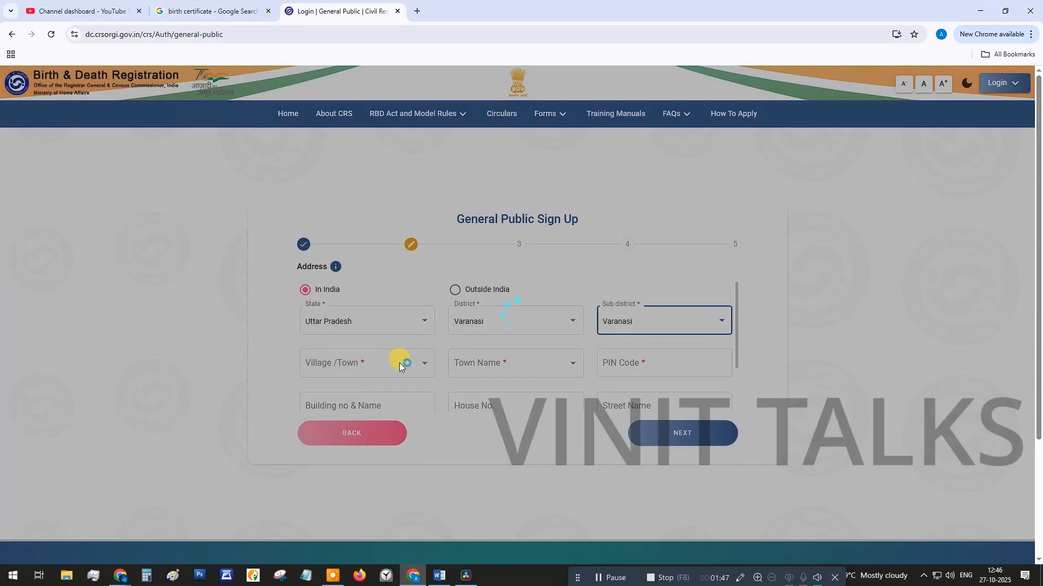
Mark the address as a village, pick a village name, and continue to Aadhaar and Nationality.
left_click(399, 362)
left_click(387, 391)
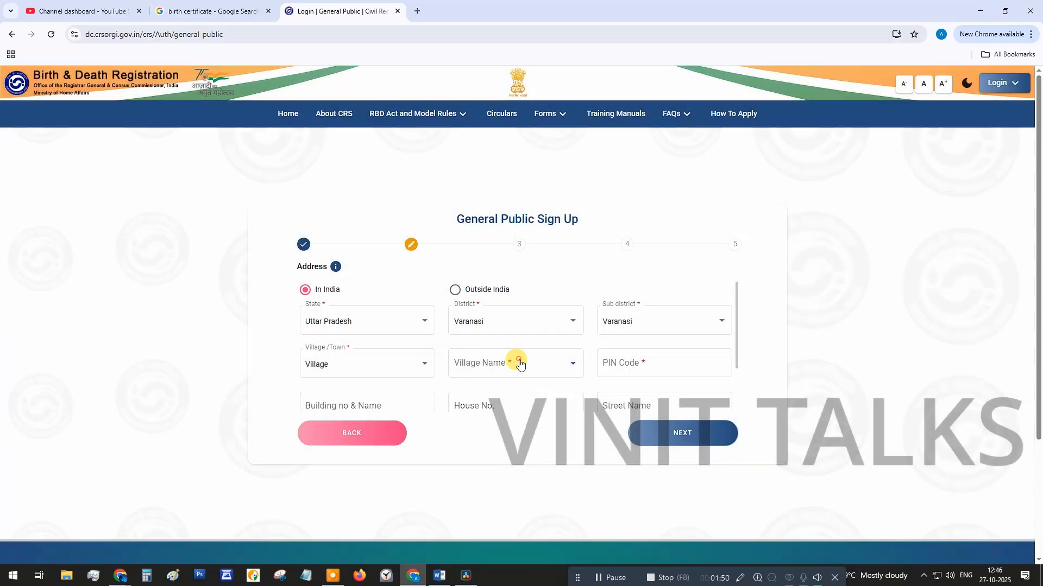
left_click(517, 360)
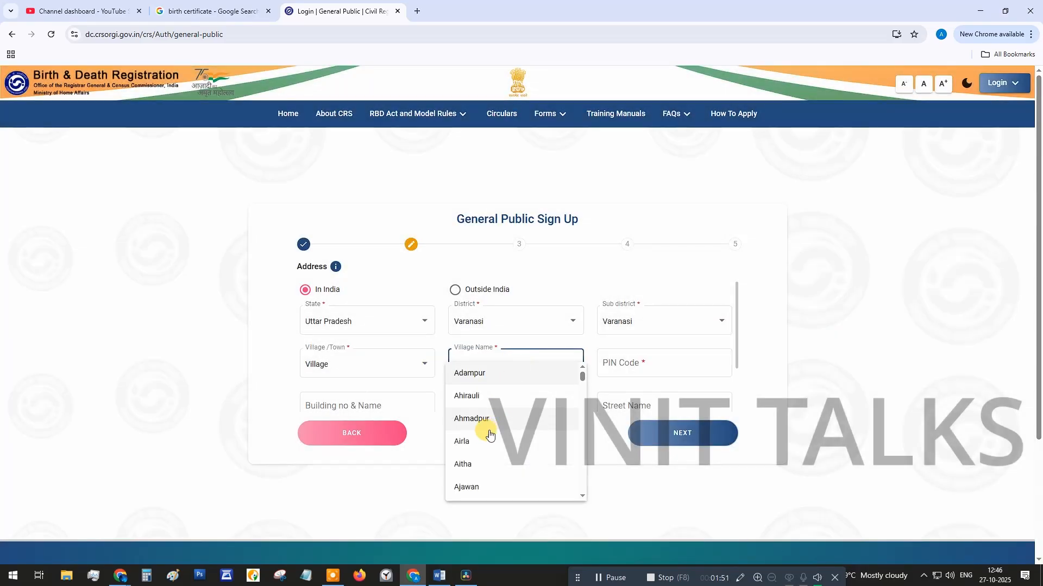
left_click(662, 373)
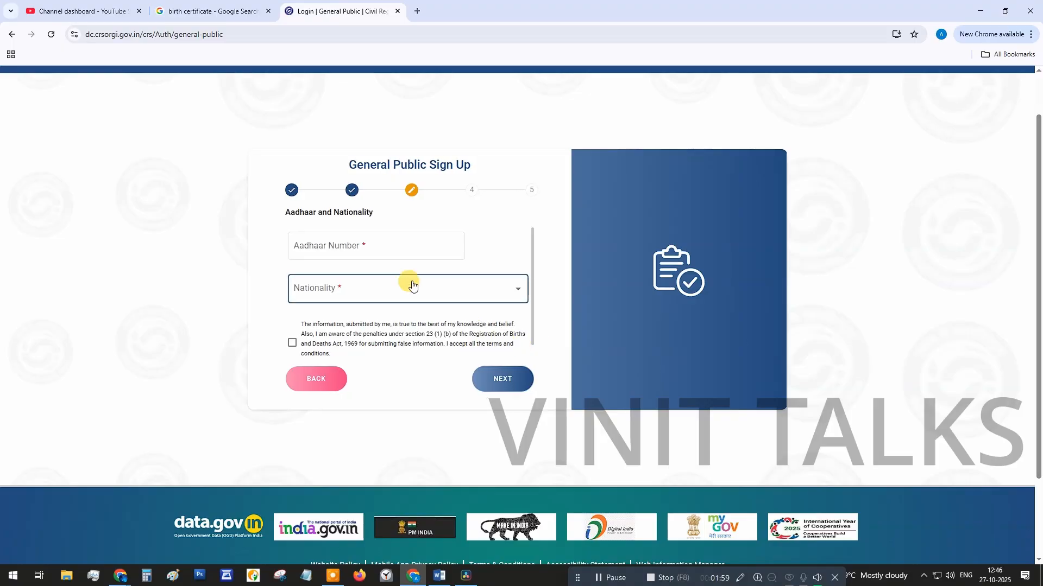
Choose Indian nationality, accept the declaration, and move on to mobile verification.
left_click(366, 243)
key("F11")
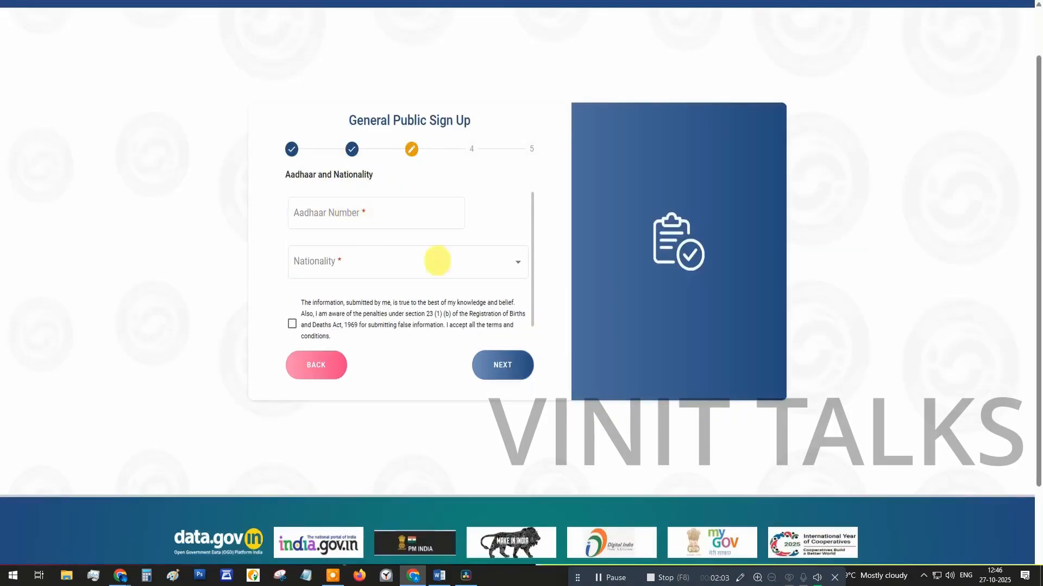
left_click(449, 263)
left_click(347, 278)
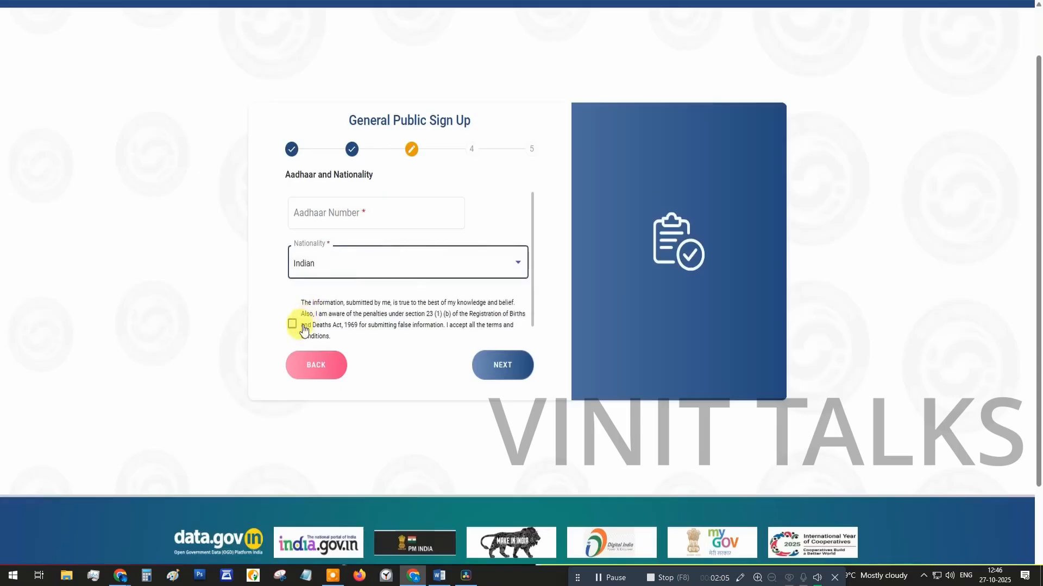
left_click(292, 325)
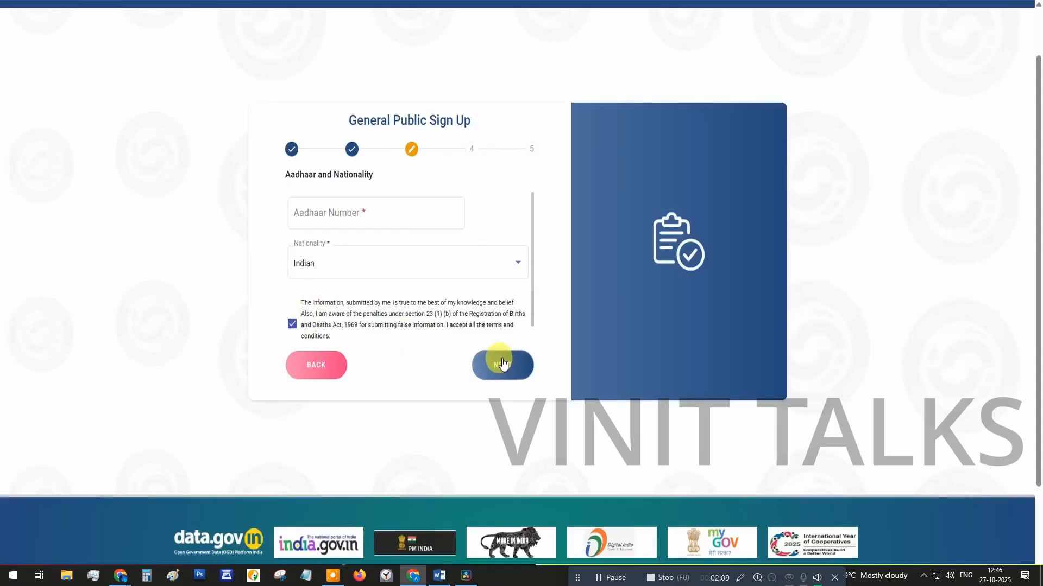
left_click(502, 364)
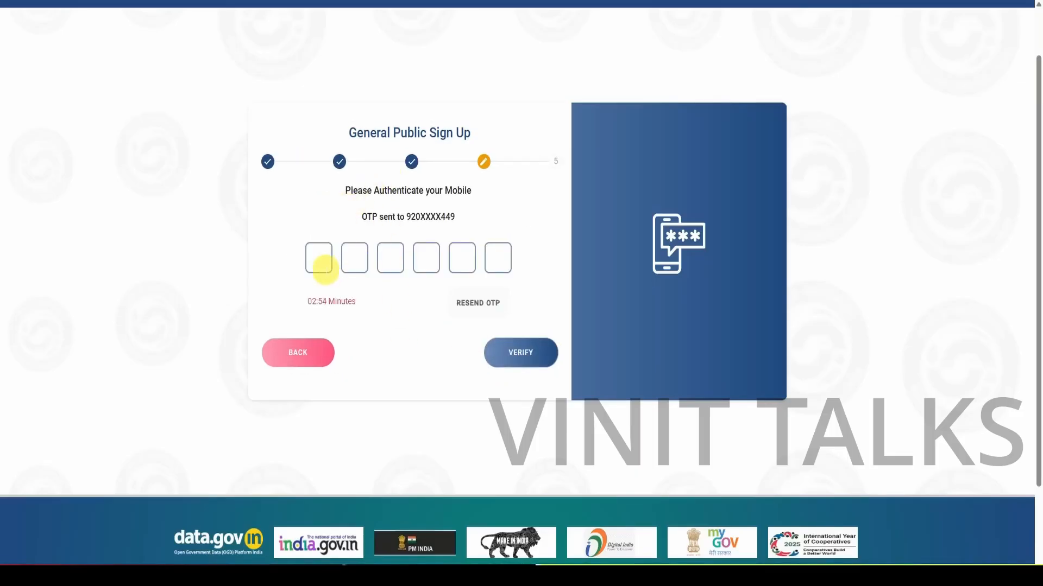
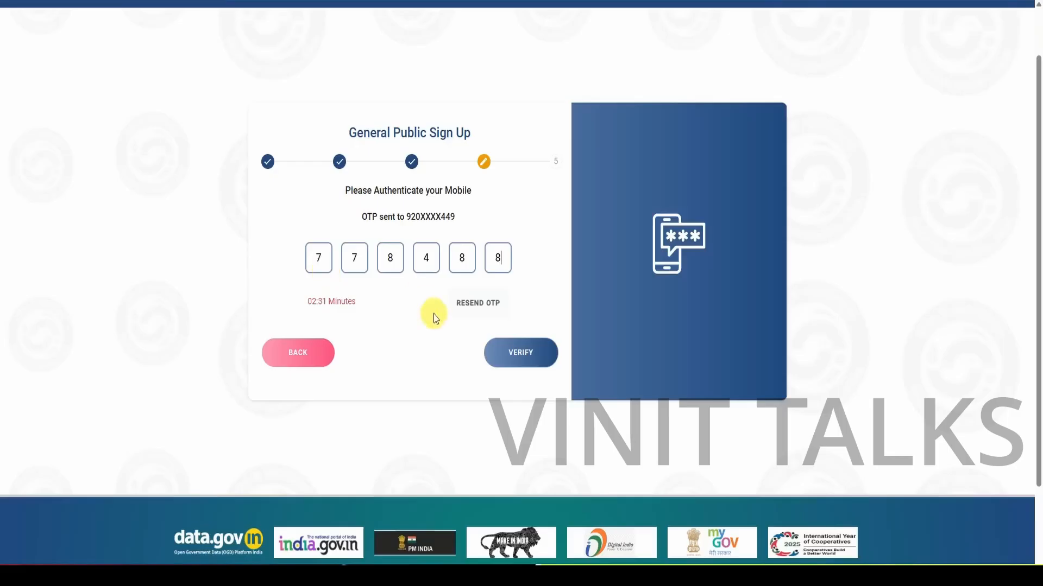
Enter and verify the mobile OTP, then proceed to email authentication.
left_click(508, 351)
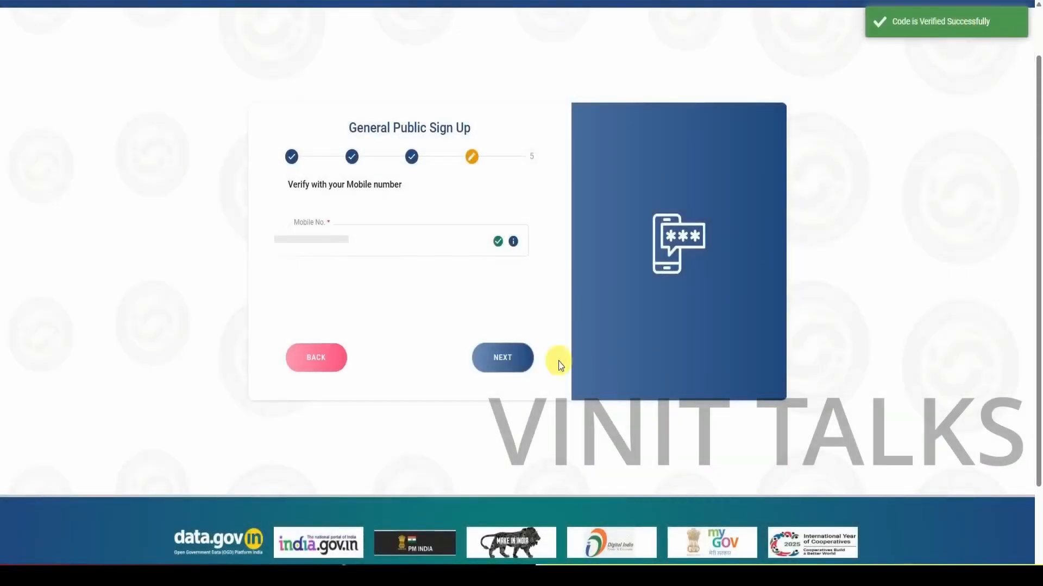
left_click(500, 359)
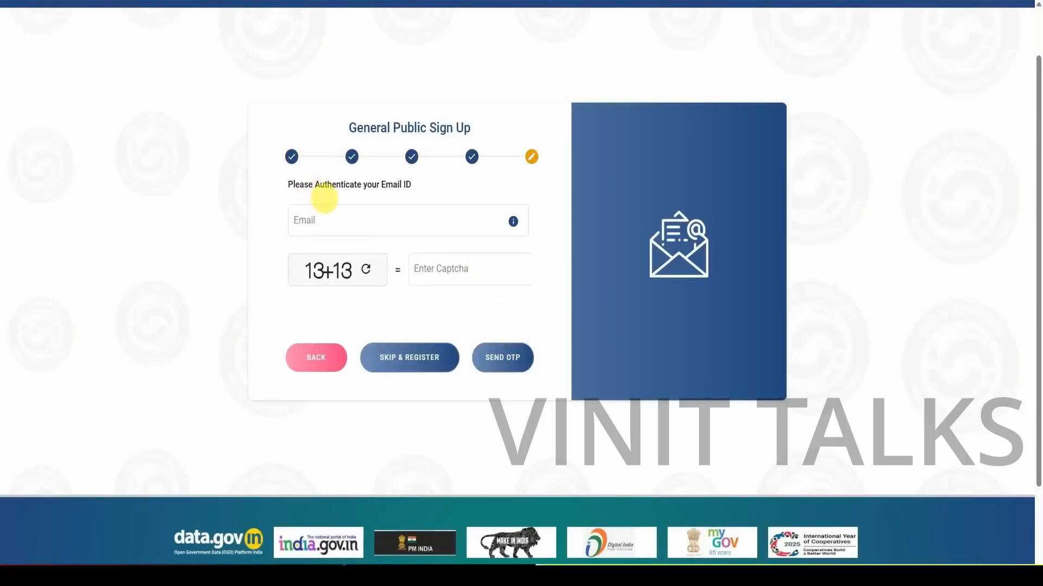
Leave the email blank and answer the captcha with 26 to skip and register.
left_click(348, 222)
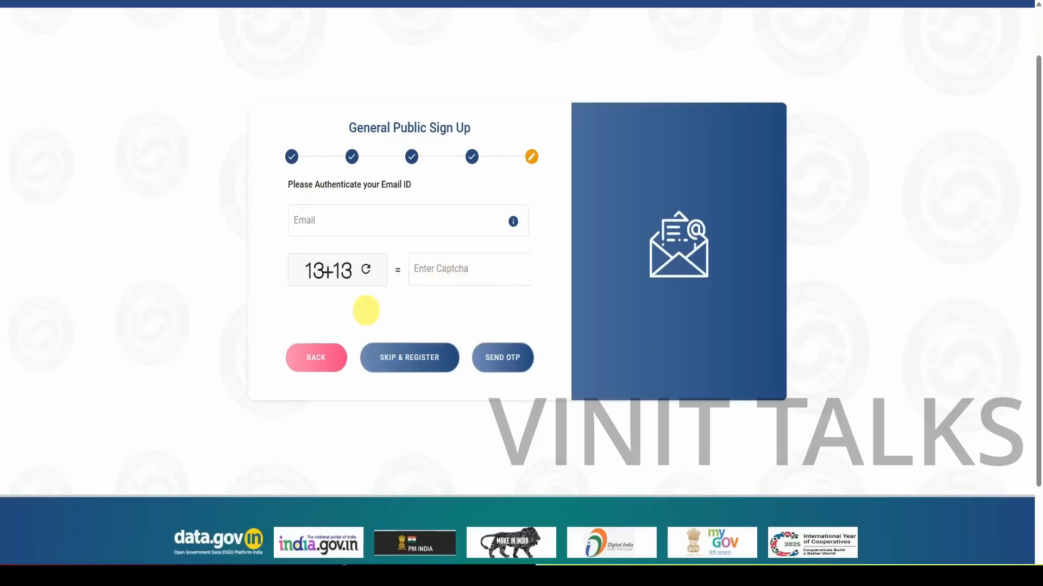
left_click(488, 277)
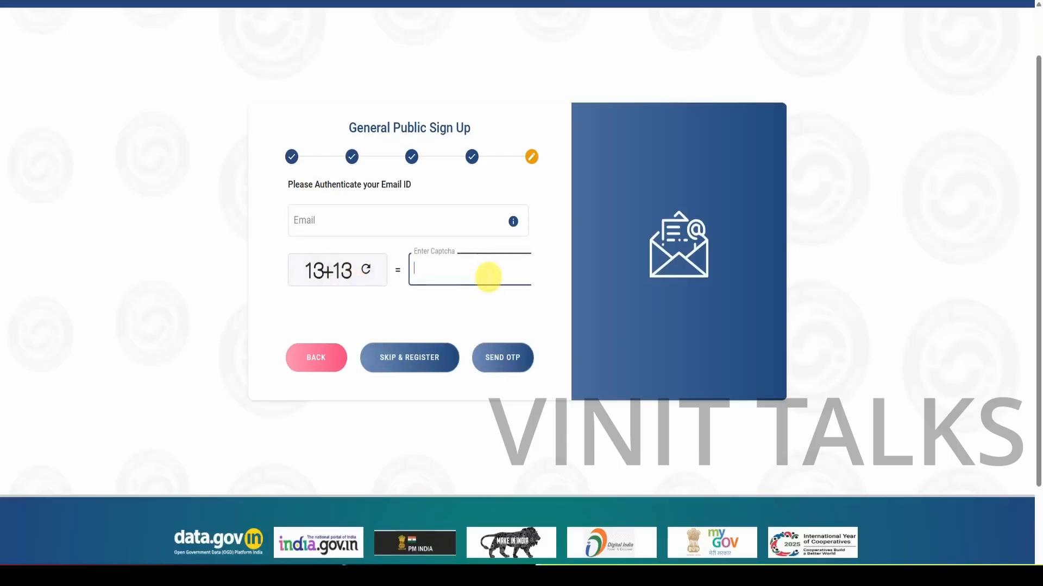
type("26")
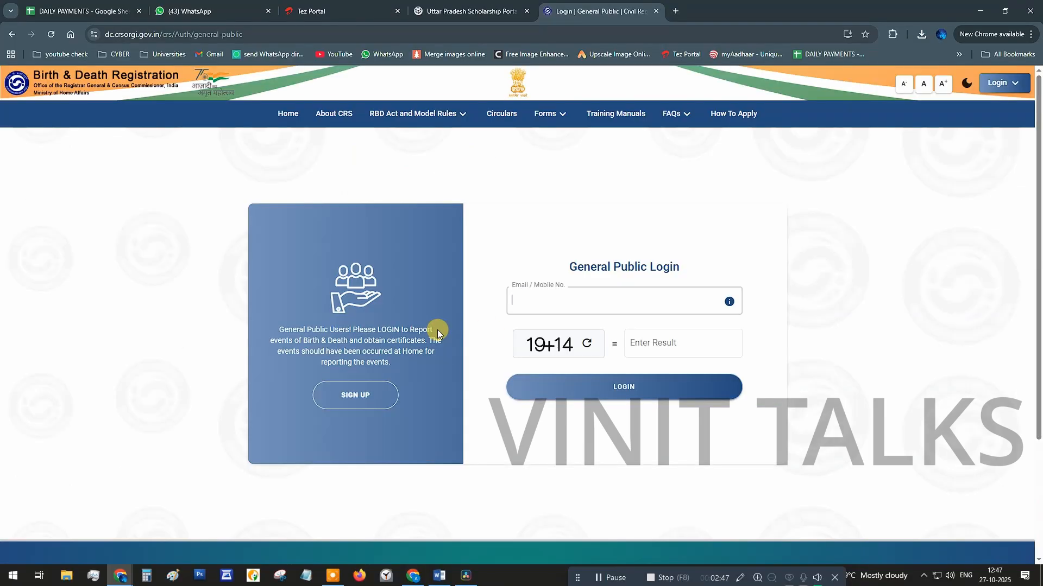
Log in with the saved mobile number entry from autofill.
left_click(552, 298)
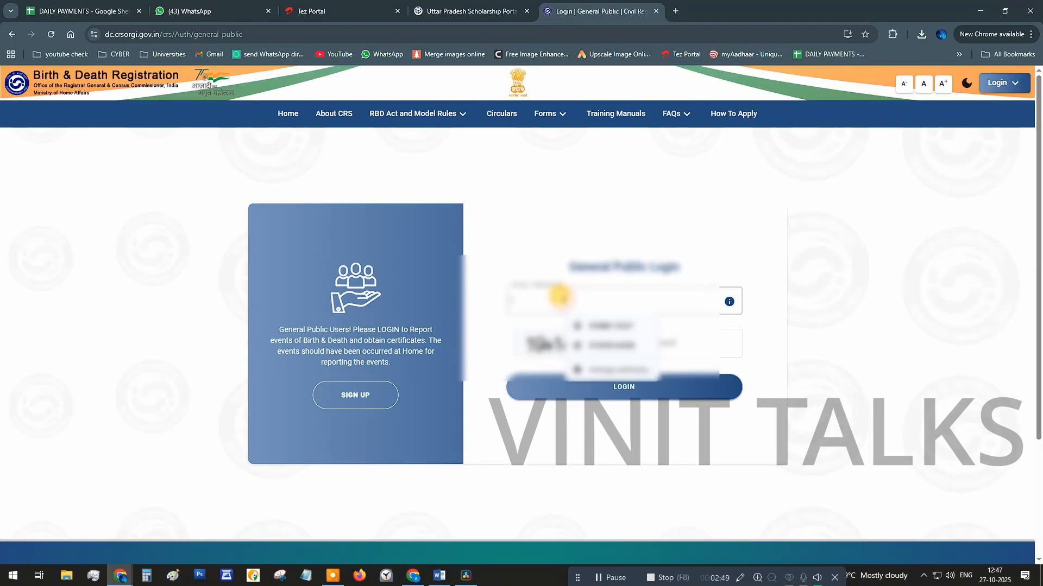
left_click(597, 324)
left_click(623, 388)
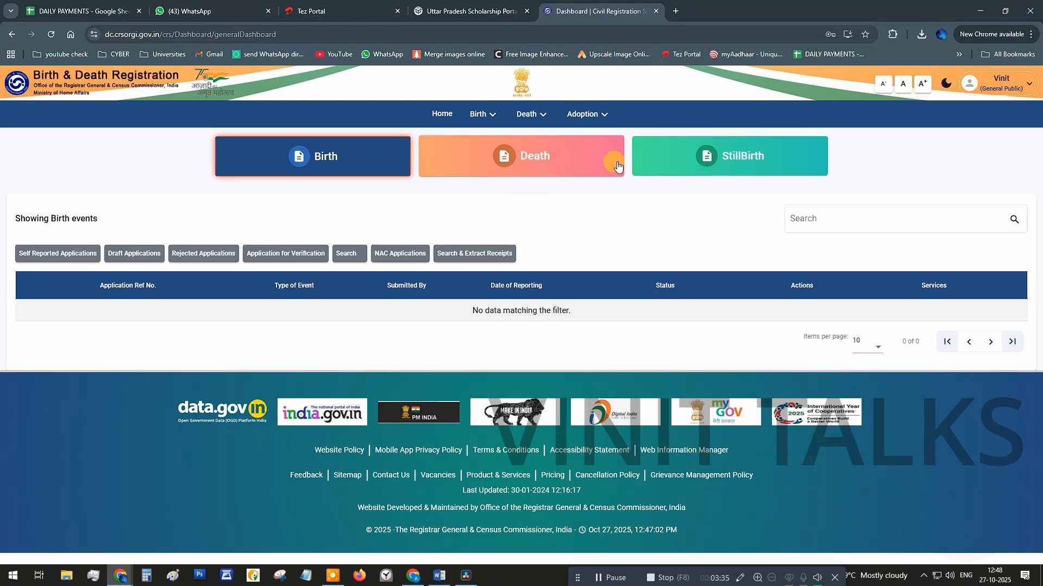
Open the Birth menu in the top navigation bar.
left_click(485, 114)
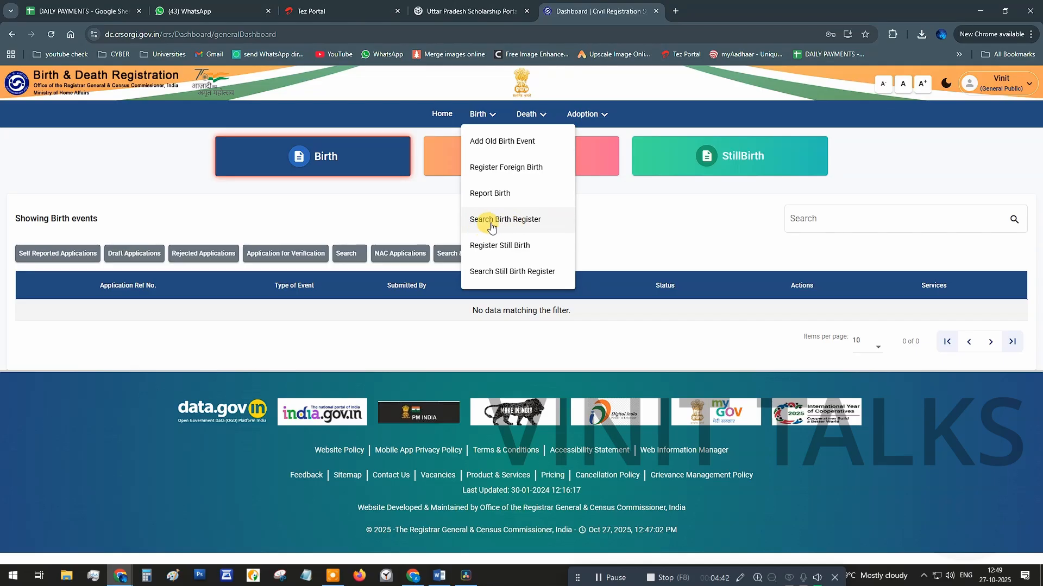
Open Search Birth Register and scroll through its search form.
left_click(505, 222)
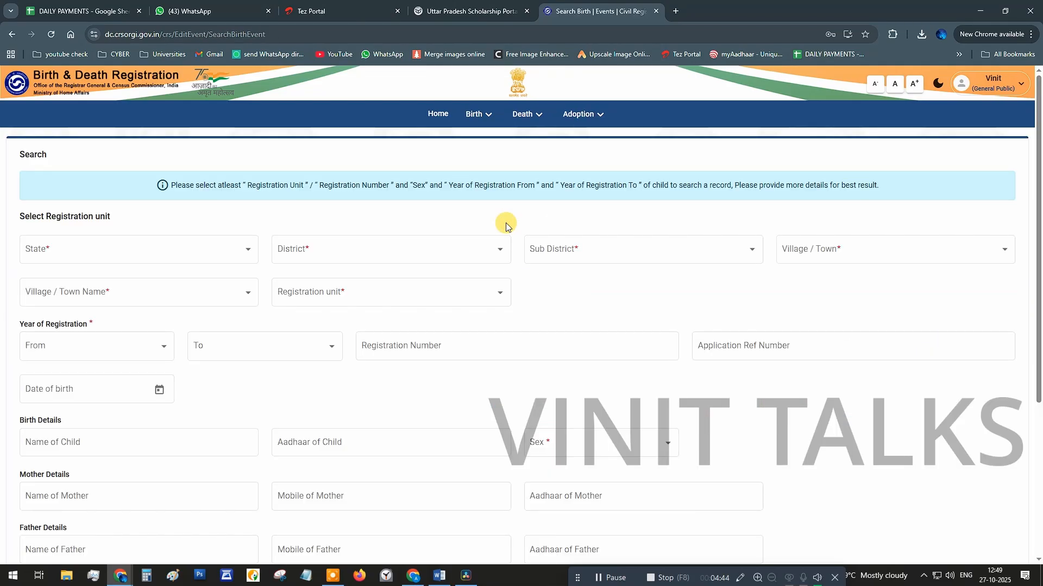
scroll(517, 292, "down", 2)
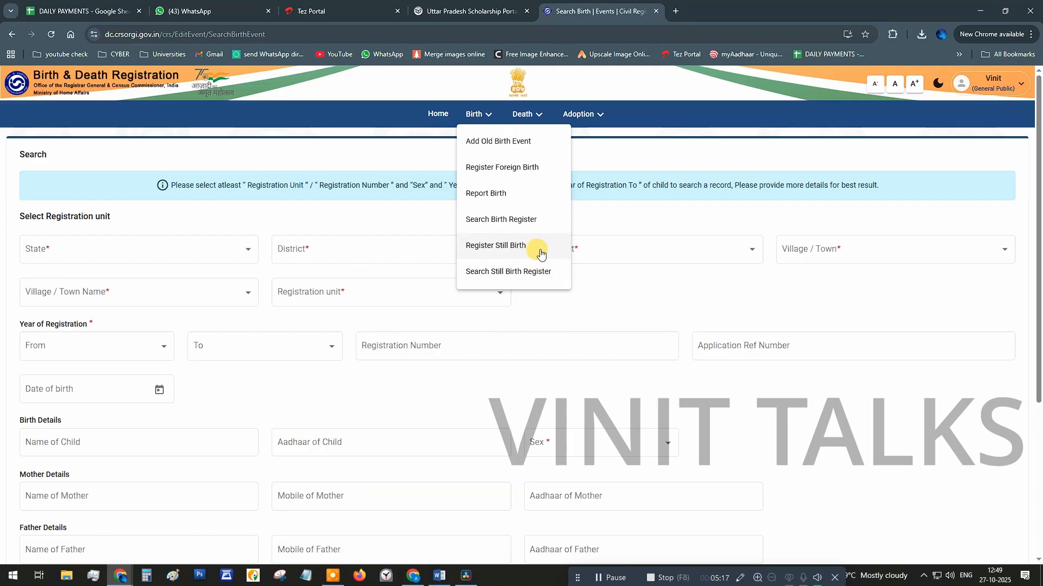
Open Report Birth and set the state to Uttar Pradesh and primary language to ENGLISH.
left_click(527, 196)
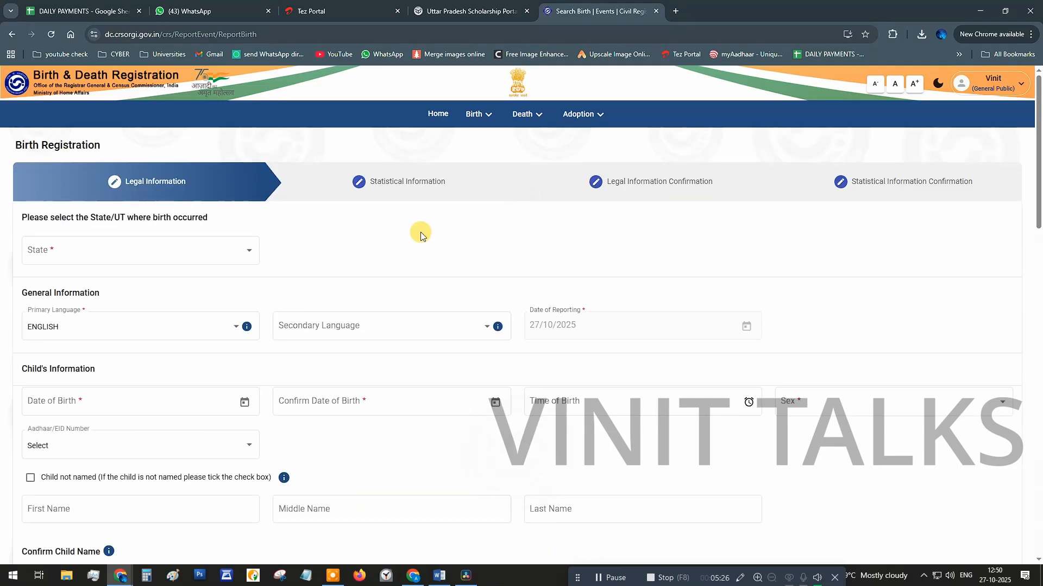
scroll(421, 222, "down", 1)
left_click(229, 198)
scroll(151, 279, "down", 5)
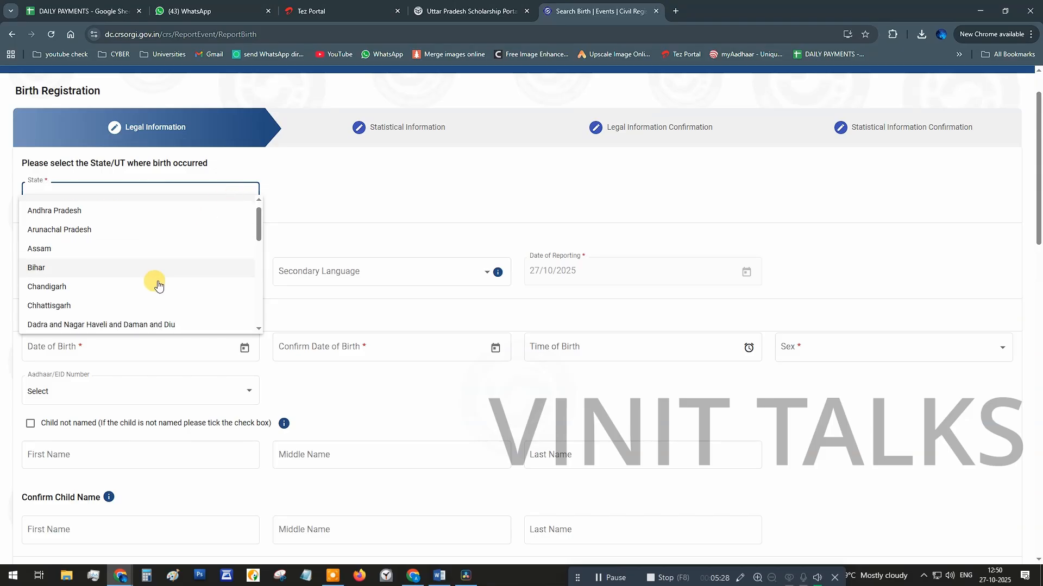
left_click(98, 302)
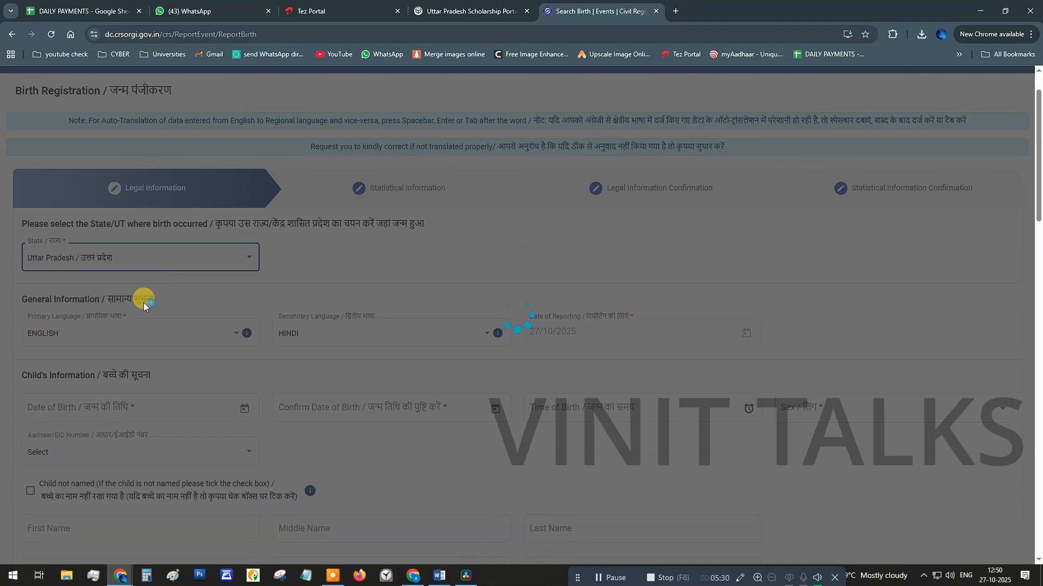
scroll(142, 294, "down", 2)
left_click(179, 230)
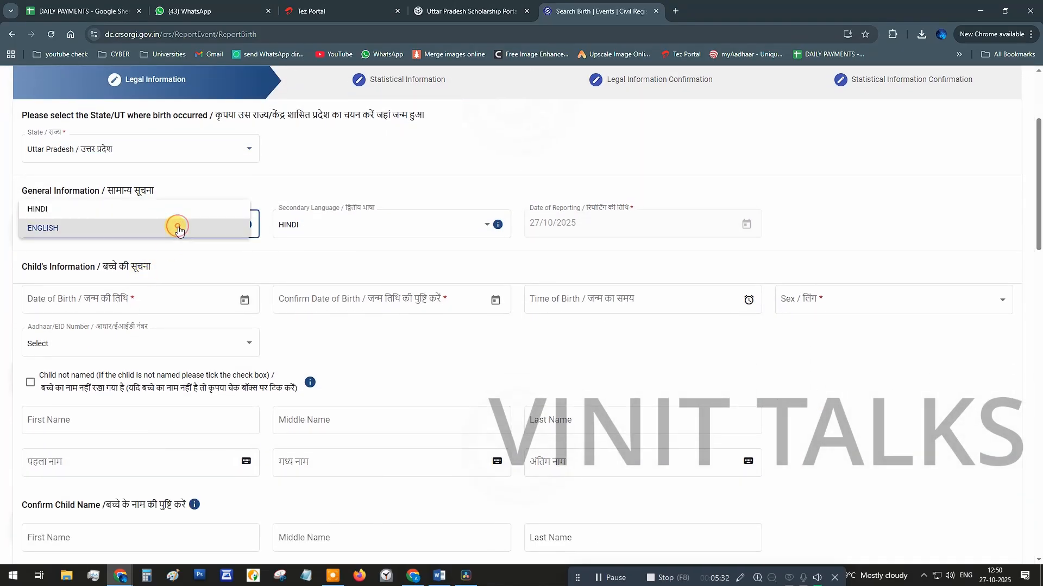
left_click(124, 228)
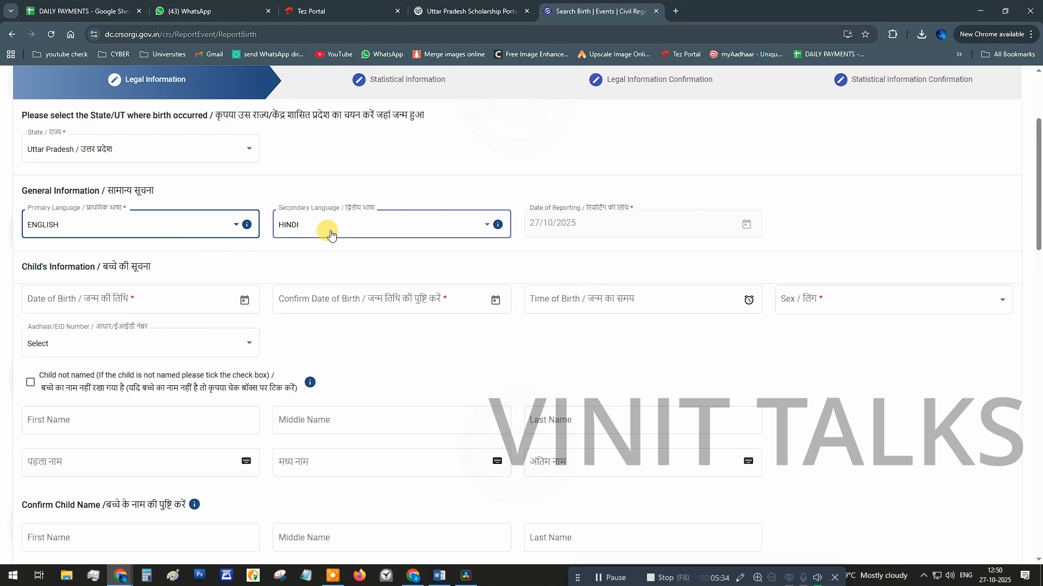
scroll(242, 260, "down", 1)
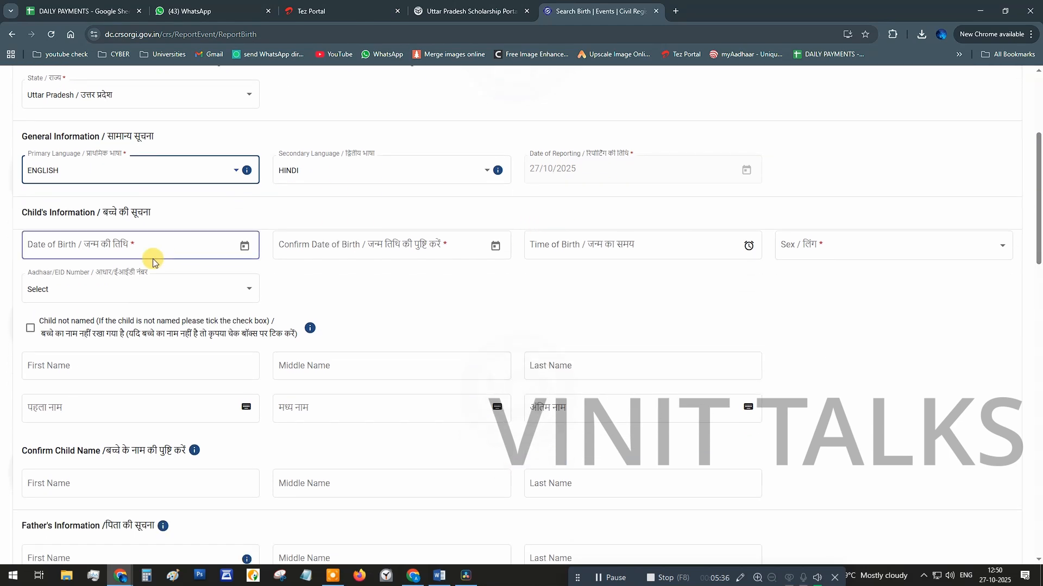
Set and confirm the date of birth as 01/10/2025 with birth time 8:00 PM.
left_click(245, 248)
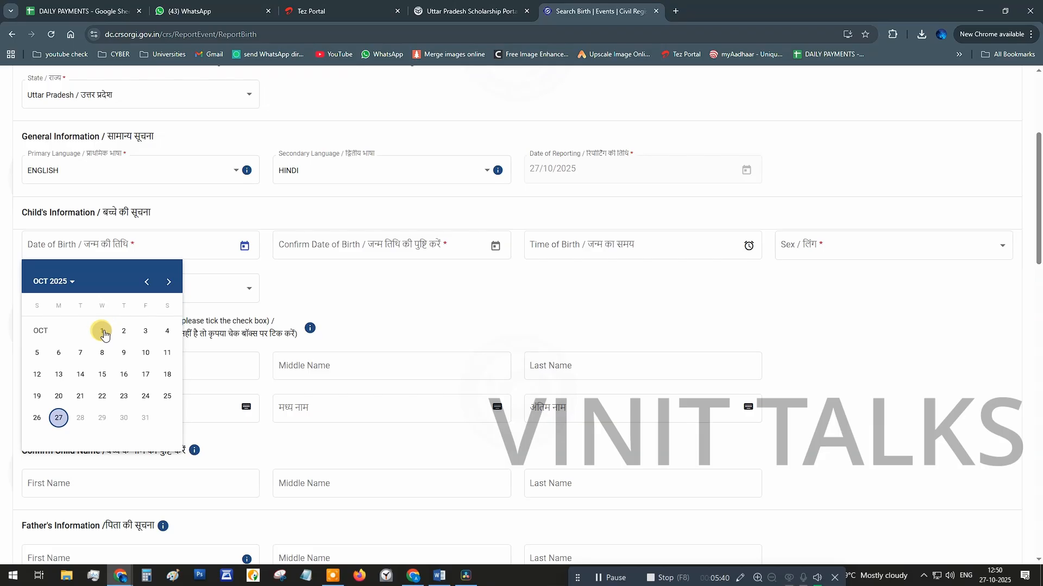
left_click(105, 334)
left_click(633, 356)
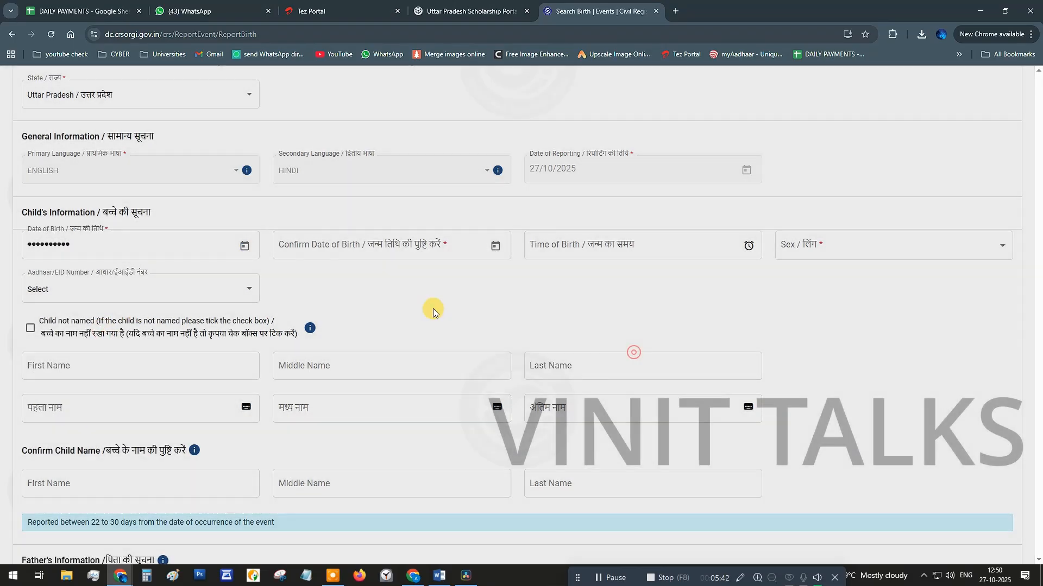
left_click(376, 250)
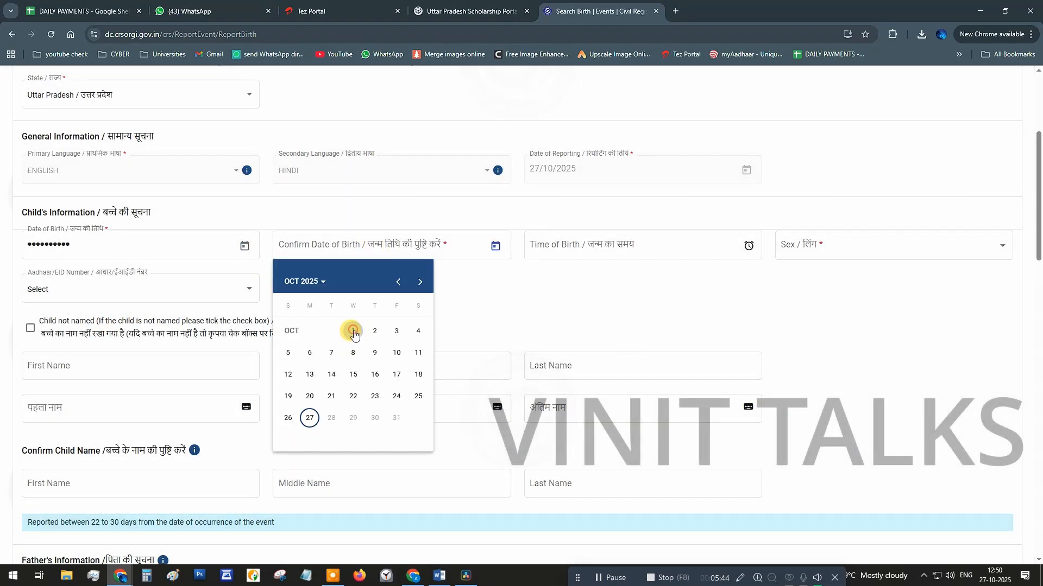
left_click(354, 332)
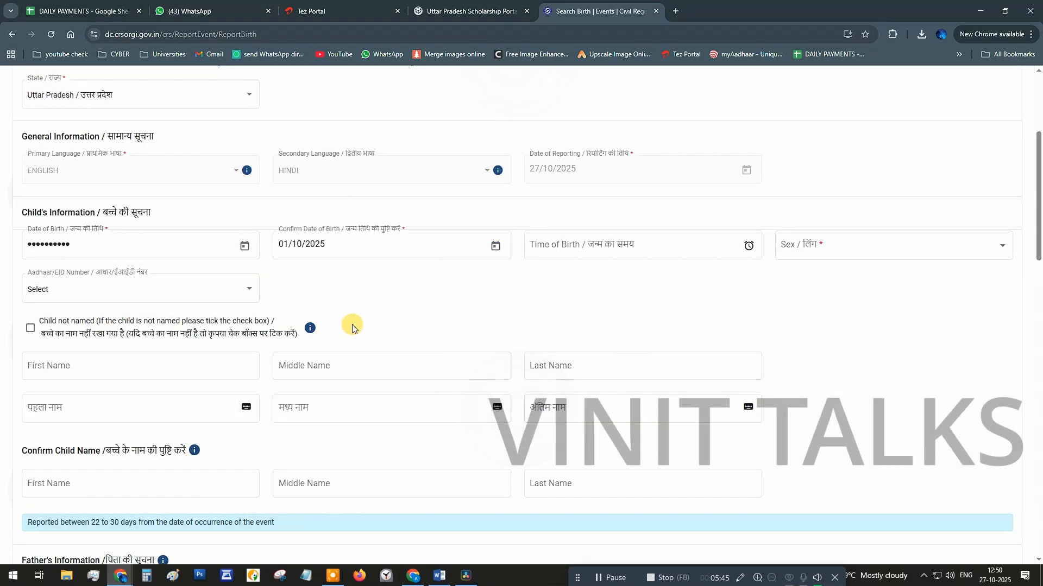
left_click(603, 250)
left_click(466, 353)
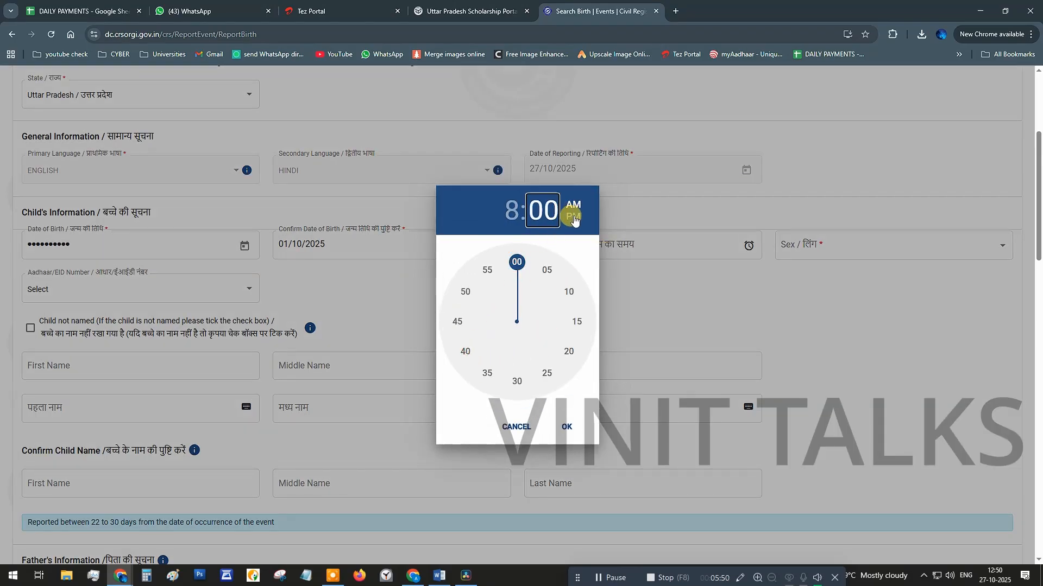
left_click(574, 219)
left_click(566, 425)
Set the child's sex to Male and tick Child not named.
left_click(840, 253)
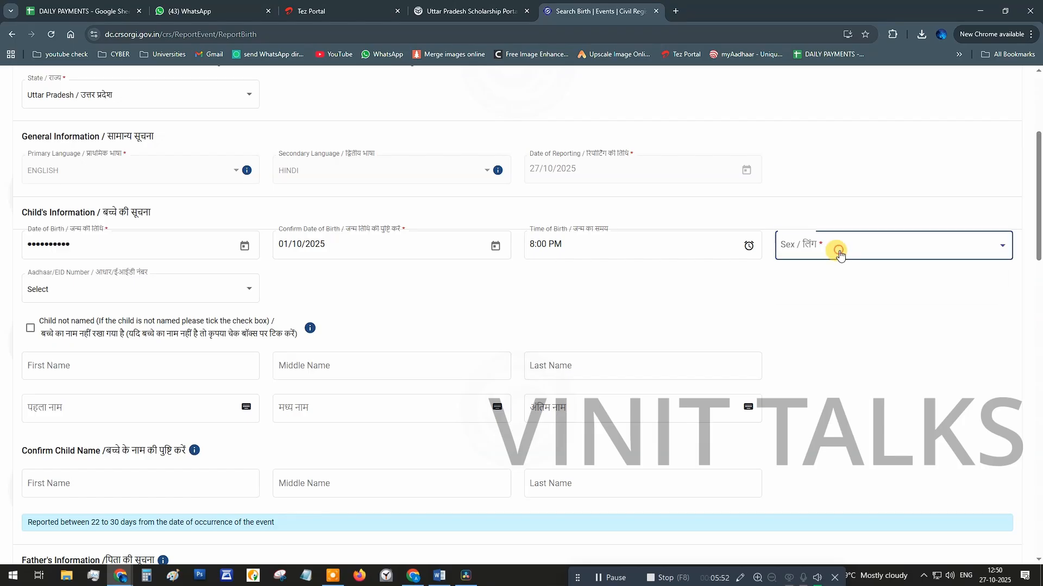
left_click(790, 274)
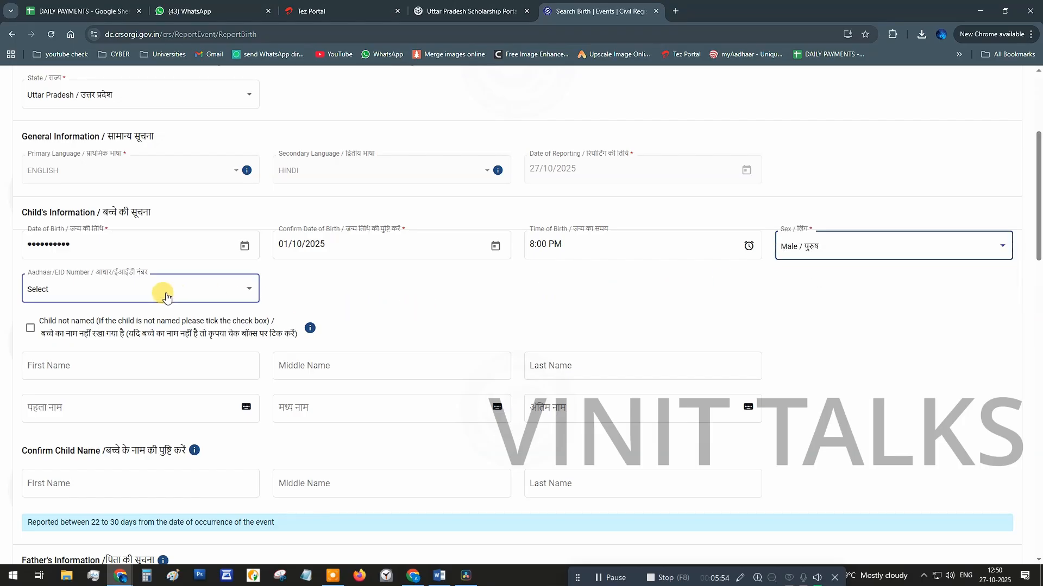
left_click(217, 288)
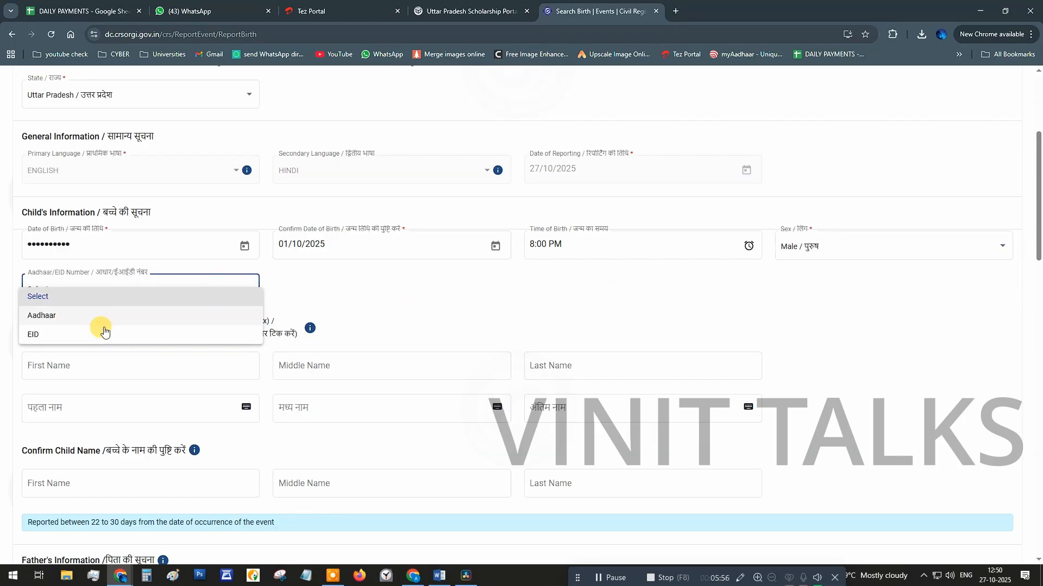
scroll(90, 332, "down", 1)
left_click(28, 274)
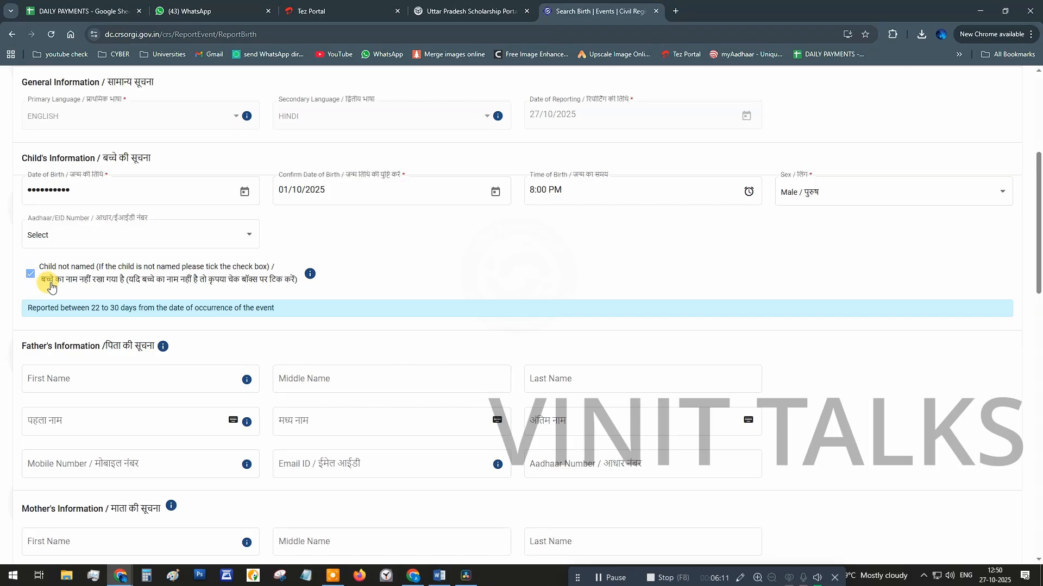
Enter the child's first name in English and Hindi, then retype it in Confirm Child Name.
left_click(29, 274)
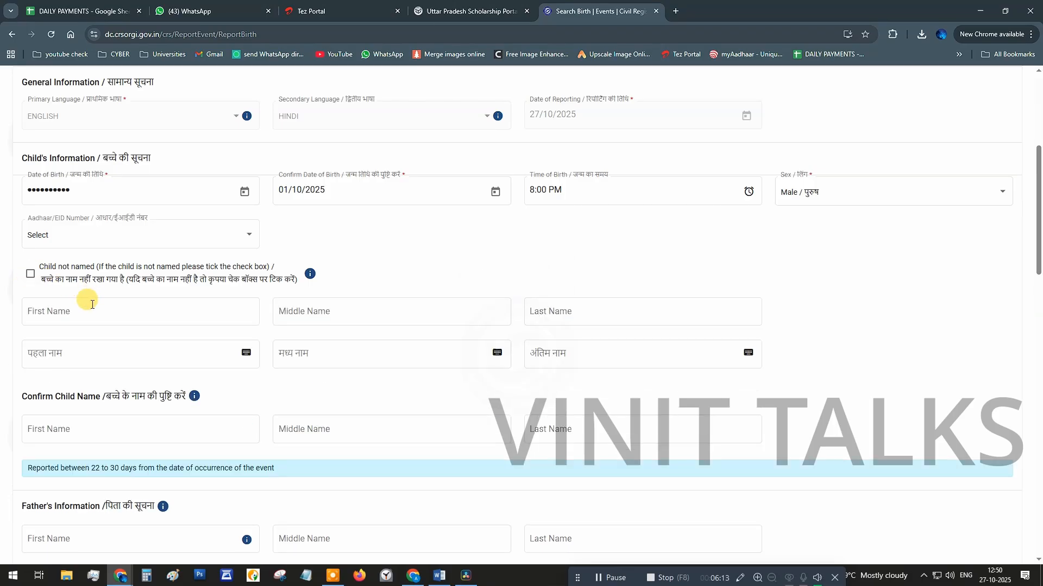
left_click(82, 312)
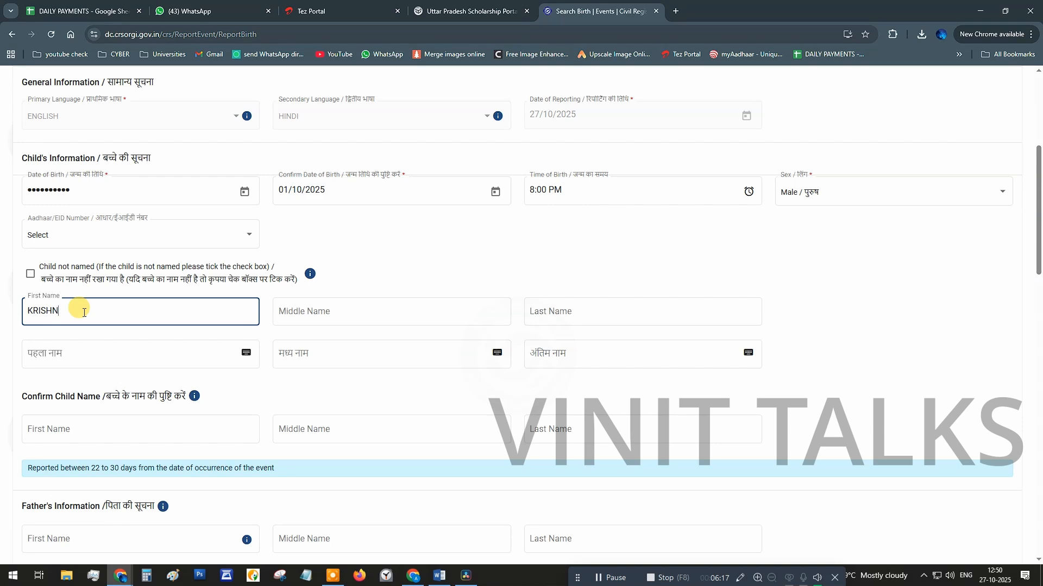
left_click(104, 354)
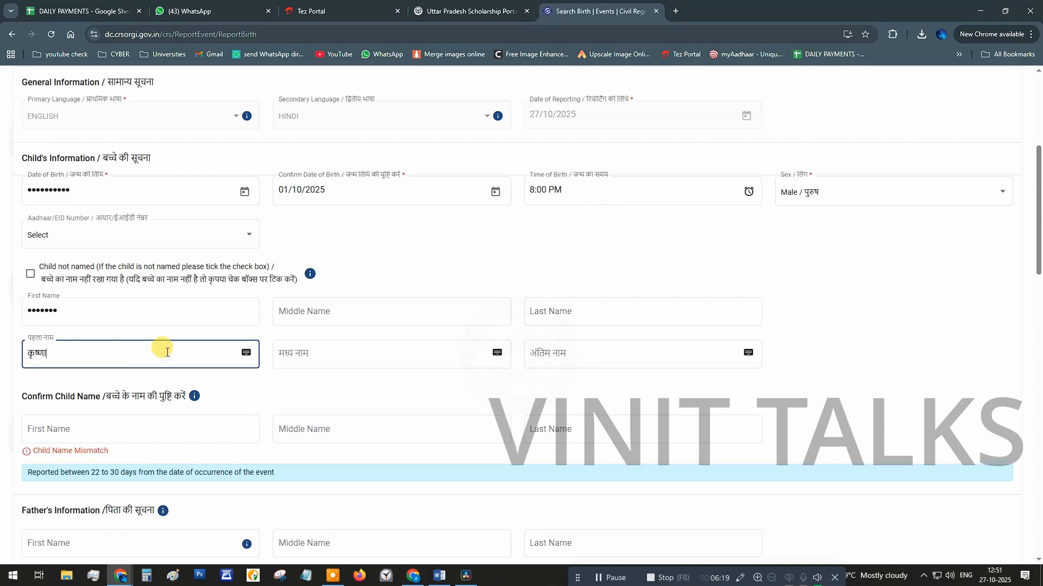
left_click(343, 306)
scroll(158, 369, "down", 2)
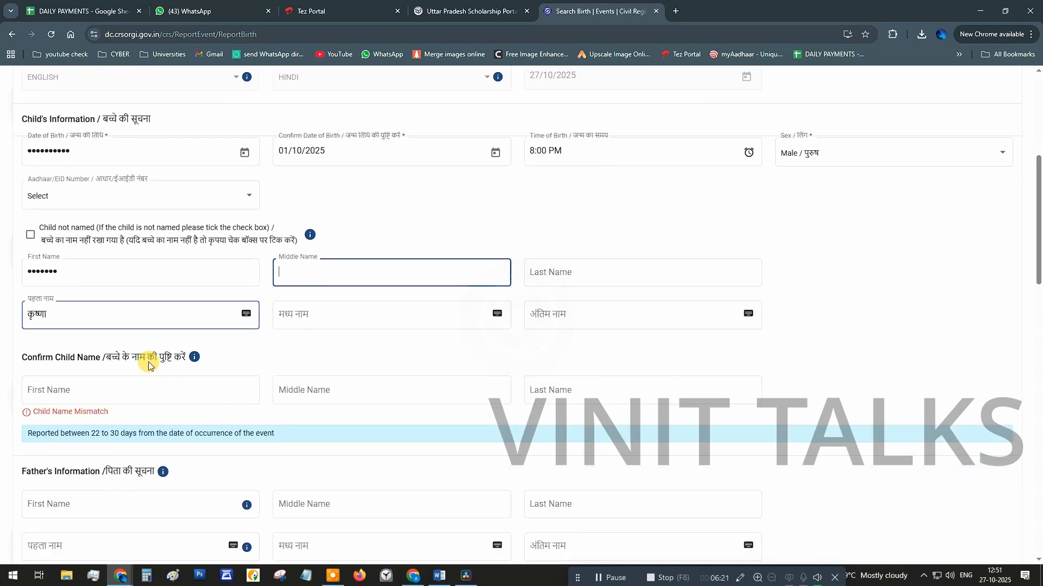
left_click(100, 327)
scroll(100, 327, "up", 2)
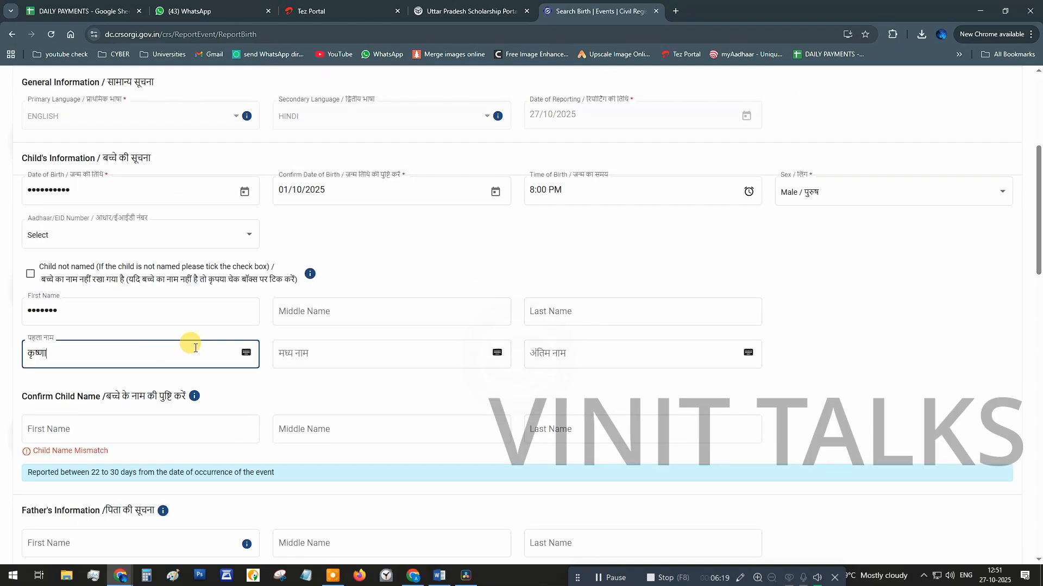
left_click(348, 308)
scroll(145, 363, "down", 2)
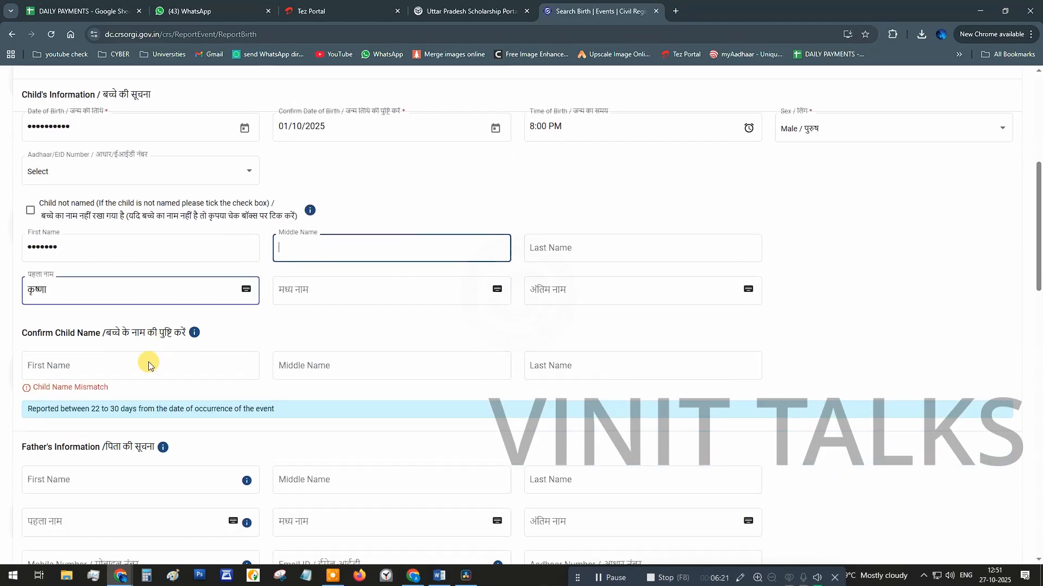
left_click(100, 328)
type("KRISHNA")
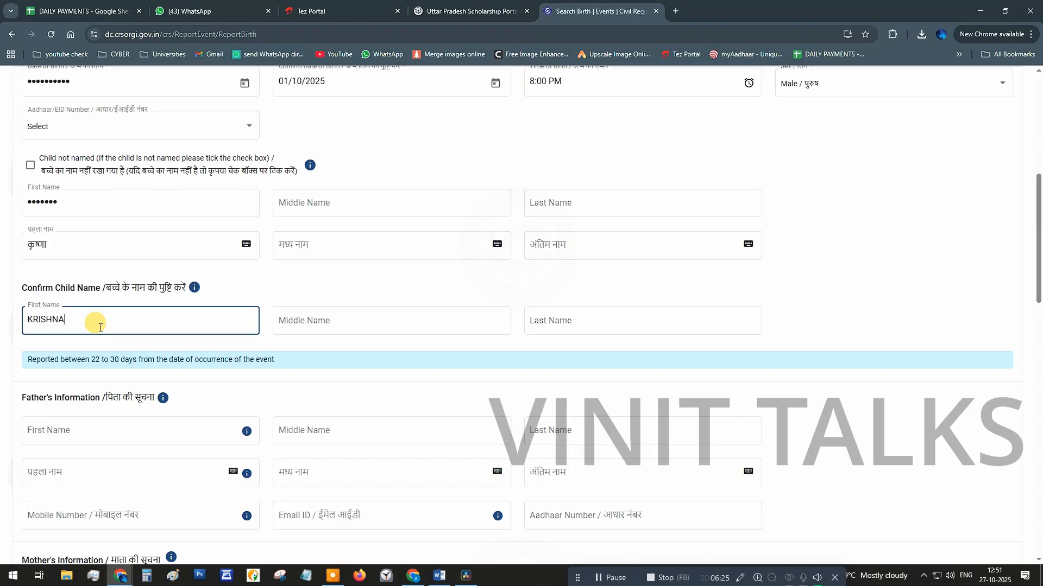
Review the child's entered and confirmed first names.
scroll(332, 296, "down", 2)
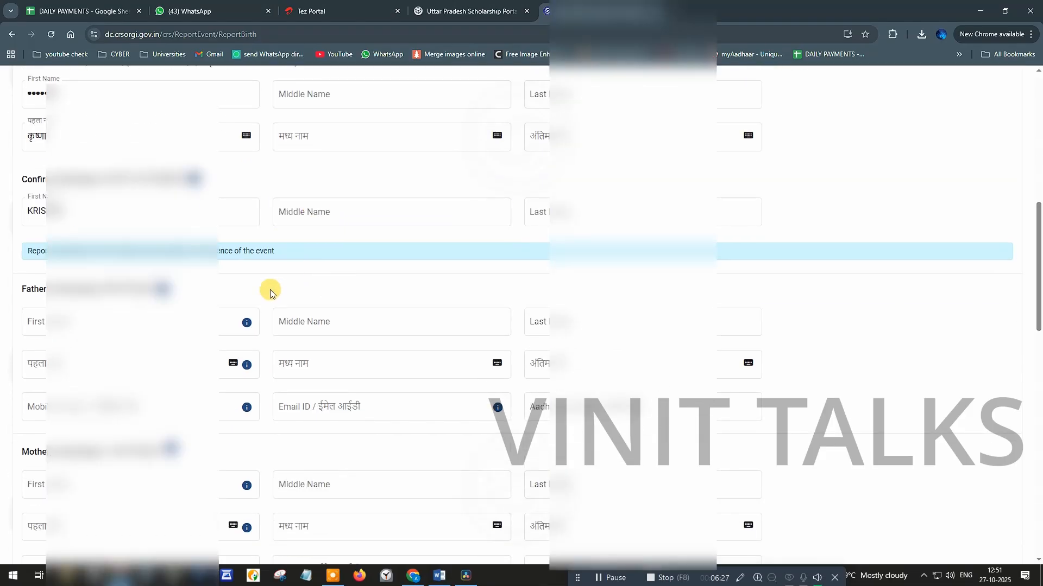
left_click_drag(18, 288, 43, 288)
left_click_drag(45, 288, 109, 291)
scroll(65, 271, "up", 1)
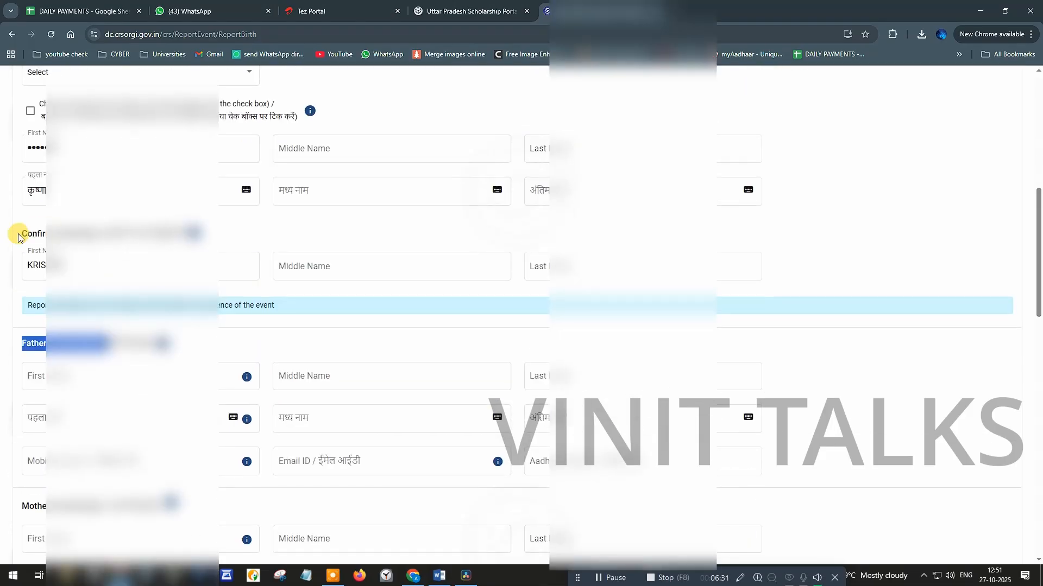
left_click_drag(19, 233, 118, 238)
scroll(96, 302, "down", 1)
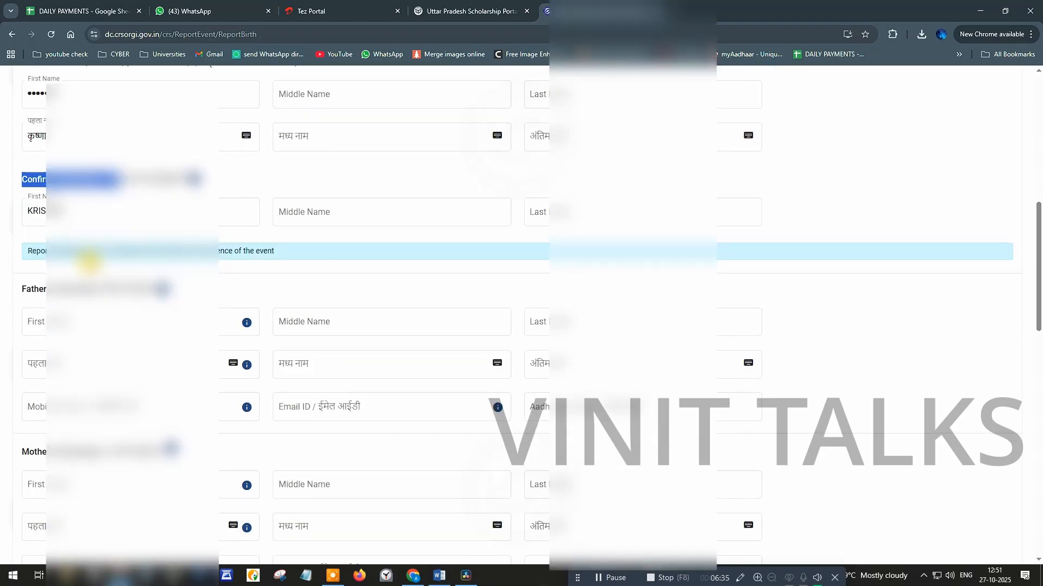
scroll(88, 261, "up", 1)
left_click(87, 148)
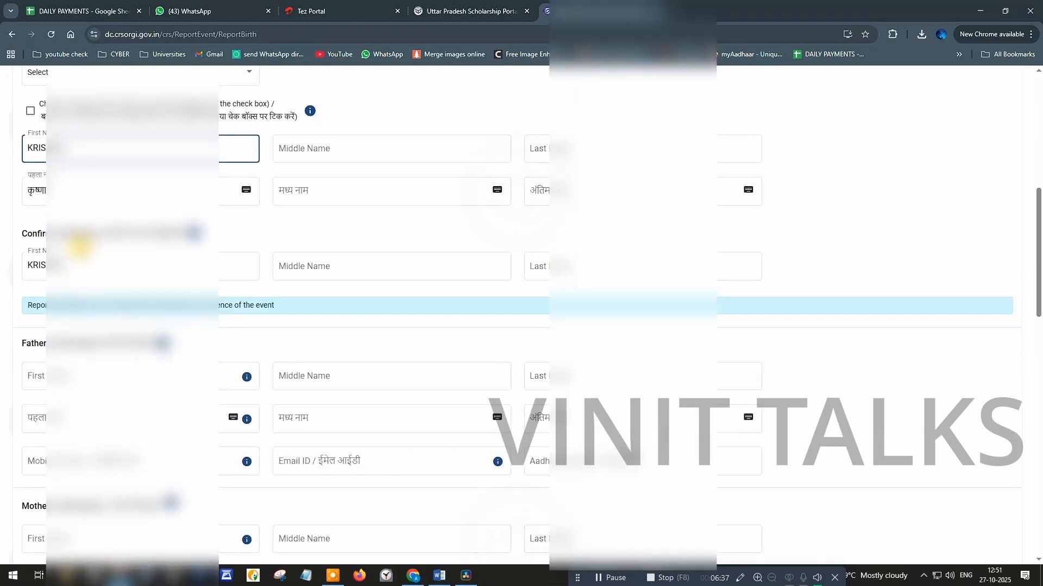
left_click(77, 265)
scroll(65, 263, "down", 2)
left_click_drag(21, 235, 158, 235)
Fill the father's first name in English and Hindi, his mobile and Aadhaar numbers.
left_click(198, 235)
left_click(112, 267)
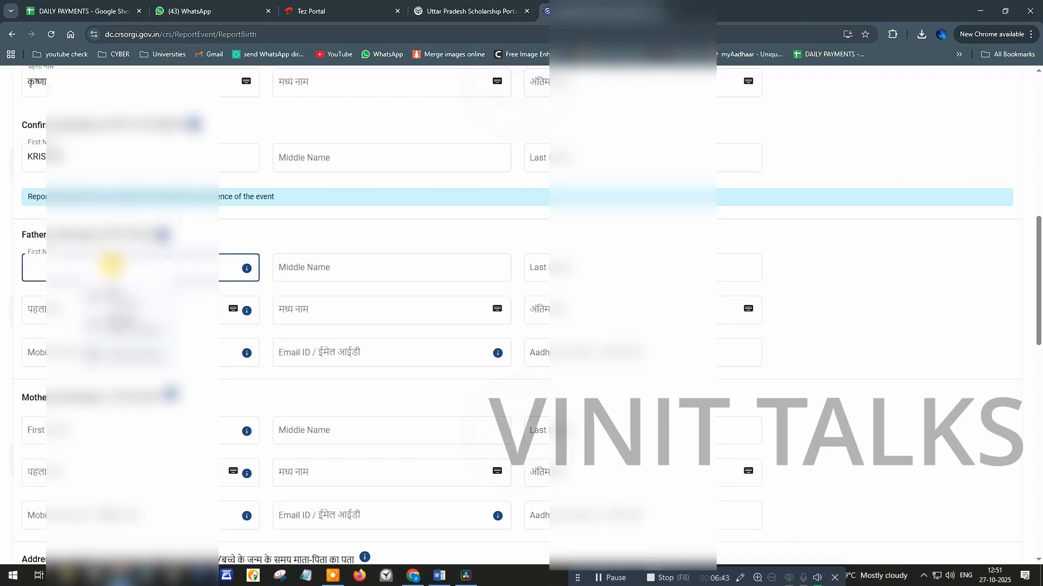
type("VIJAY")
left_click(108, 309)
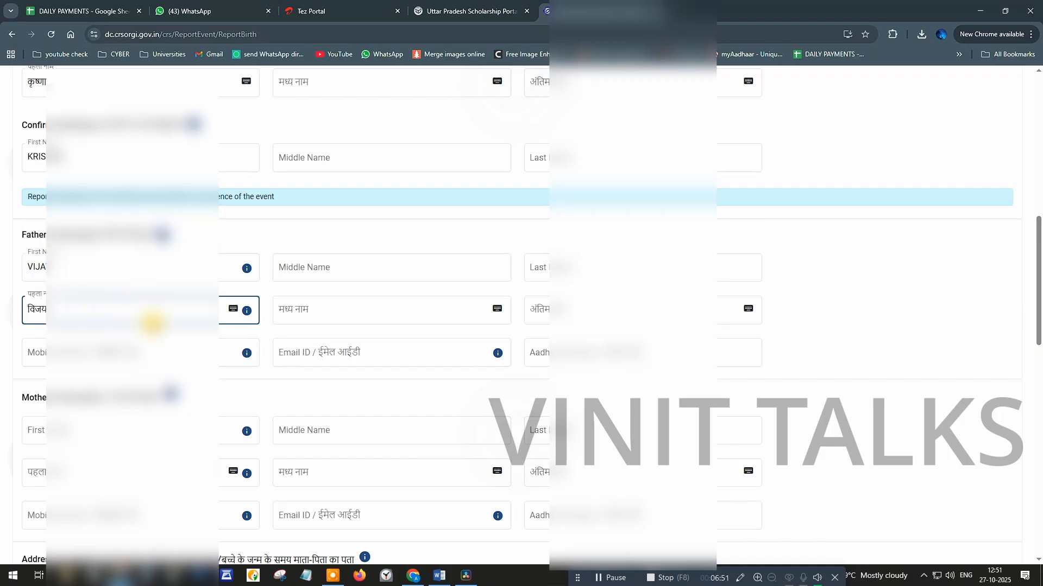
left_click(144, 350)
type("7988")
left_click(559, 350)
type("3046")
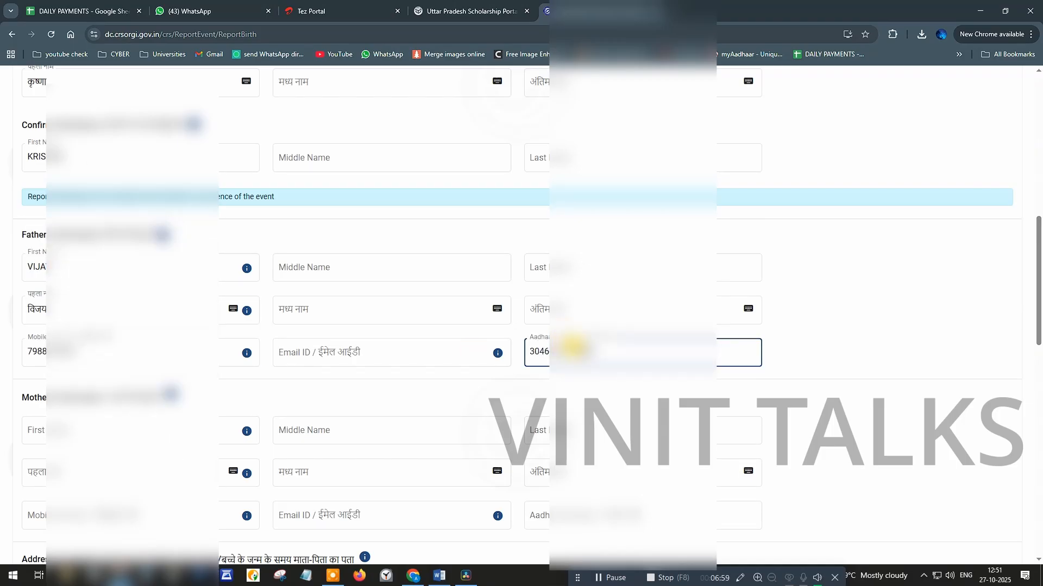
Fill the mother's first name, mobile number and Aadhaar number.
scroll(99, 261, "down", 3)
left_click(100, 262)
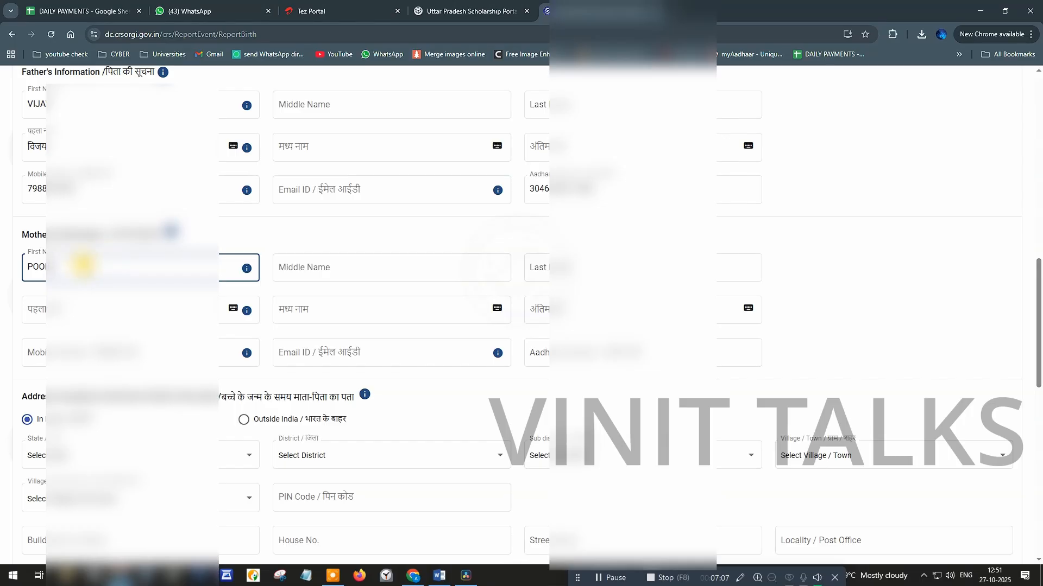
left_click(174, 350)
type("9053")
left_click(568, 354)
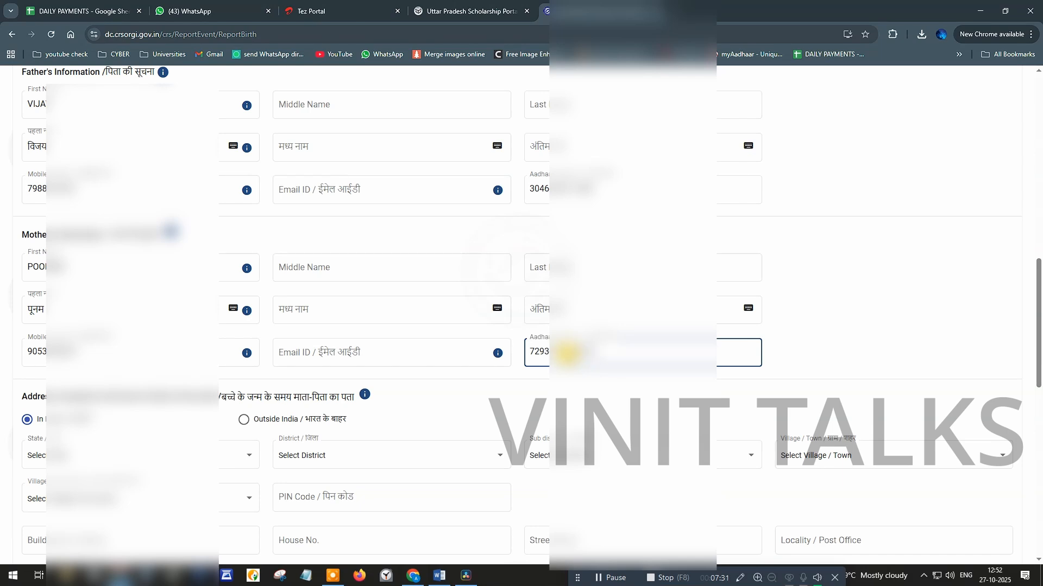
Choose Uttar Pradesh as the address state.
left_click(175, 456)
scroll(163, 449, "down", 10)
left_click(119, 430)
scroll(212, 353, "down", 1)
left_click_drag(221, 343, 339, 343)
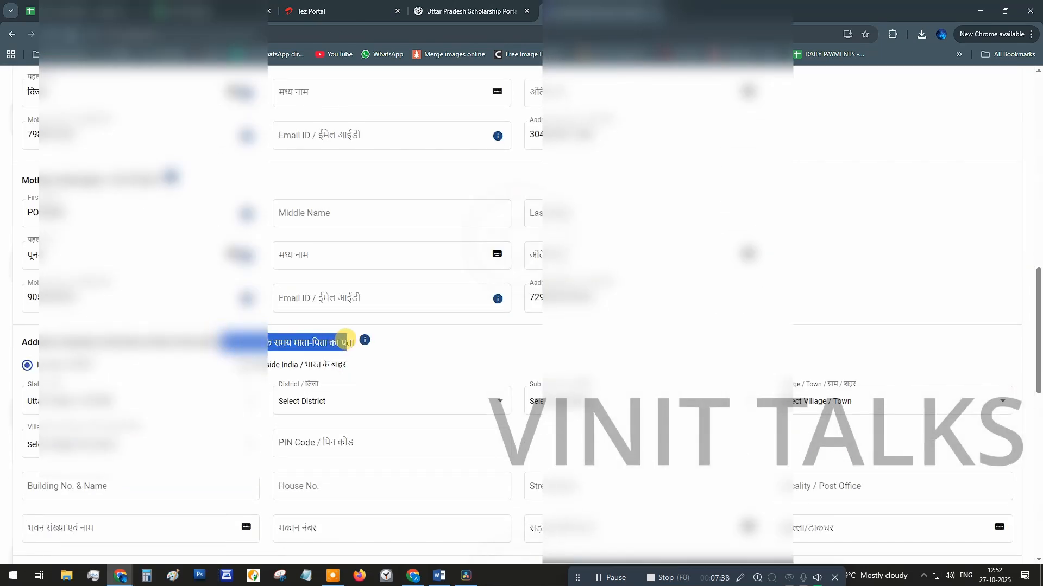
Set both district and sub-district of the parents' address at birth to Varanasi.
scroll(348, 353, "down", 1)
left_click(302, 346)
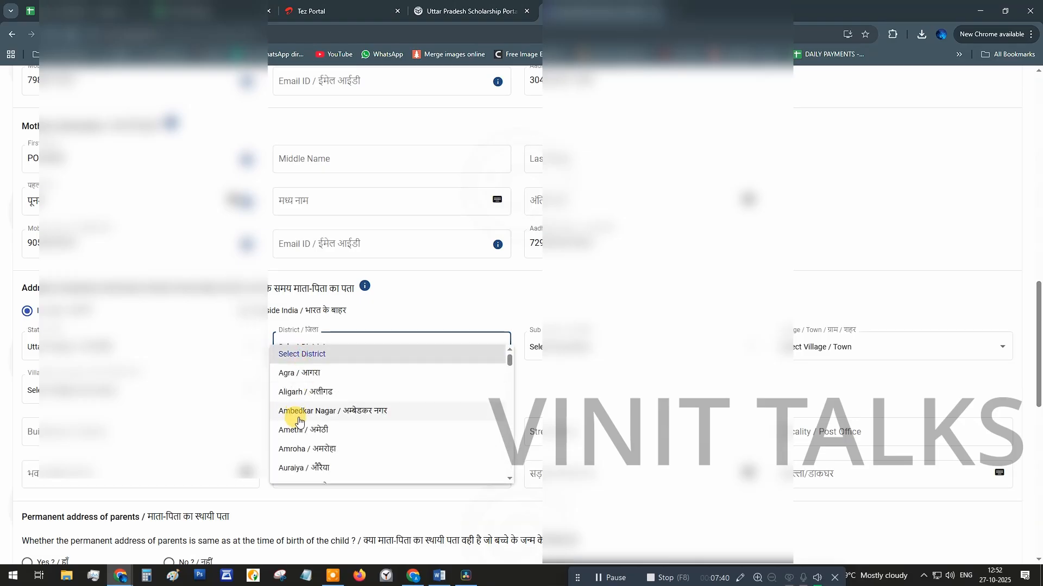
scroll(299, 421, "down", 20)
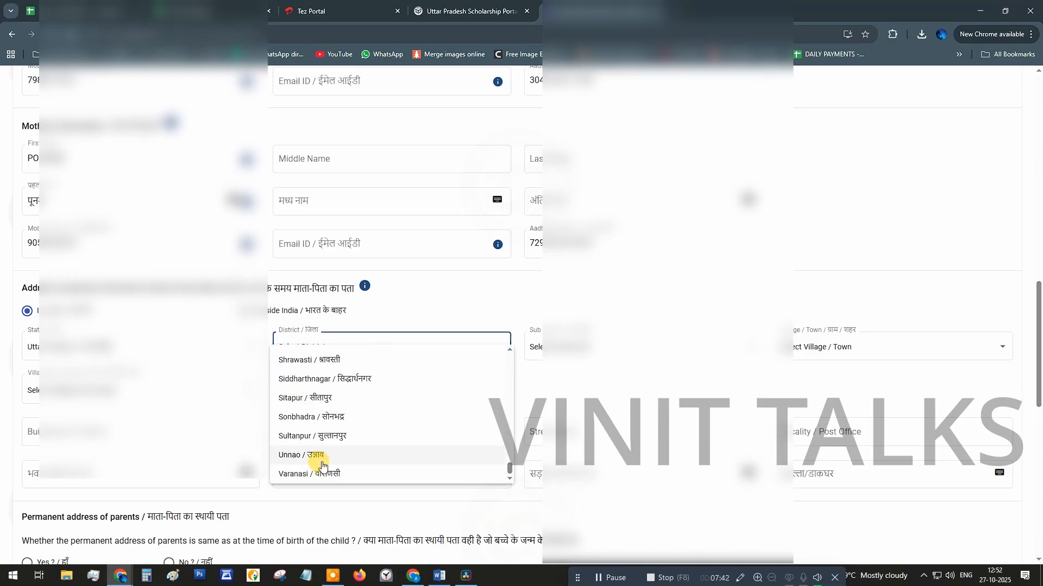
scroll(326, 435, "down", 4)
left_click(360, 260)
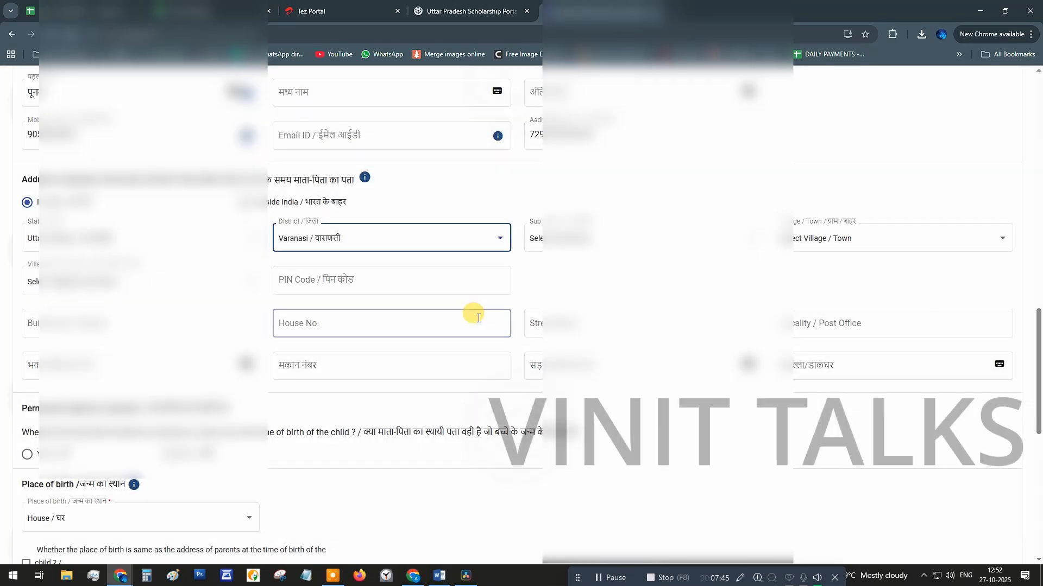
left_click(478, 318)
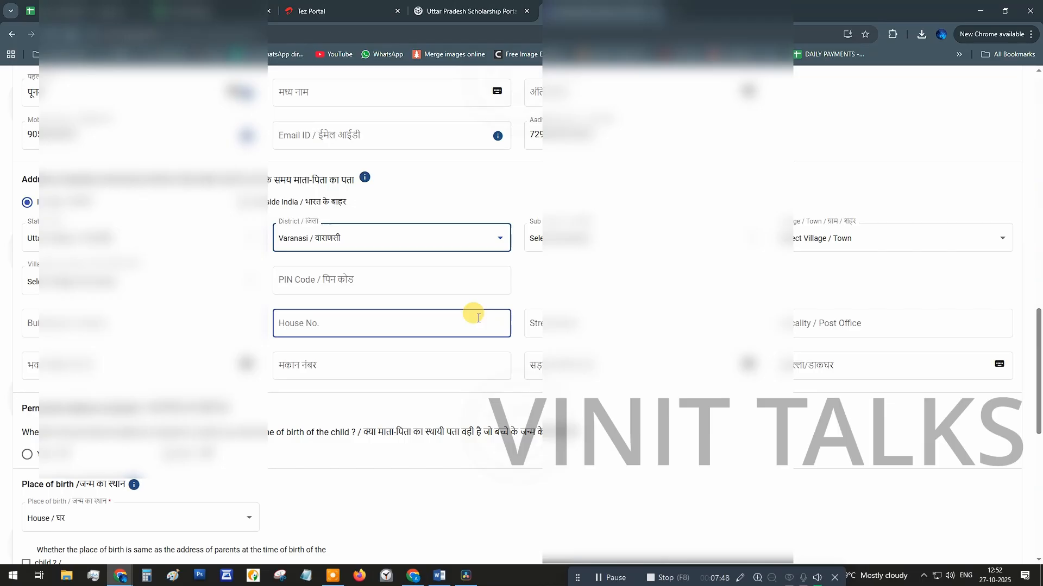
left_click(605, 234)
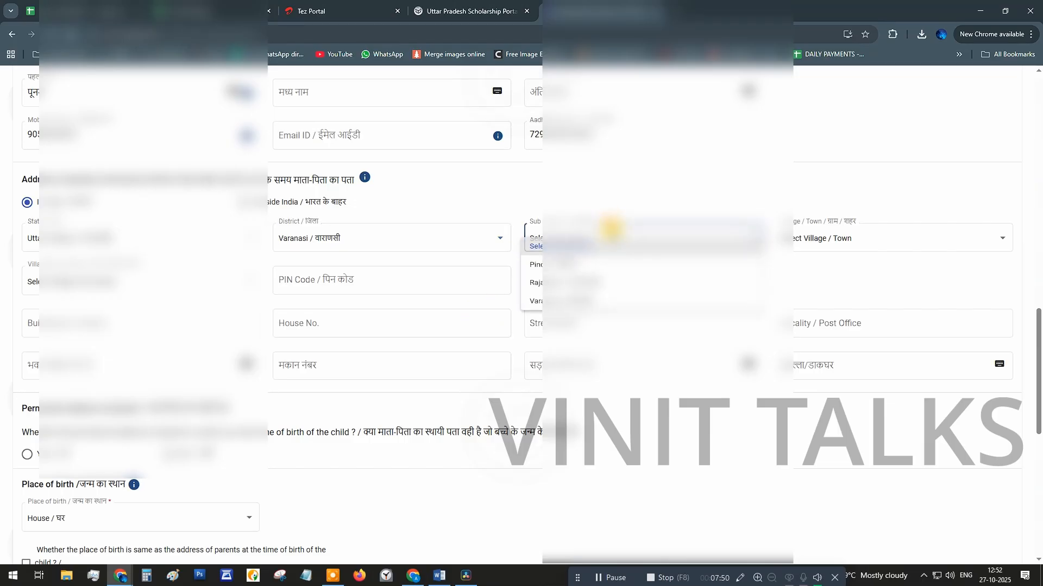
left_click(616, 292)
Mark the address as a Town named Varanasi, leave Ward/Zone unset, and enter PIN 221.
left_click(823, 252)
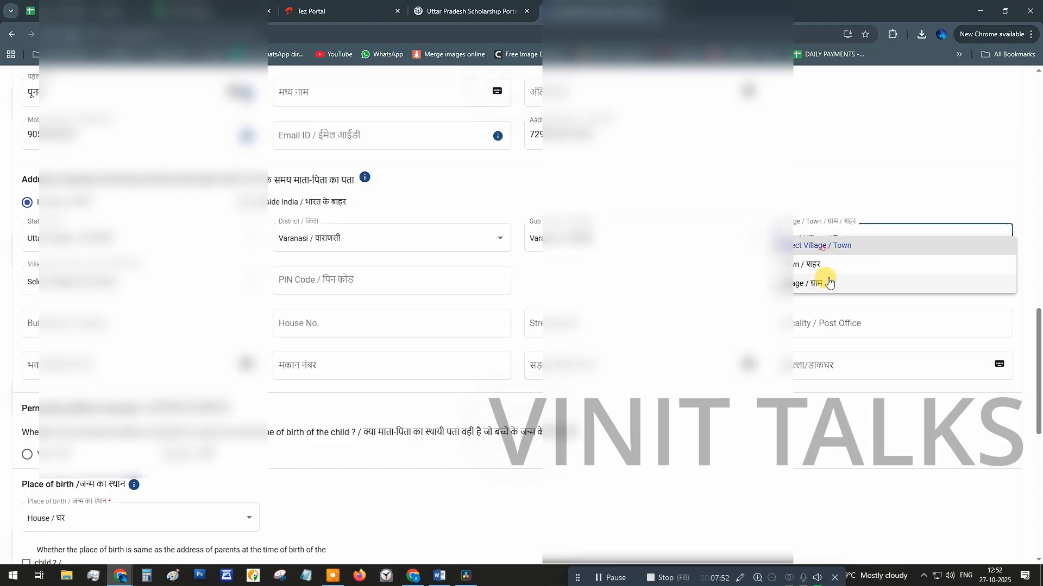
left_click(804, 264)
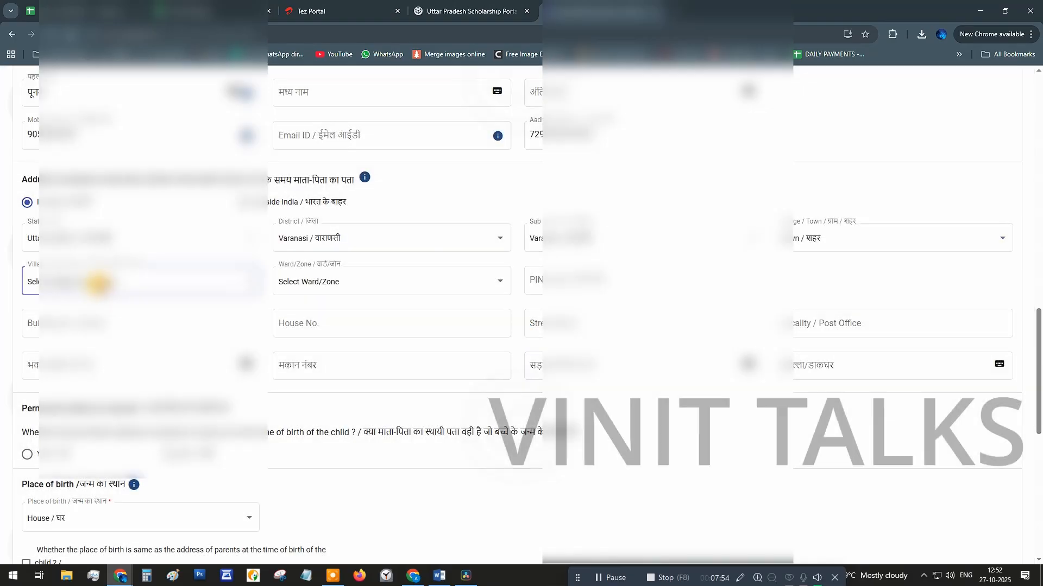
left_click(103, 279)
left_click(89, 386)
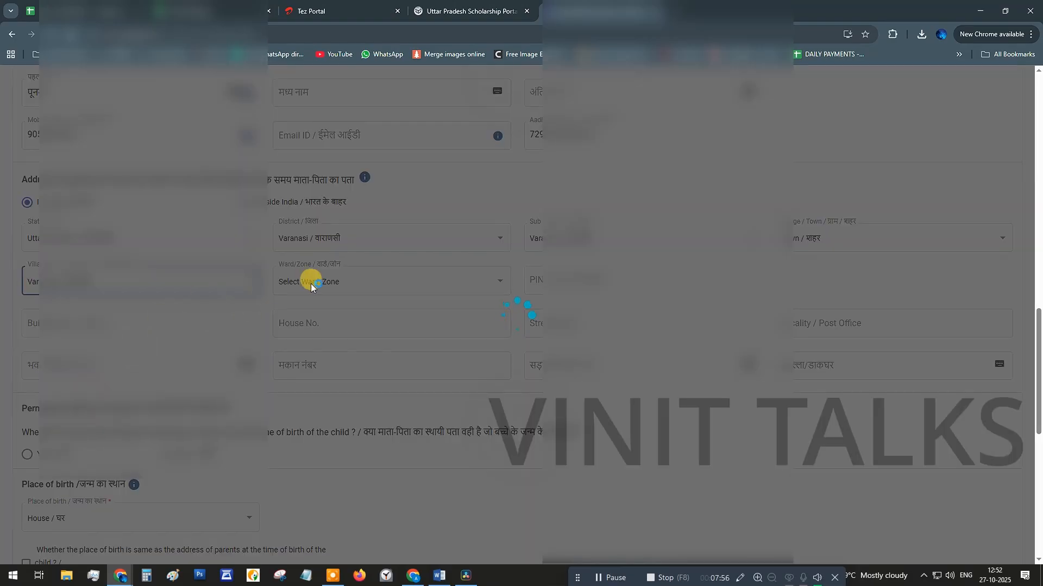
left_click(354, 280)
left_click(354, 285)
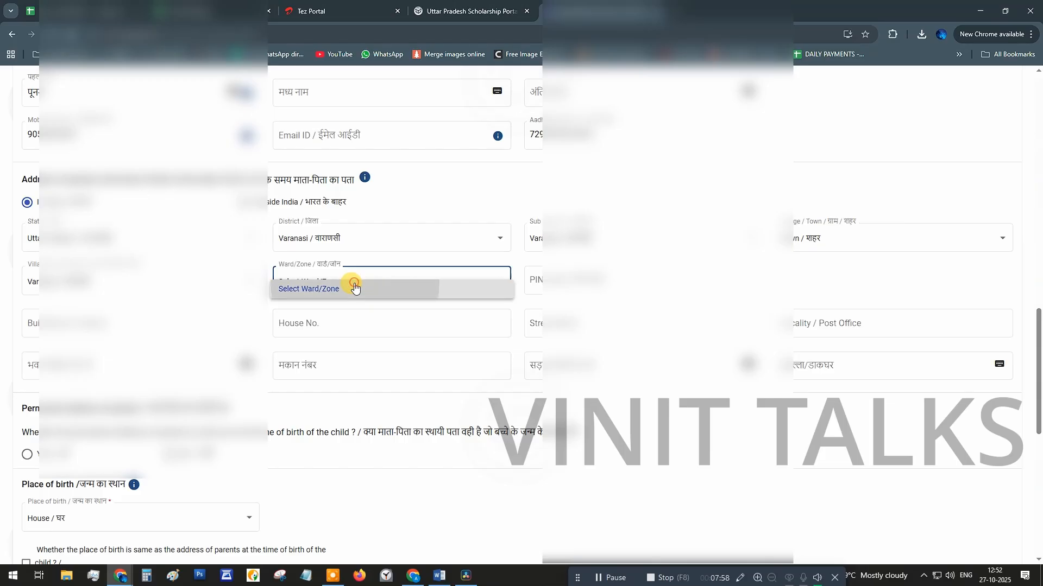
left_click(589, 281)
type("221")
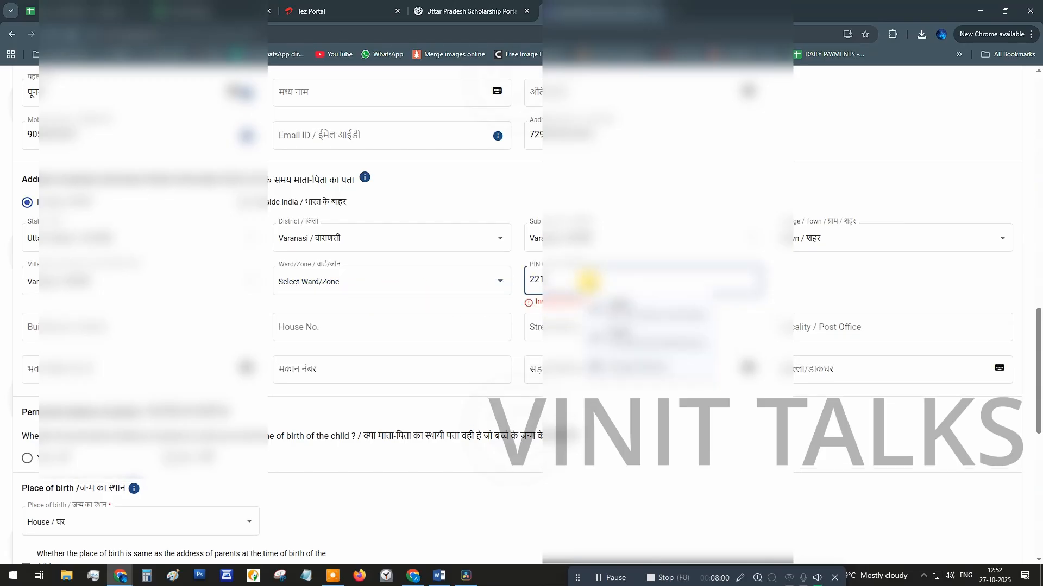
left_click(157, 353)
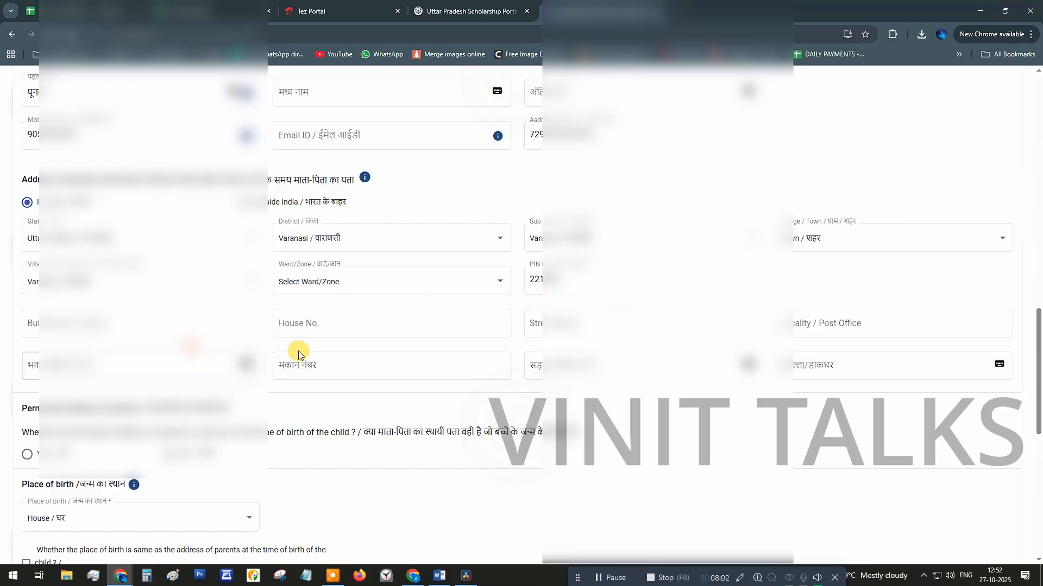
Mark the parents' permanent address as the same as their address at birth.
scroll(505, 340, "down", 1)
scroll(500, 395, "down", 1)
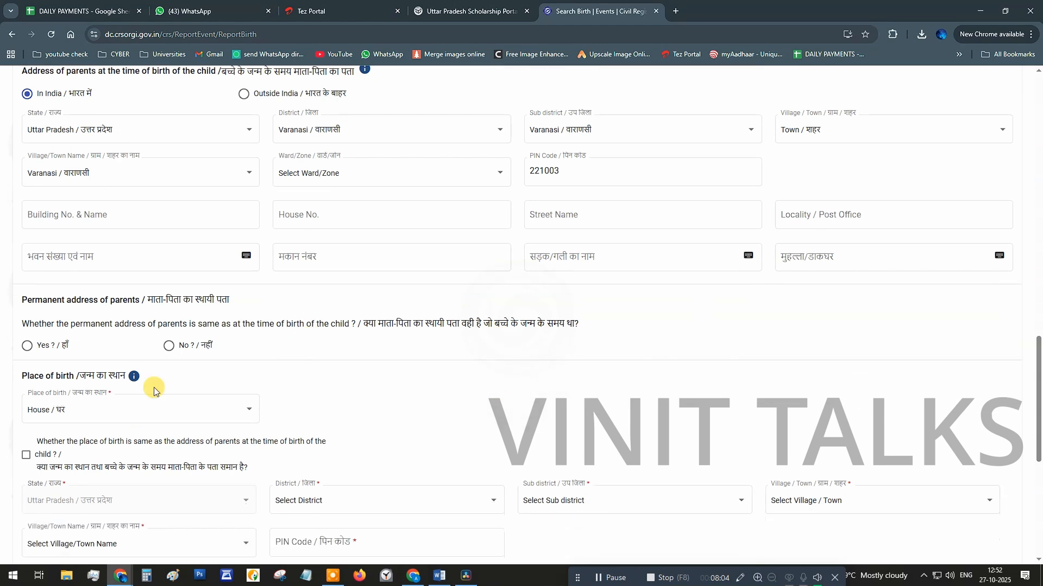
left_click_drag(142, 300, 231, 300)
left_click(26, 346)
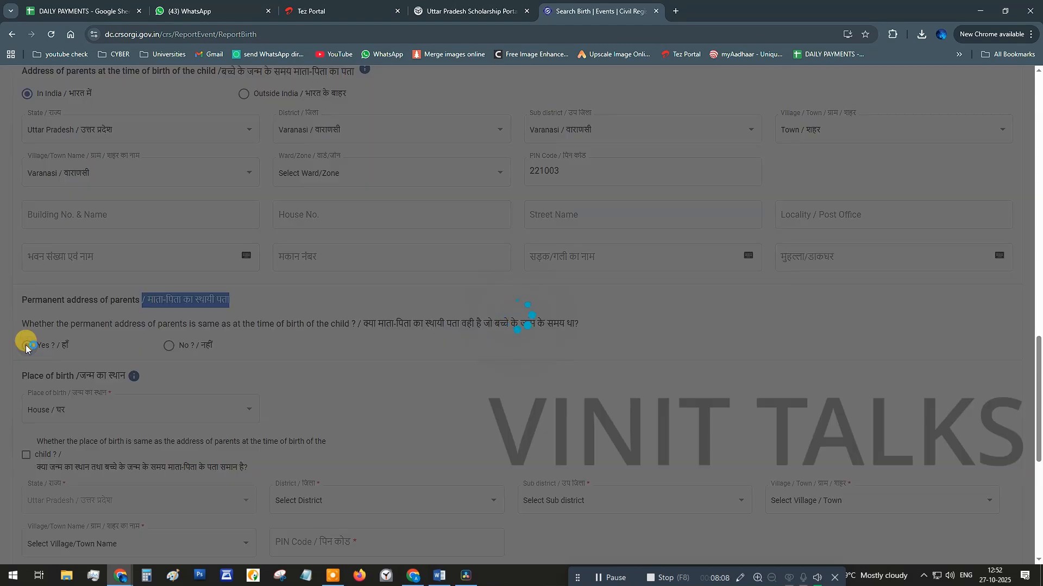
Set the place of birth to House.
scroll(98, 348, "down", 1)
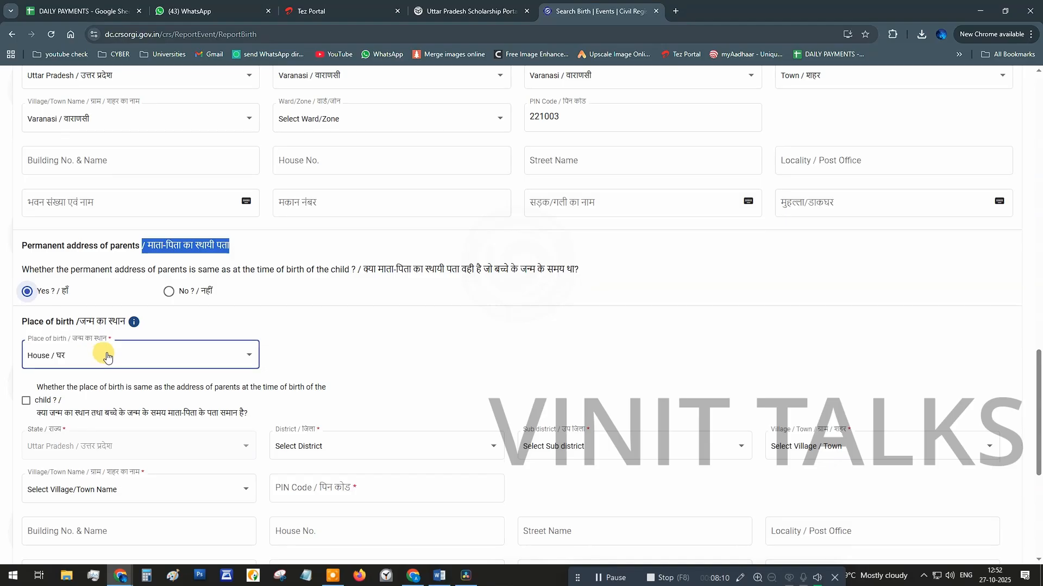
scroll(81, 337, "down", 1)
left_click(117, 298)
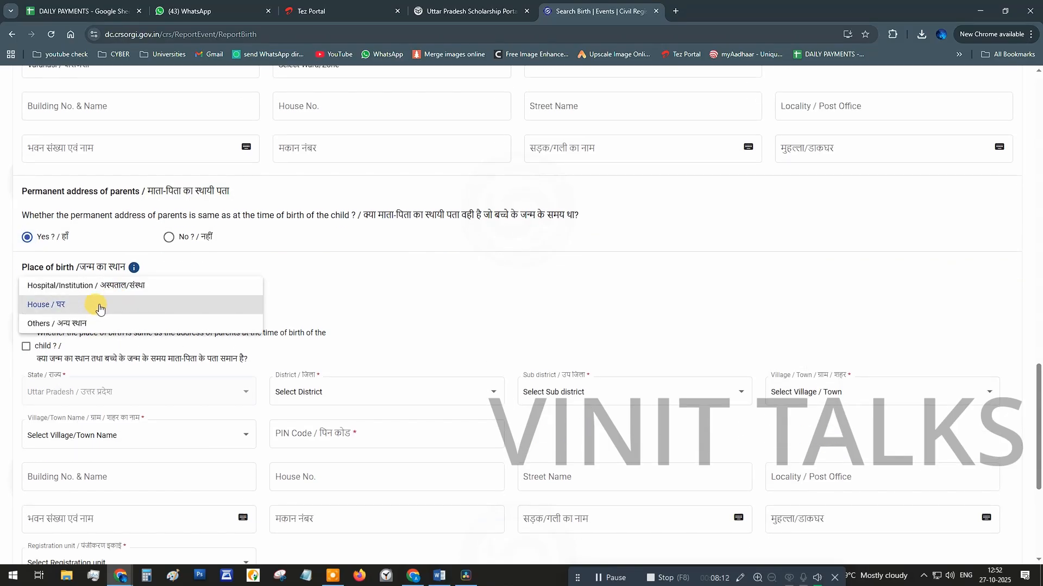
left_click(69, 303)
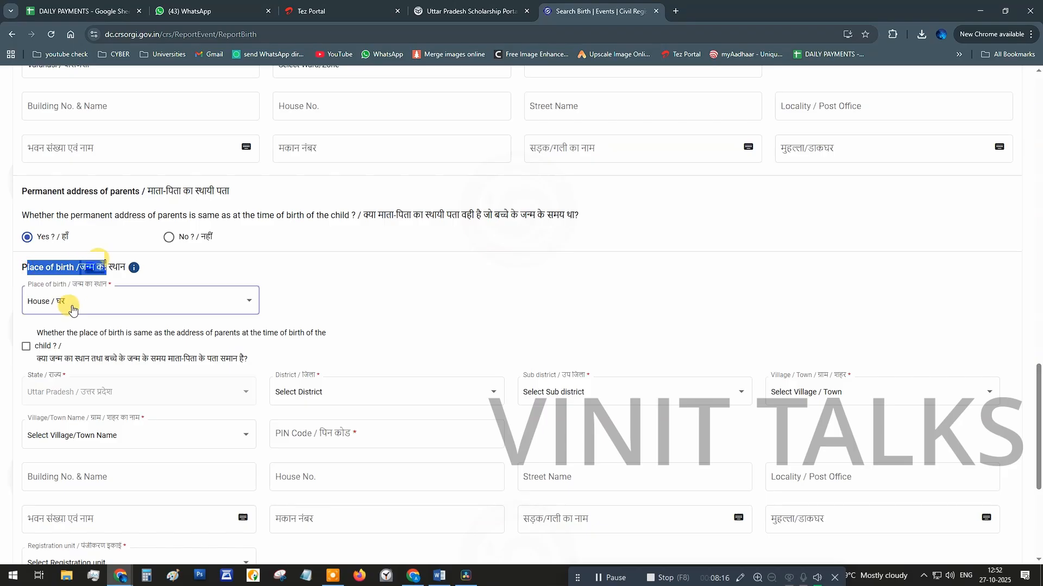
left_click(109, 308)
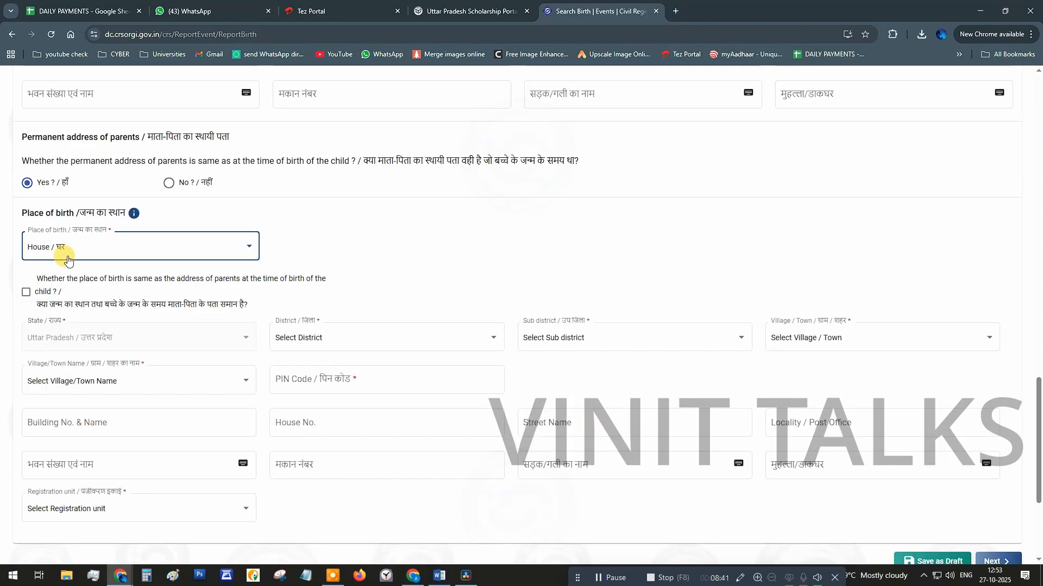
Keep House as place of birth and tick 'same as address of parents' for its address.
left_click(69, 256)
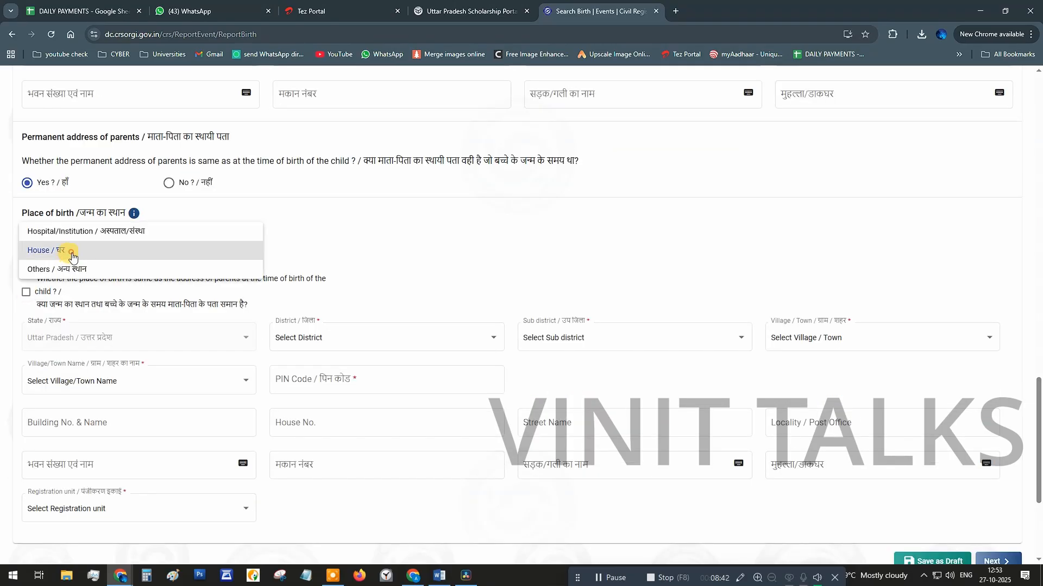
left_click(72, 255)
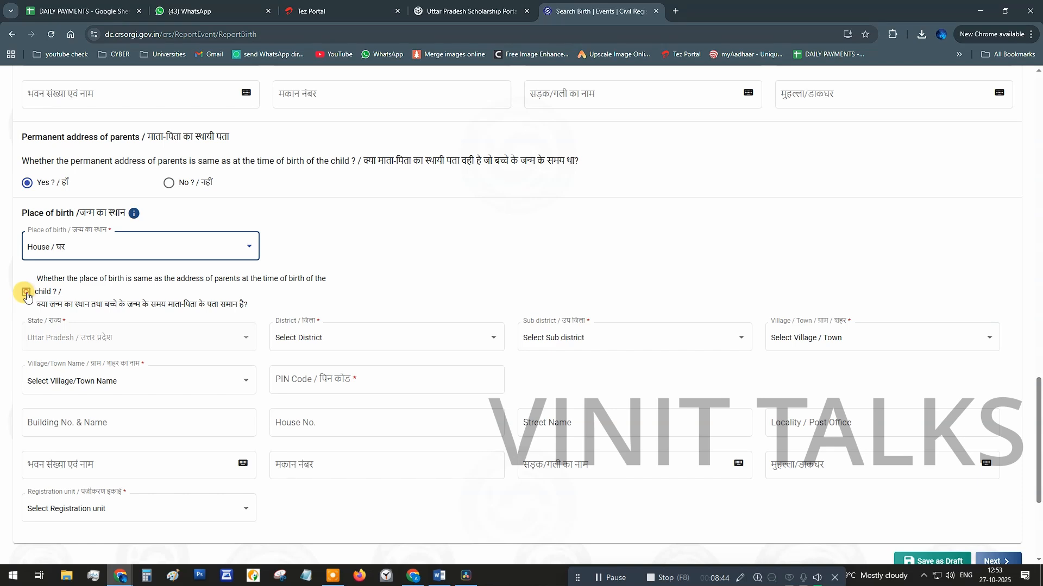
left_click(26, 292)
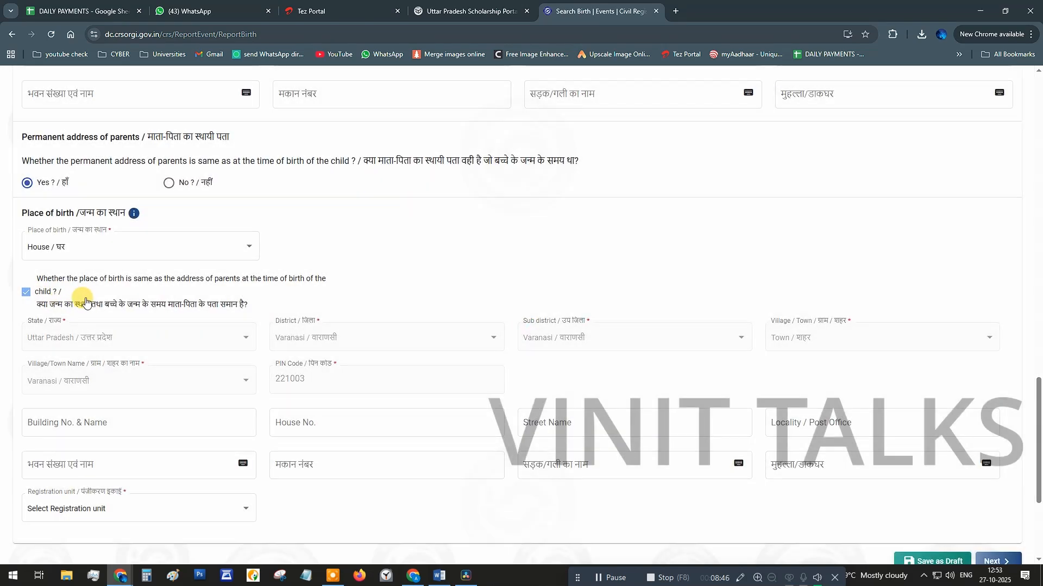
left_click(26, 292)
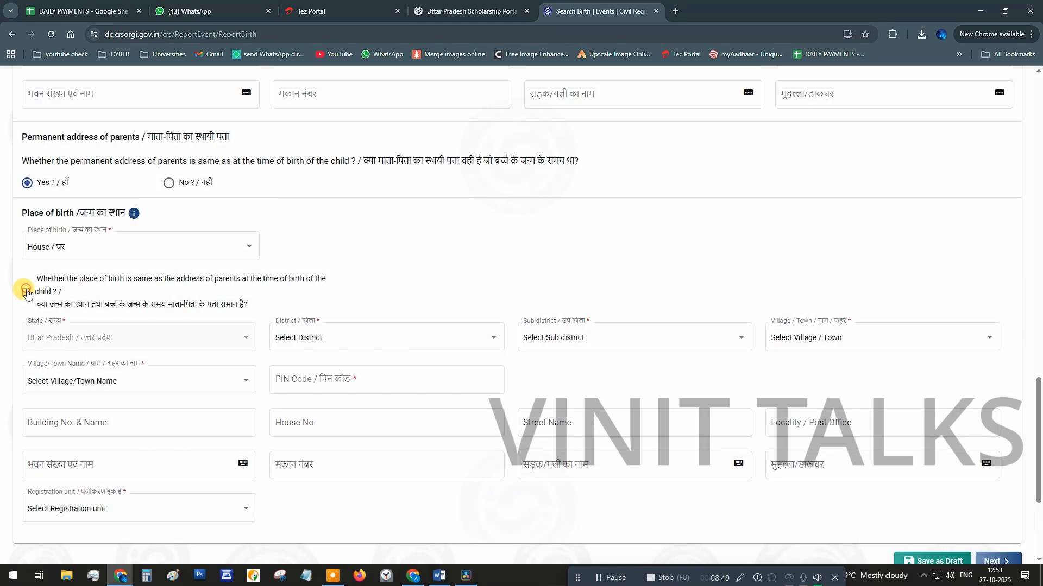
left_click(27, 293)
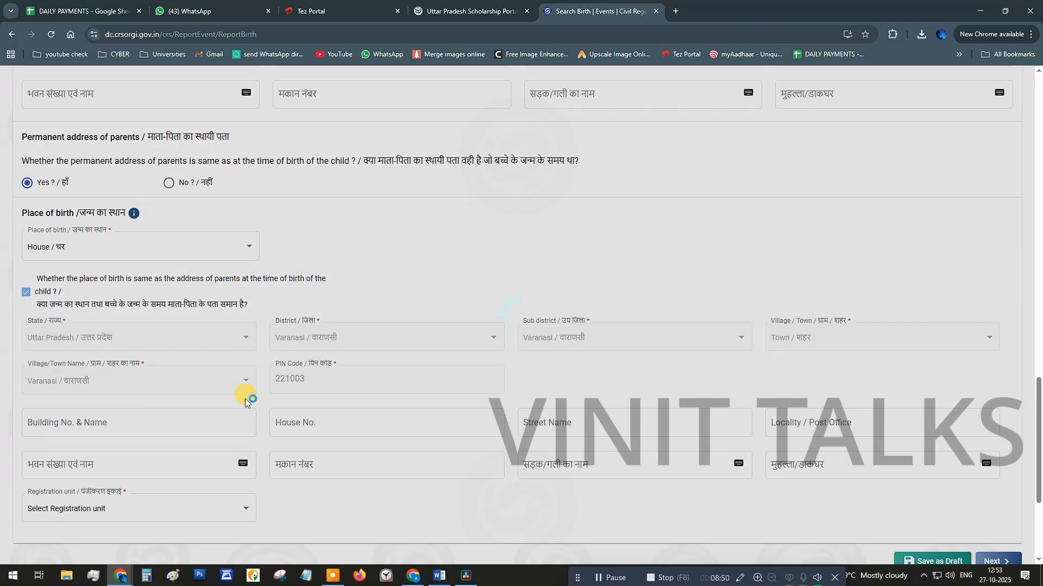
Open the Registration unit dropdown and scroll through its options.
scroll(245, 399, "down", 2)
left_click(219, 398)
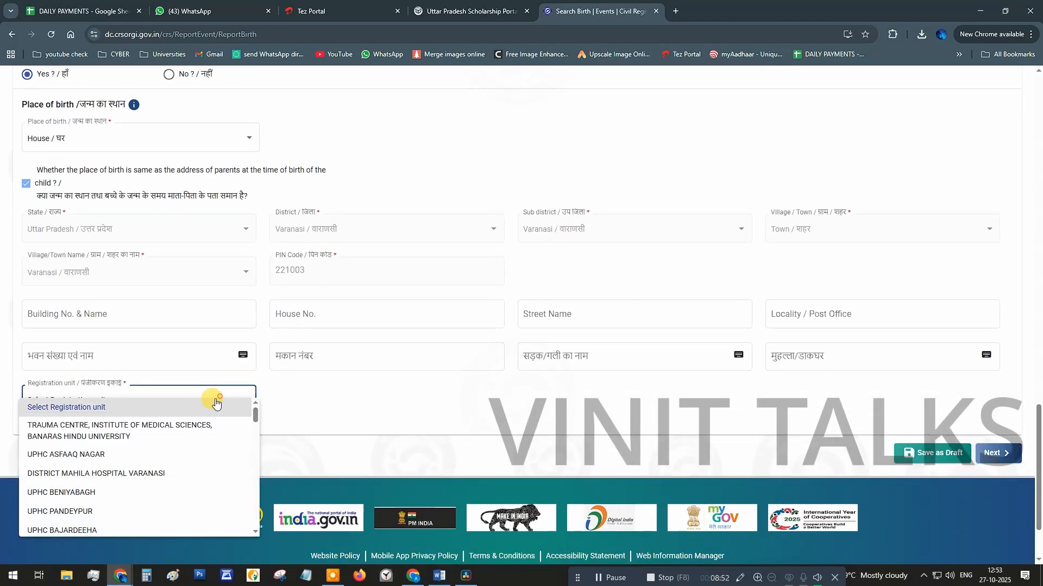
scroll(136, 478, "down", 4)
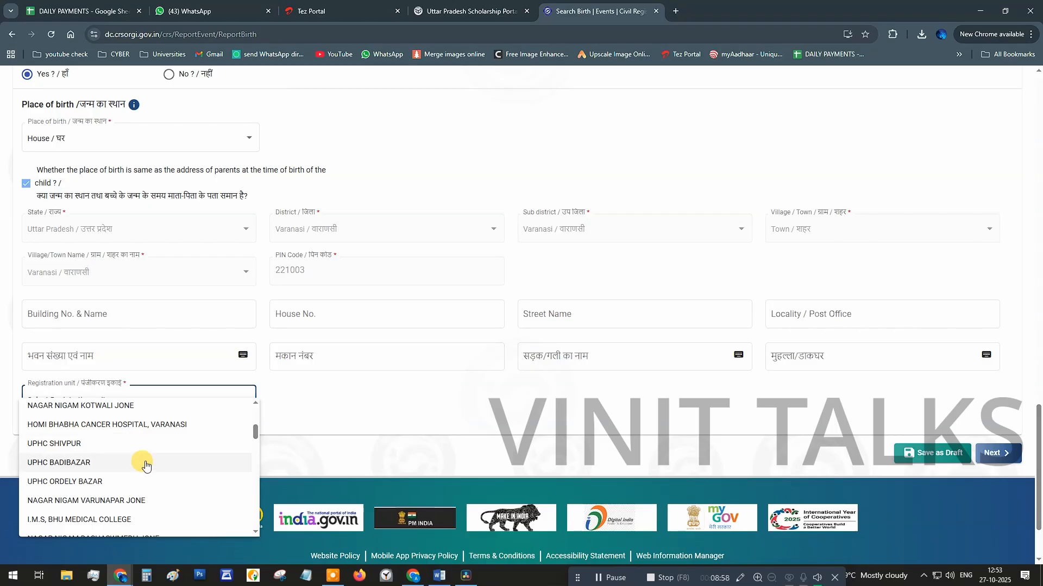
Pick a registration unit, save the legal details, and copy the mother's residence from the parents' address.
left_click(138, 500)
left_click(998, 453)
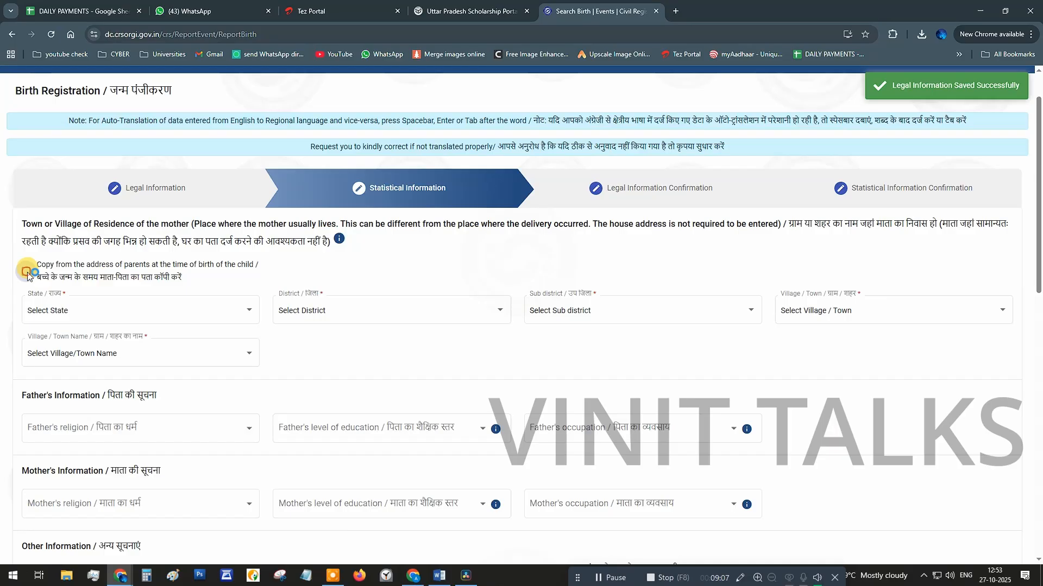
left_click(26, 272)
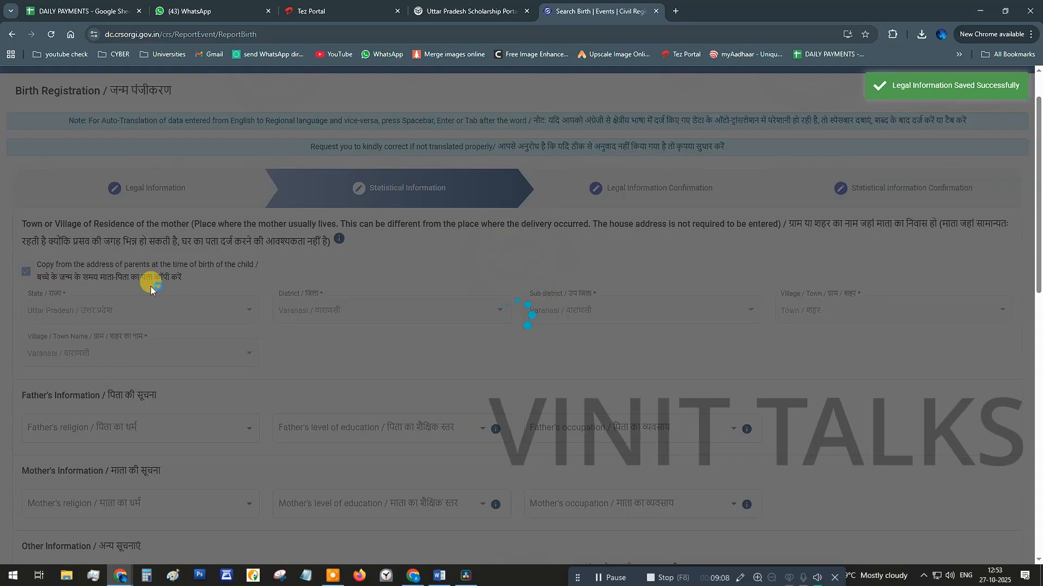
Set the father's religion to Hindu, education to Class 12, and occupation to Agriculture Labourer.
scroll(166, 337, "down", 2)
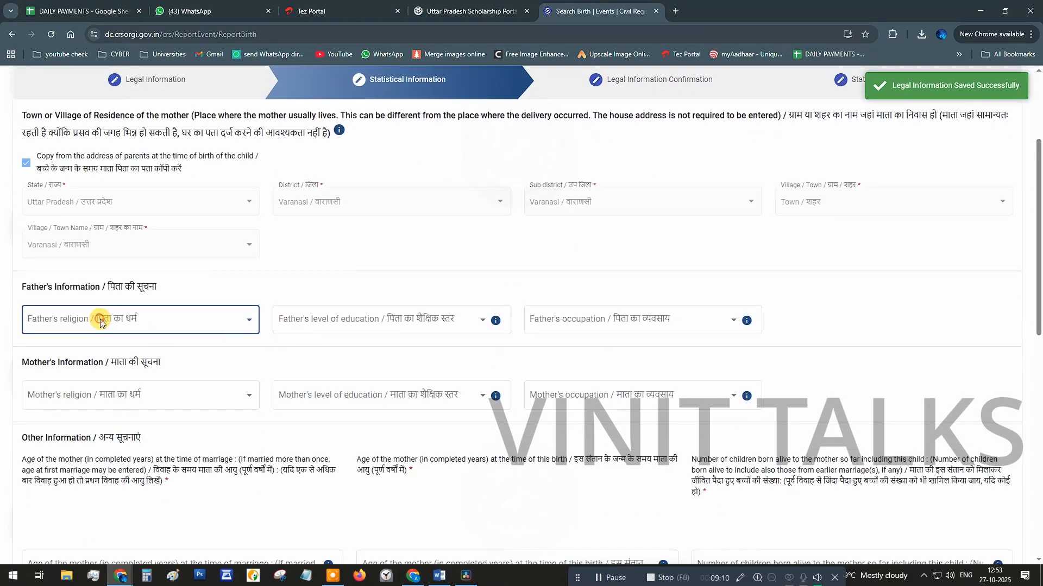
left_click(77, 320)
left_click(57, 329)
left_click(358, 327)
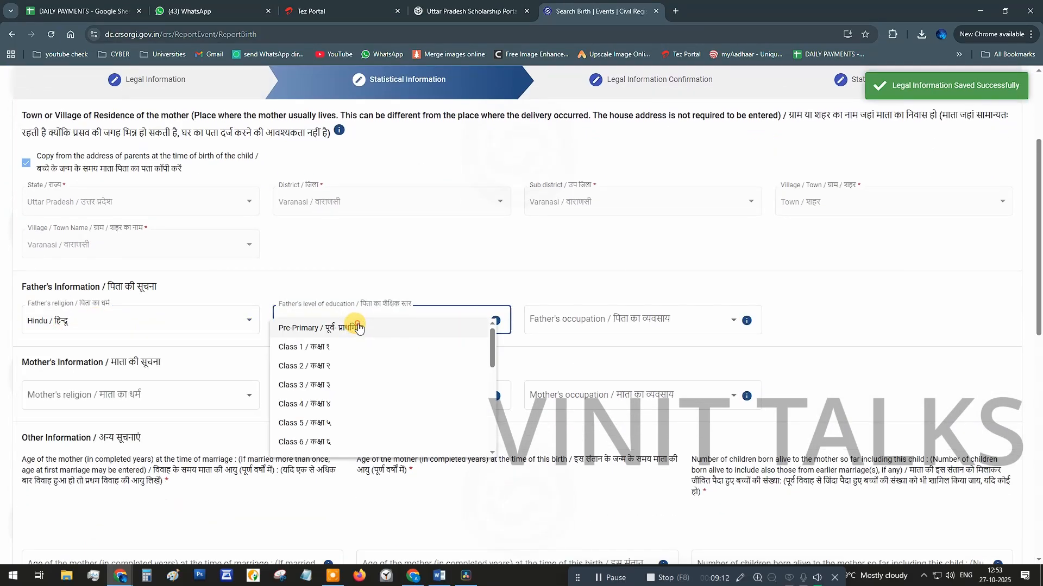
scroll(335, 429, "down", 2)
left_click(335, 429)
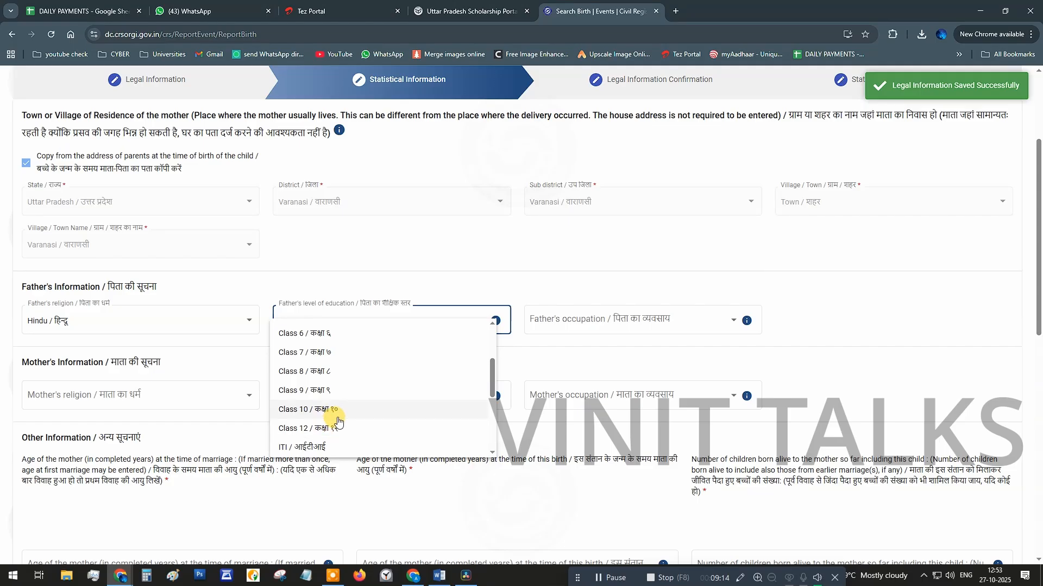
left_click(588, 325)
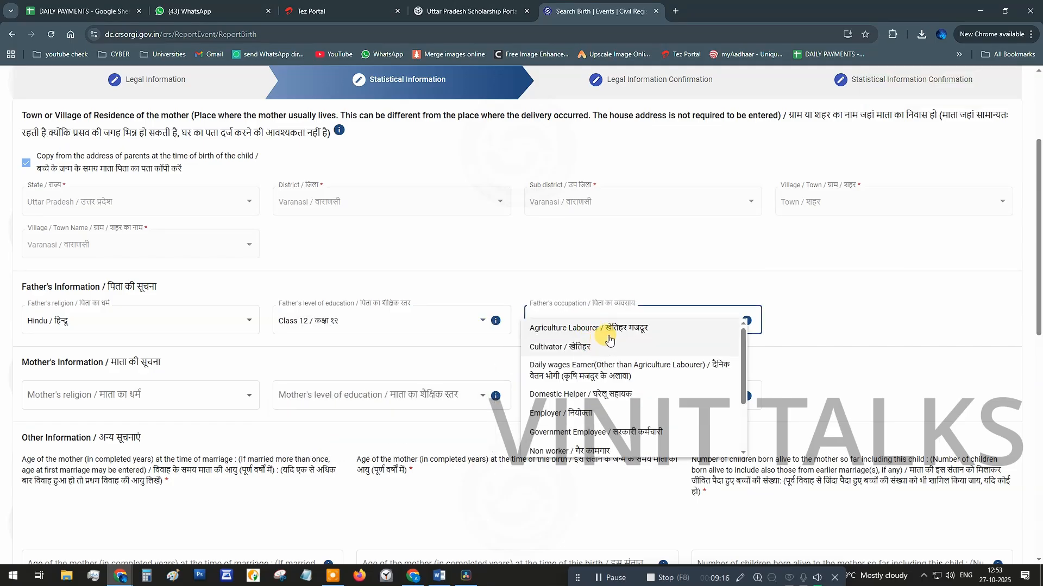
left_click(609, 331)
left_click(534, 350)
scroll(533, 350, "down", 1)
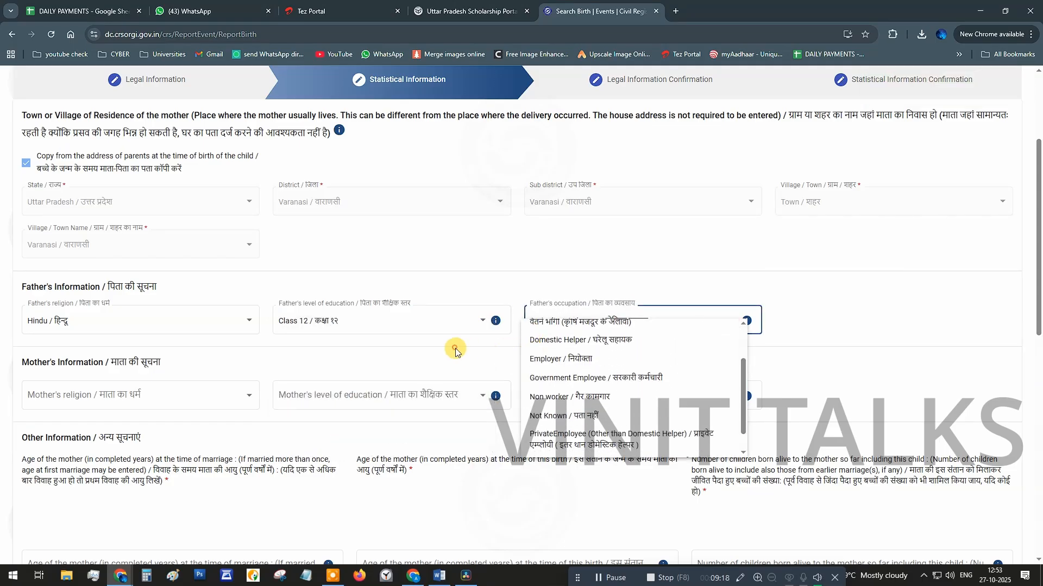
left_click(489, 342)
scroll(486, 341, "down", 1)
Set the mother's religion to Hindu, education to Class 12, and occupation to Non worker.
left_click(162, 347)
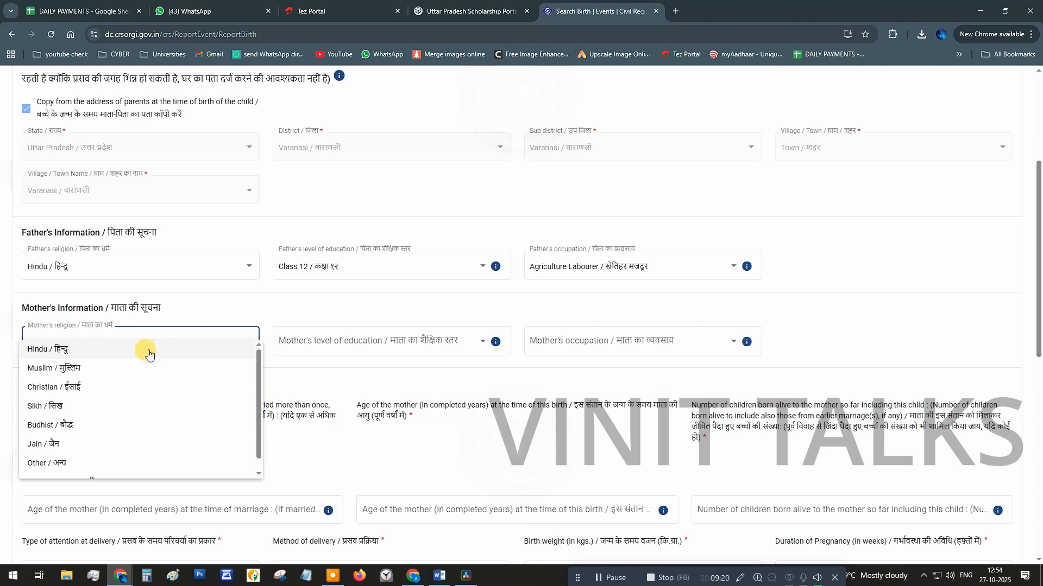
left_click(147, 348)
left_click(360, 344)
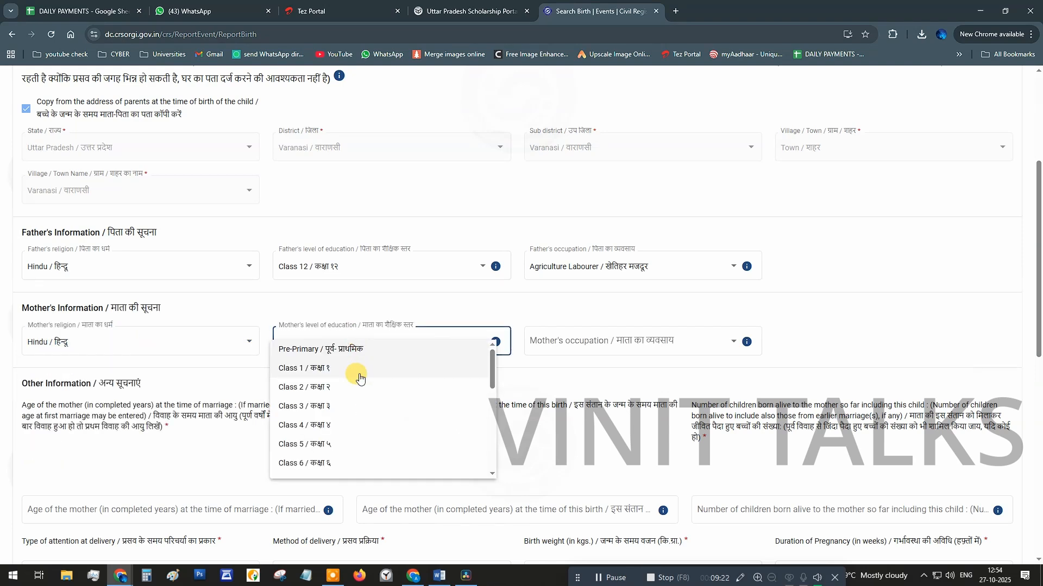
scroll(347, 412, "down", 3)
left_click(344, 449)
left_click(565, 342)
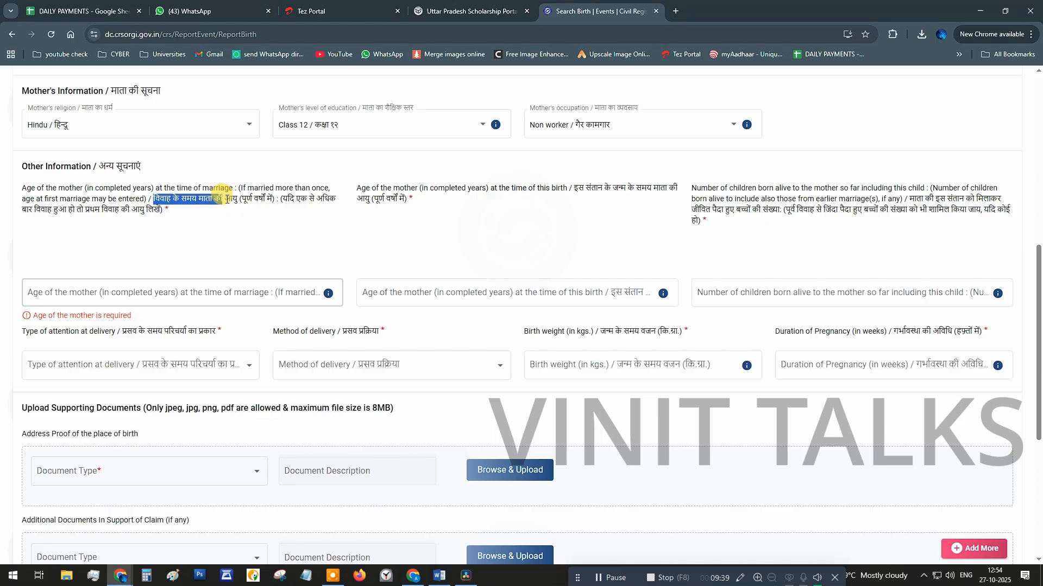
left_click_drag(227, 198, 273, 199)
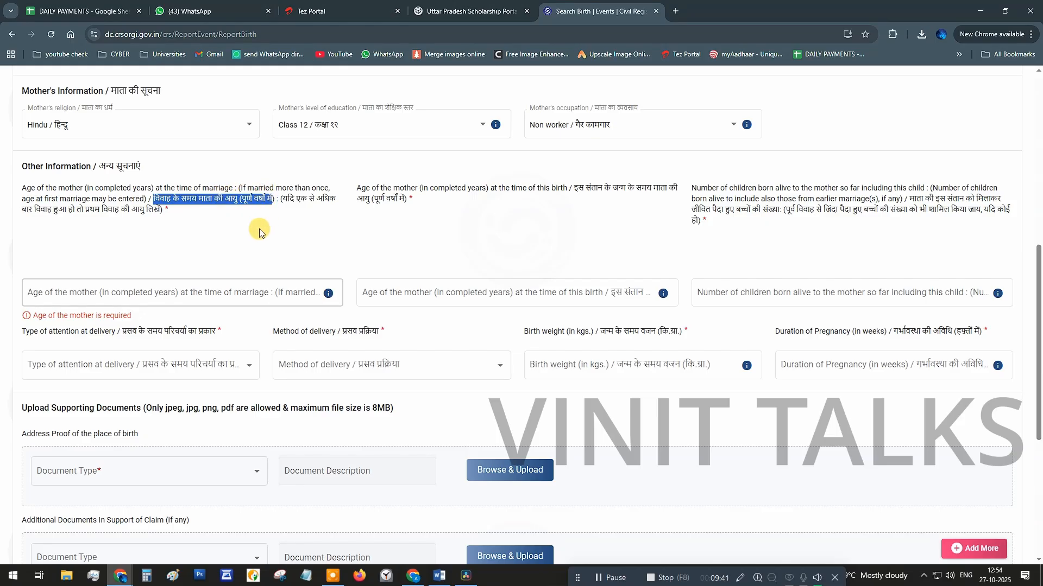
Enter the mother's age at marriage 22, age at this birth 25, and 2 children born alive.
left_click(216, 292)
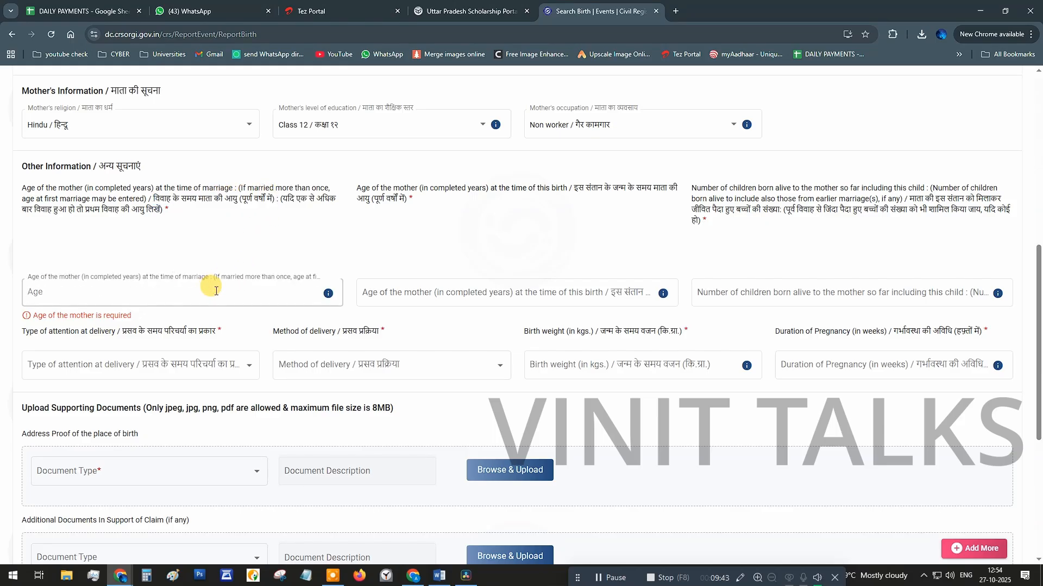
type("22")
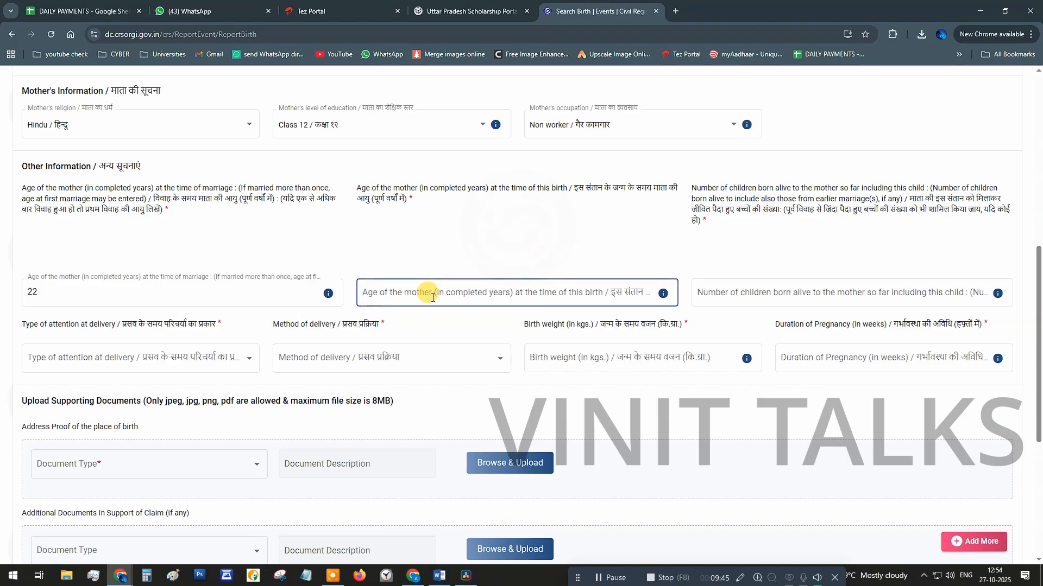
left_click(425, 291)
left_click_drag(574, 188, 514, 207)
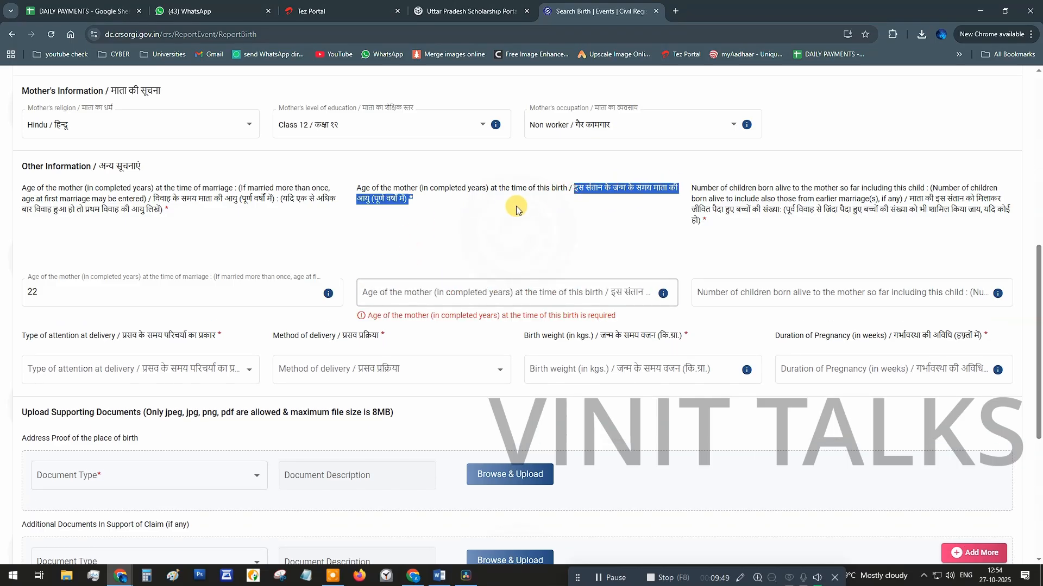
left_click(490, 292)
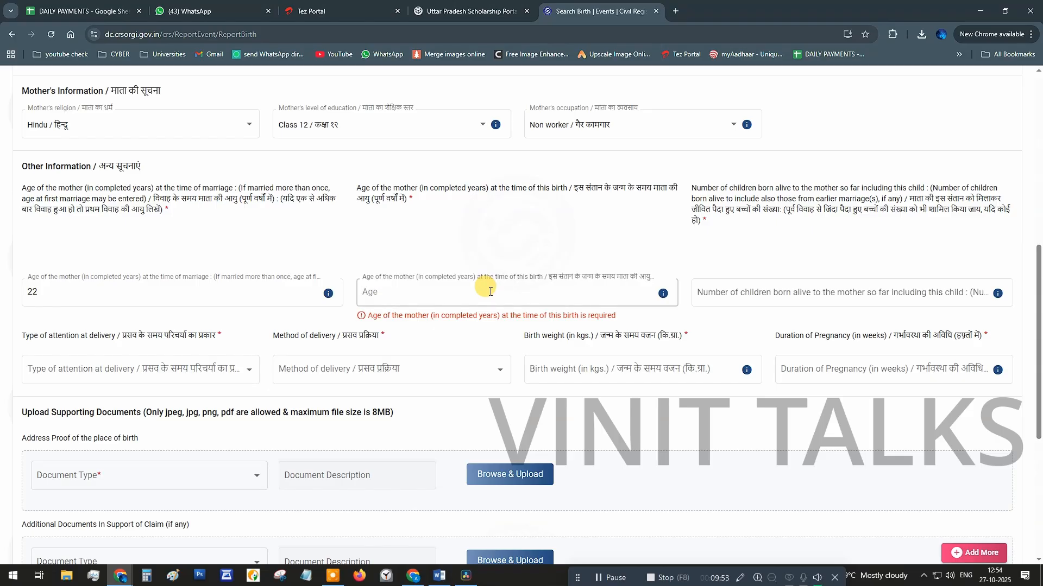
type("25")
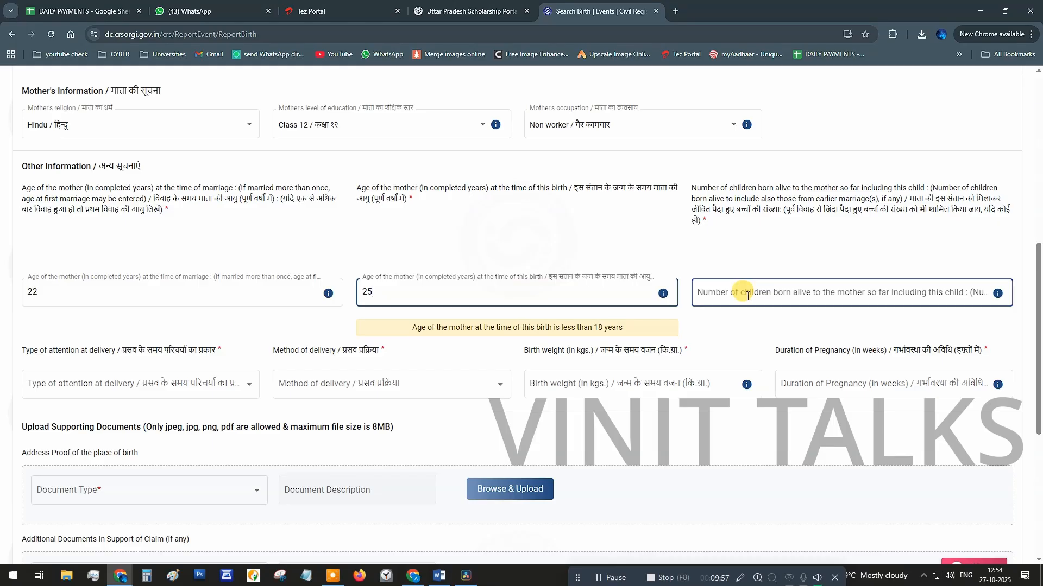
left_click(747, 296)
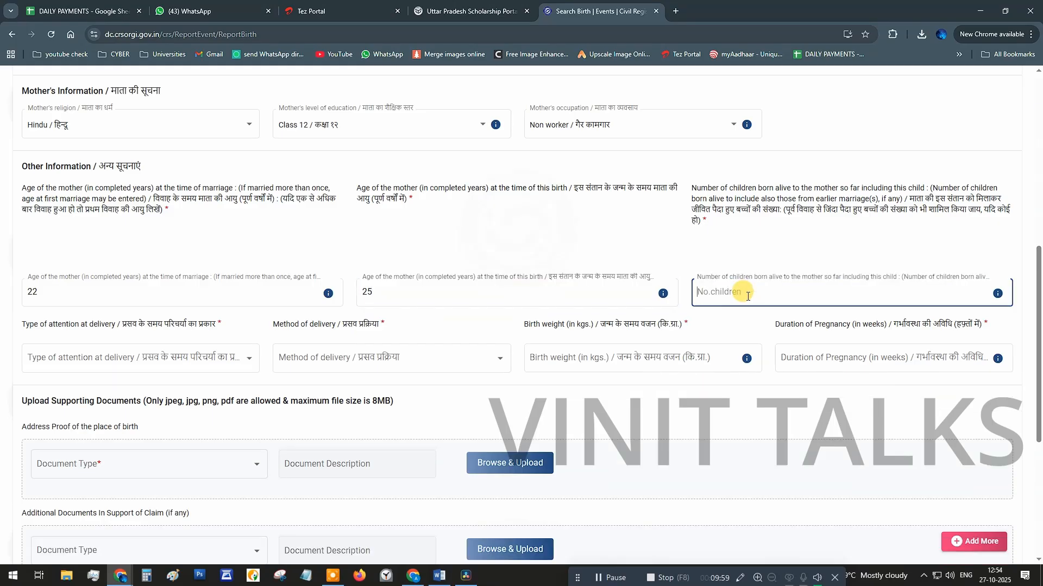
type("2")
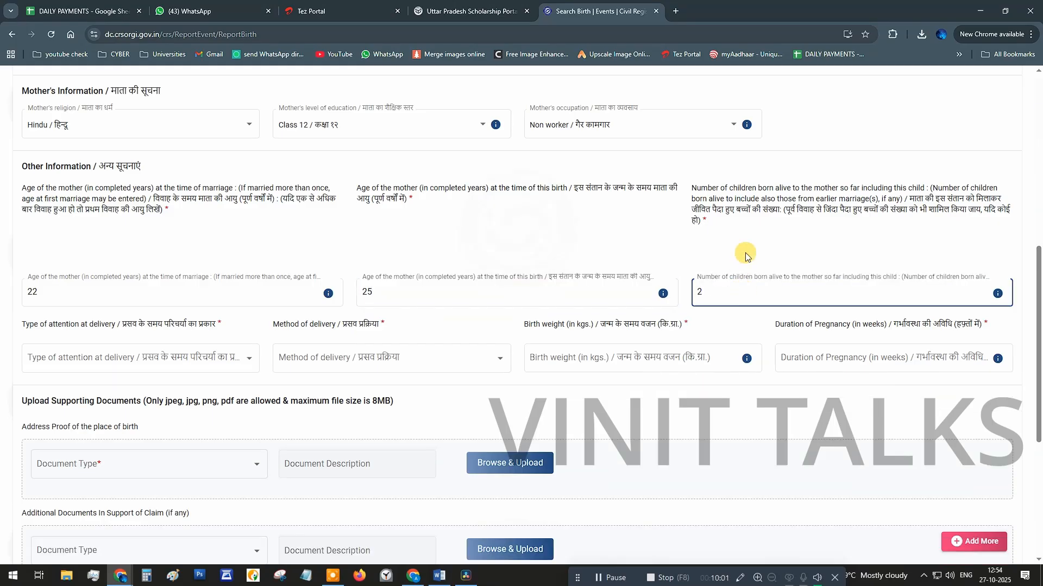
left_click(838, 259)
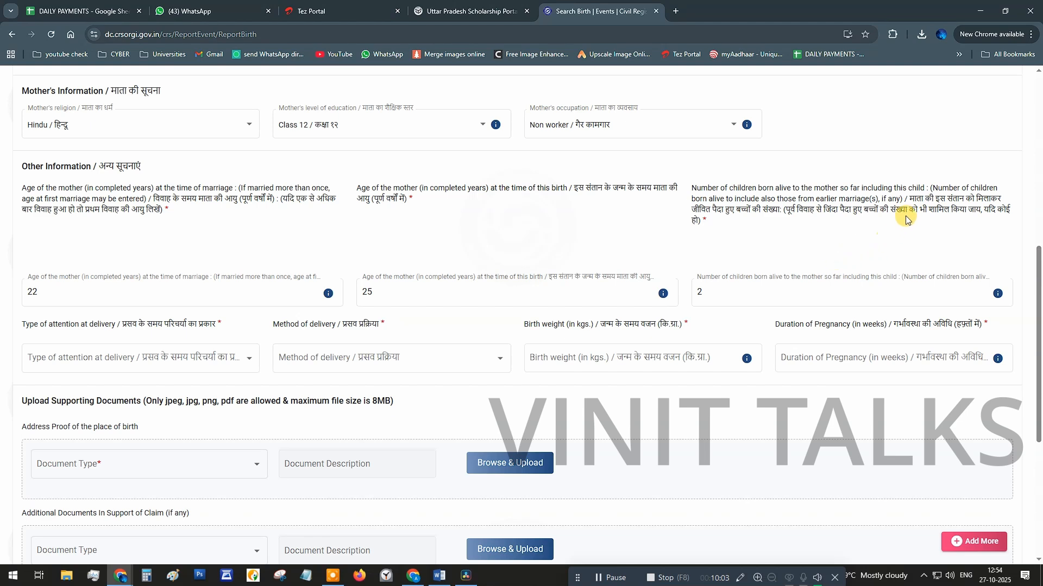
left_click_drag(908, 199, 822, 224)
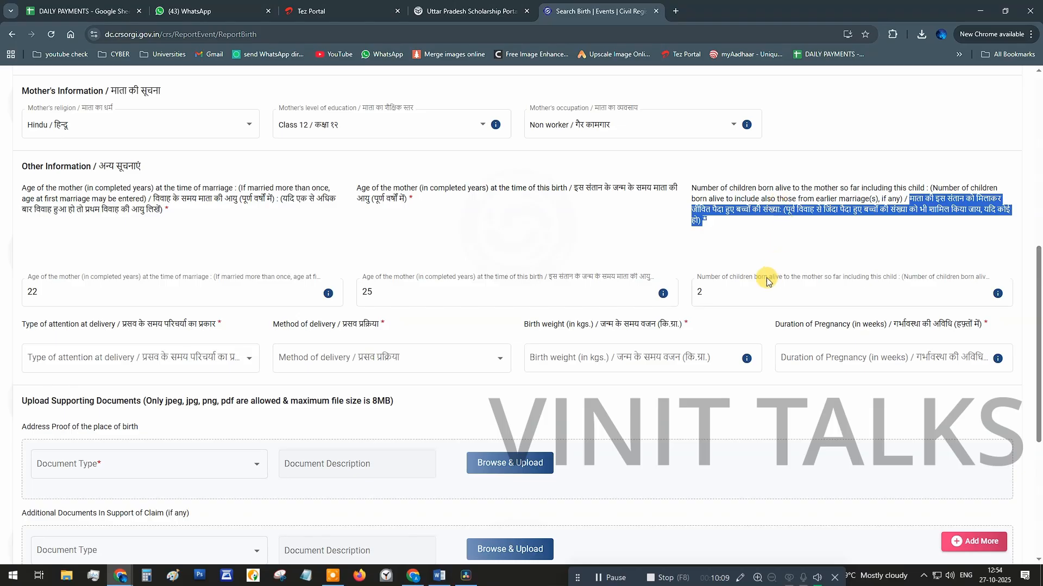
left_click(764, 249)
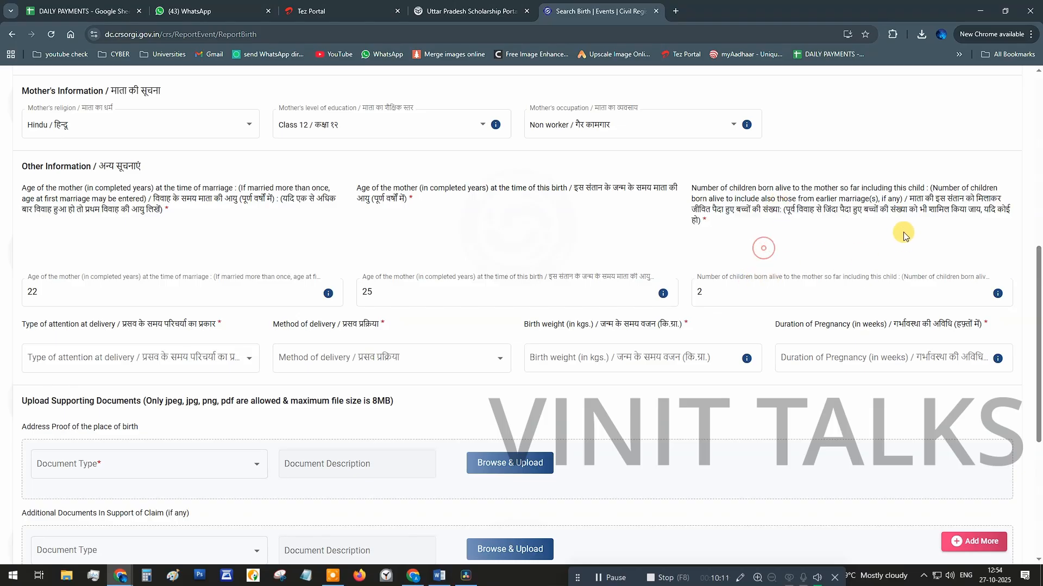
left_click_drag(900, 190, 954, 191)
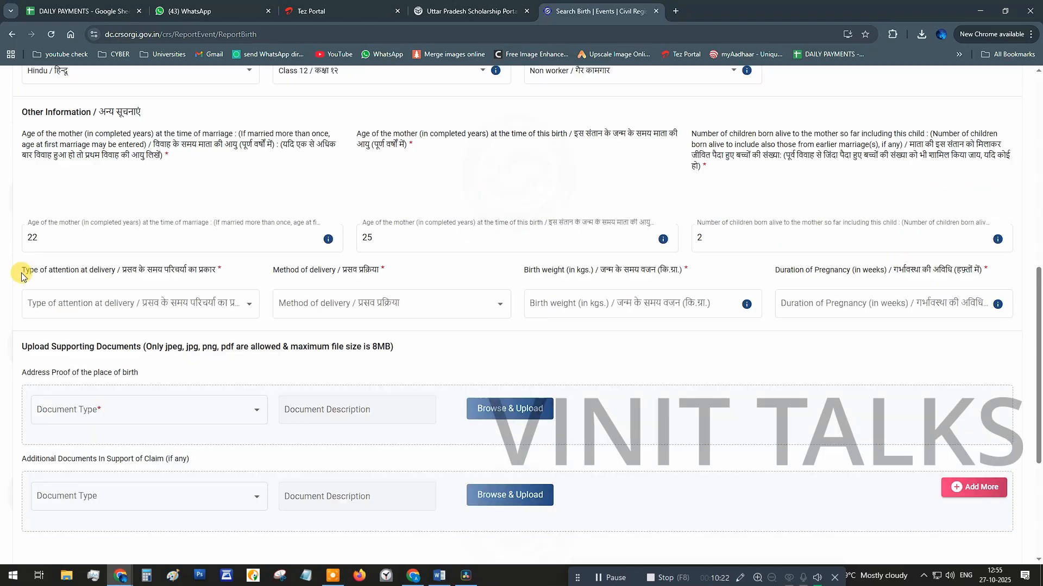
Set delivery attendance to Relatives or others and the method of delivery to Normal.
left_click_drag(21, 277, 131, 277)
left_click(111, 302)
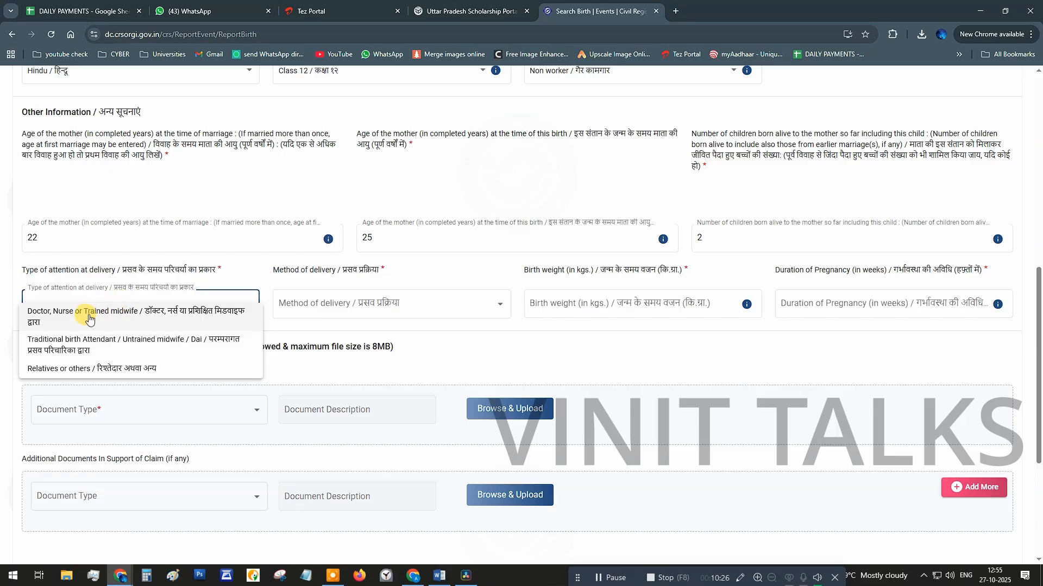
left_click(140, 321)
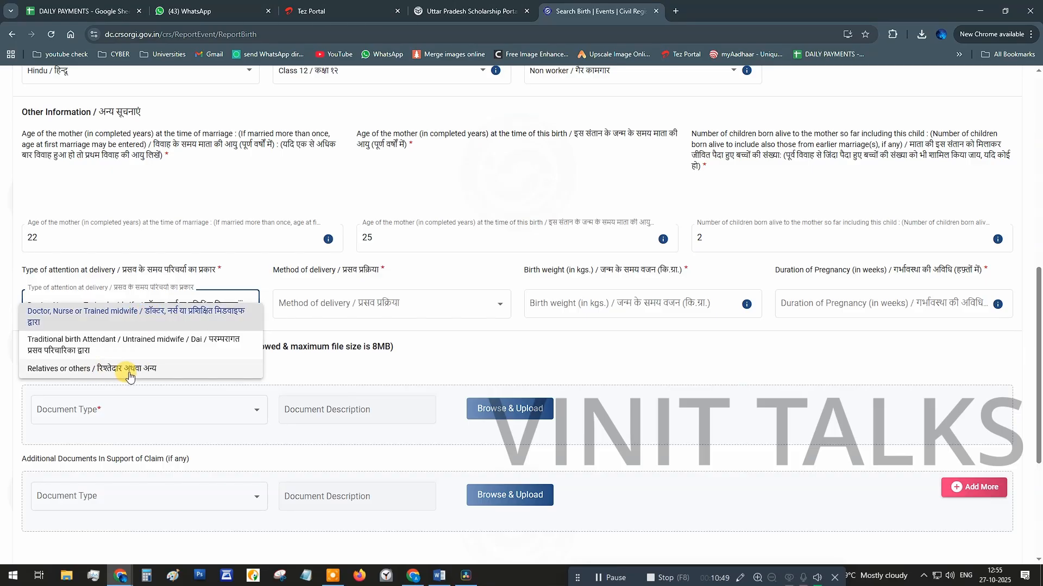
left_click(167, 372)
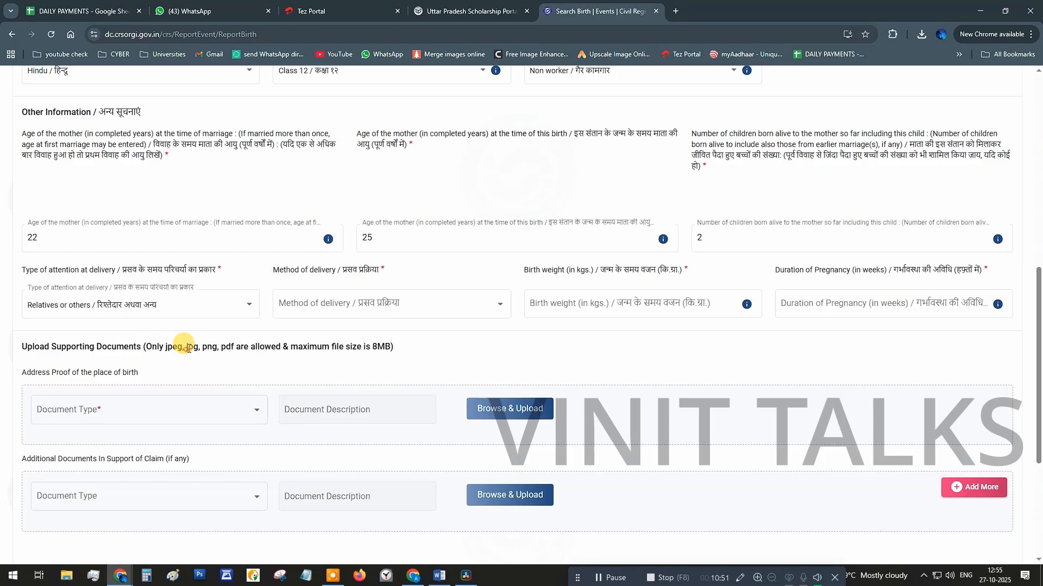
scroll(363, 302, "down", 1)
left_click(406, 250)
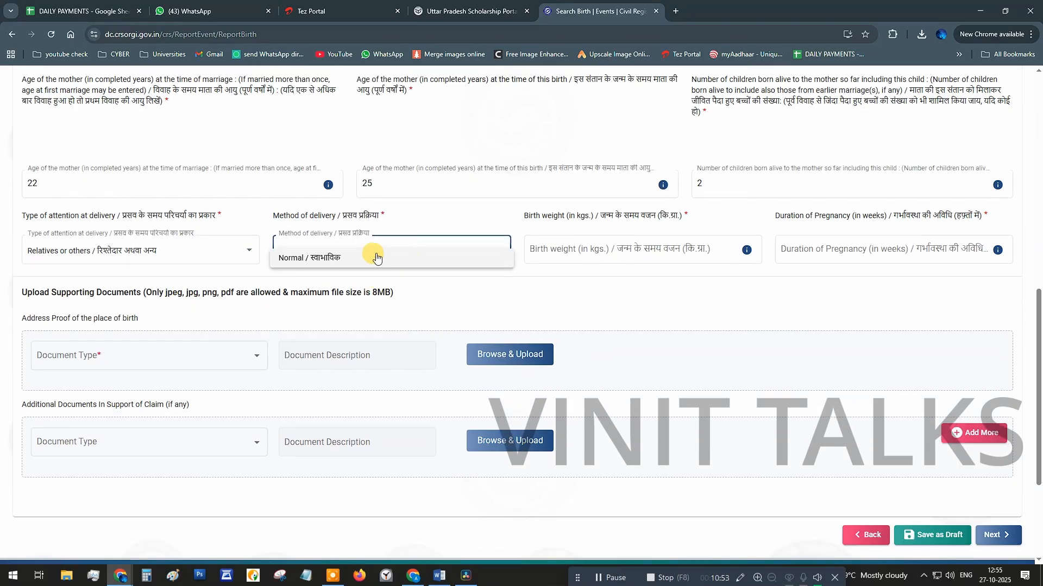
left_click(334, 259)
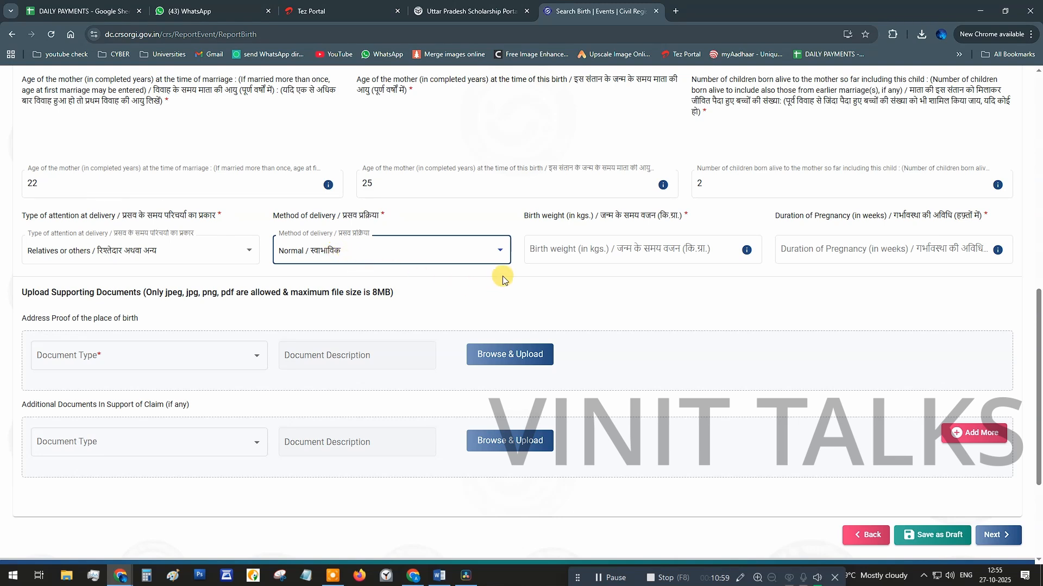
Enter birth weight 2 and duration of pregnancy 42 weeks.
left_click(615, 251)
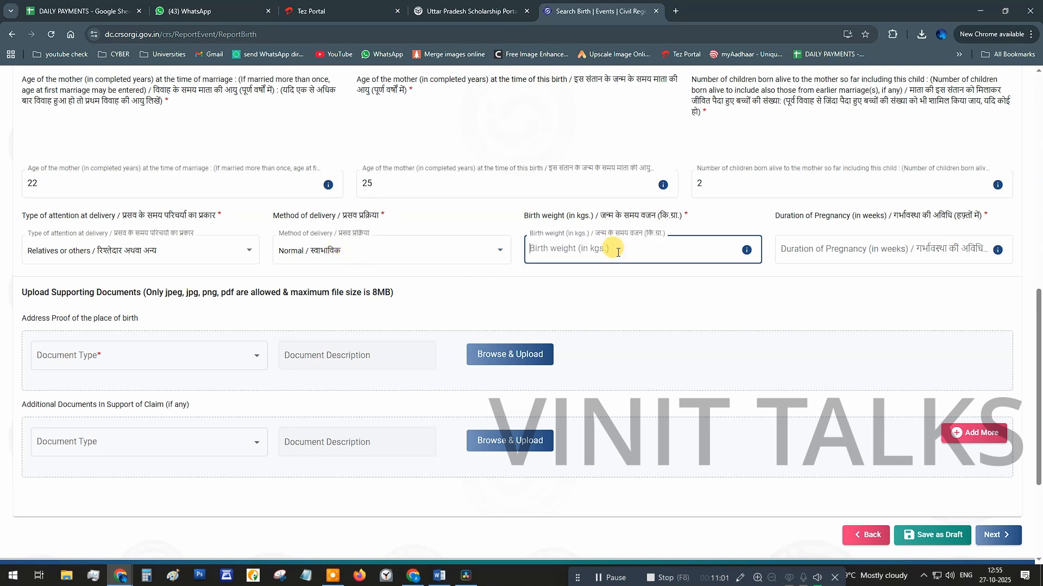
type("2")
key("Tab")
type("42")
left_click(845, 305)
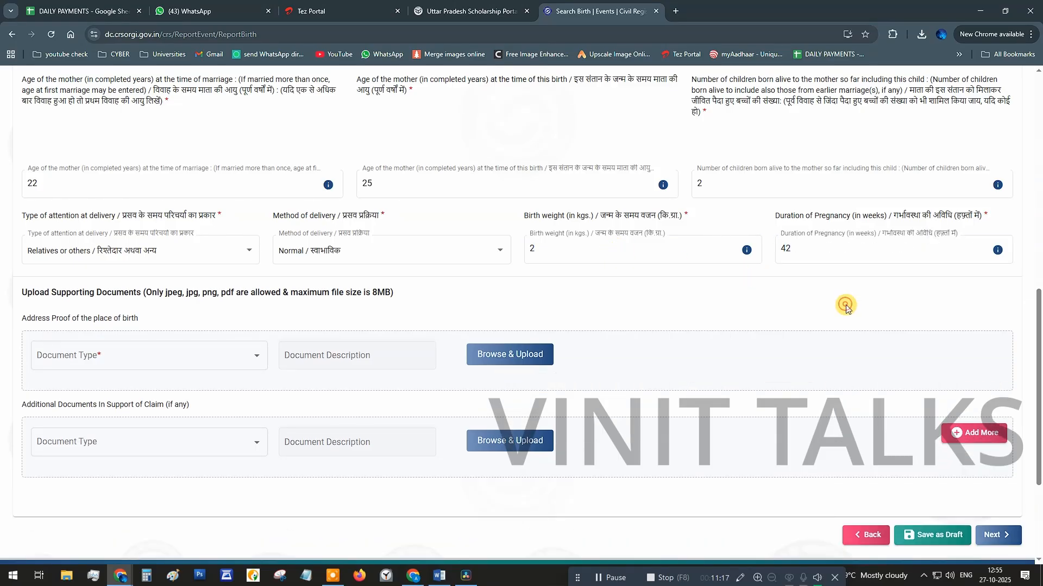
Open the Address Proof Document Type list showing Water Bill, Gas Bill and Voter ID.
scroll(195, 301, "down", 1)
left_click(137, 305)
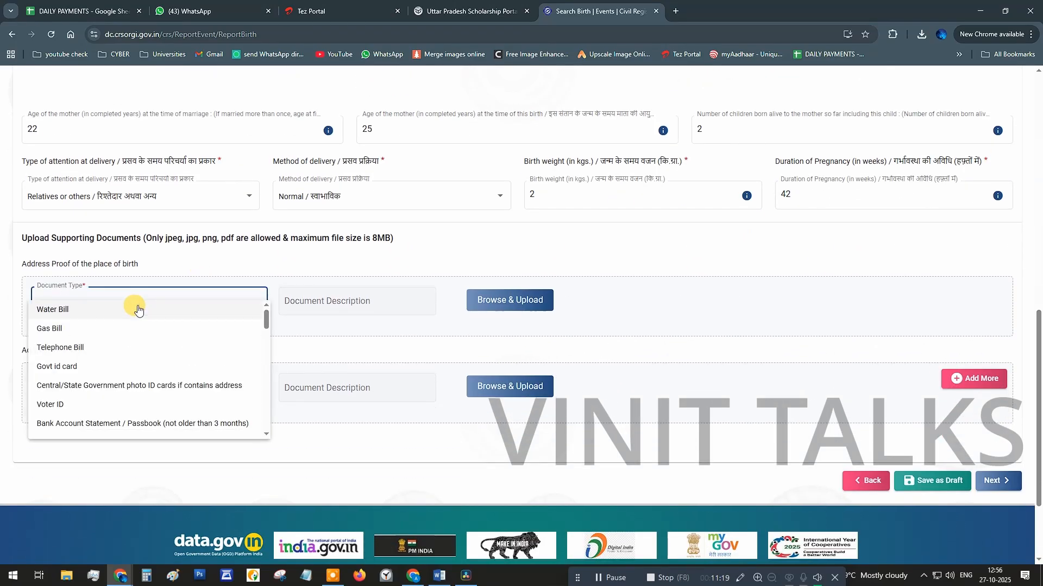
scroll(114, 401, "down", 1)
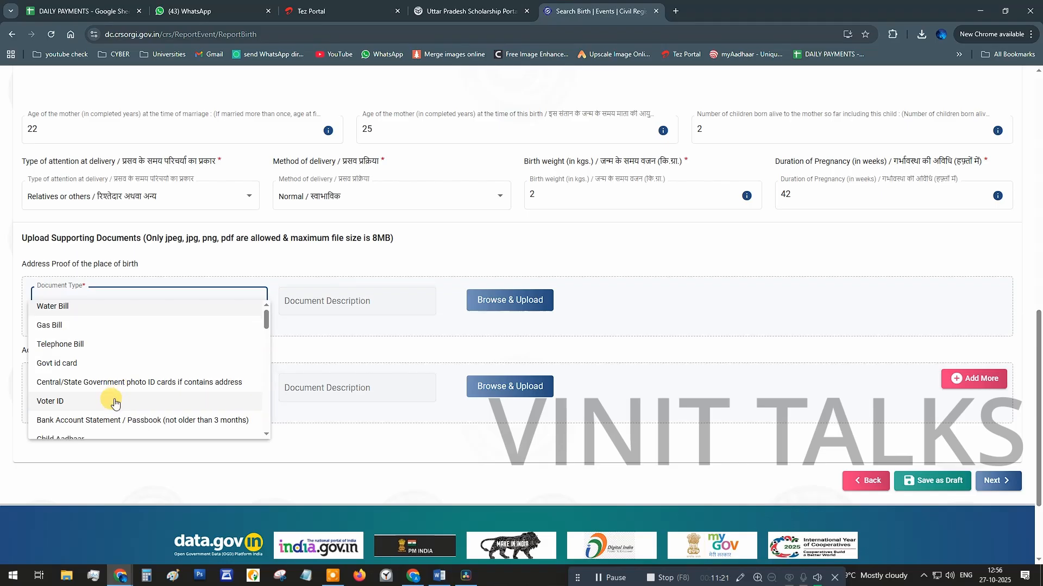
scroll(114, 403, "down", 2)
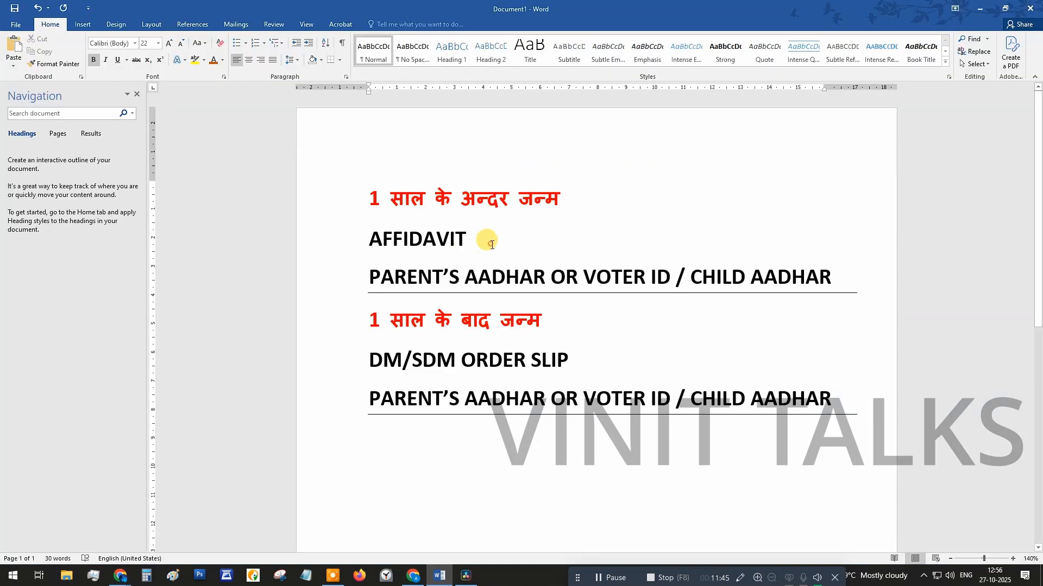
left_click(578, 199)
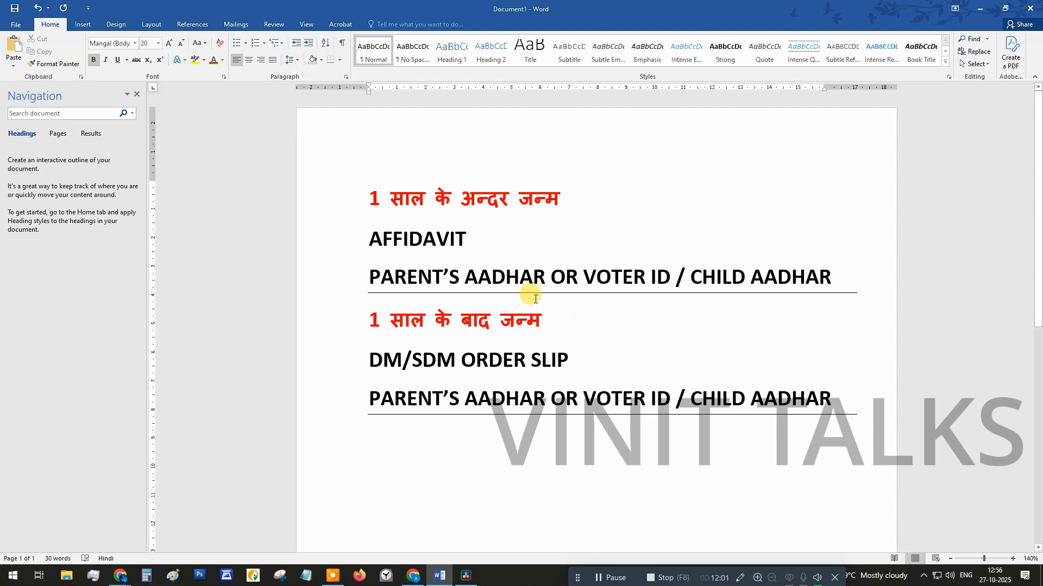
left_click_drag(369, 238, 478, 241)
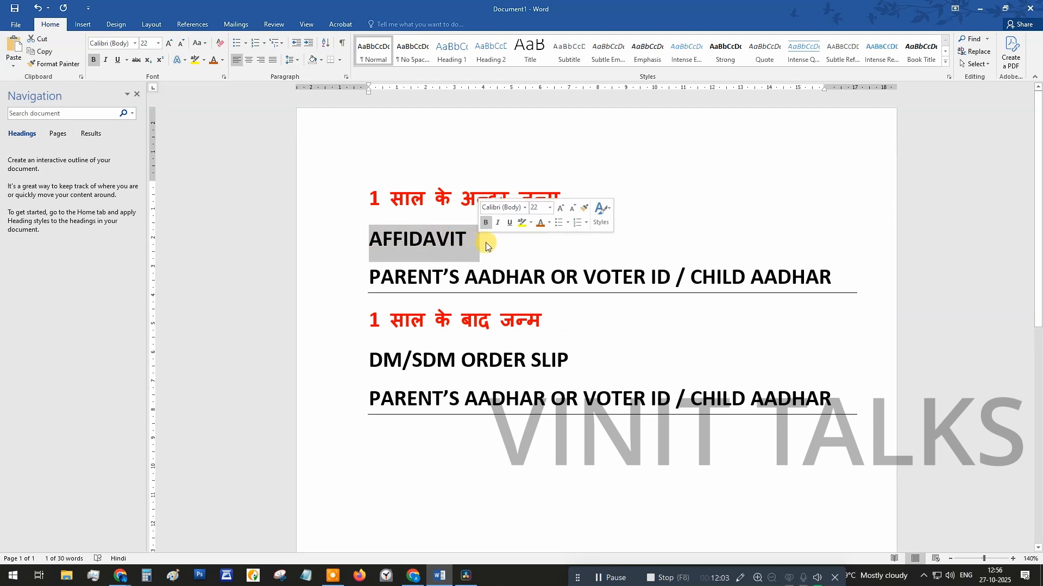
left_click(487, 243)
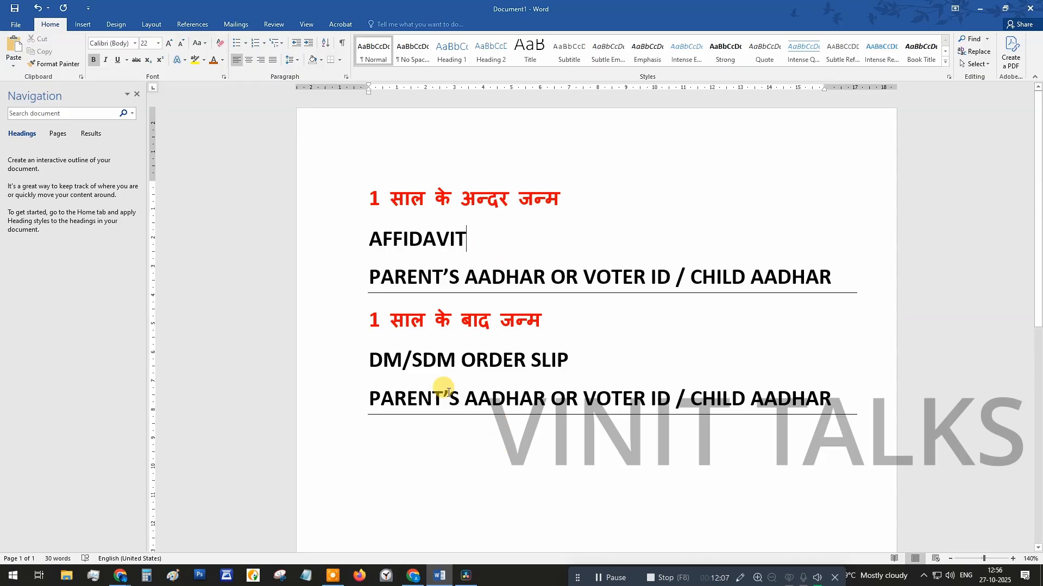
left_click(377, 318)
left_click_drag(376, 318, 542, 326)
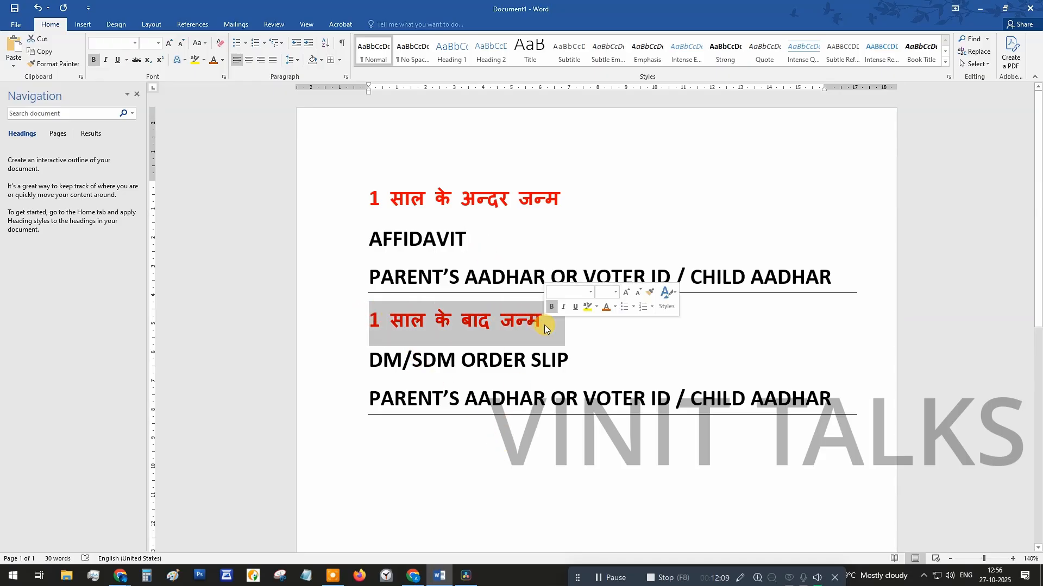
left_click(582, 360)
left_click(354, 360)
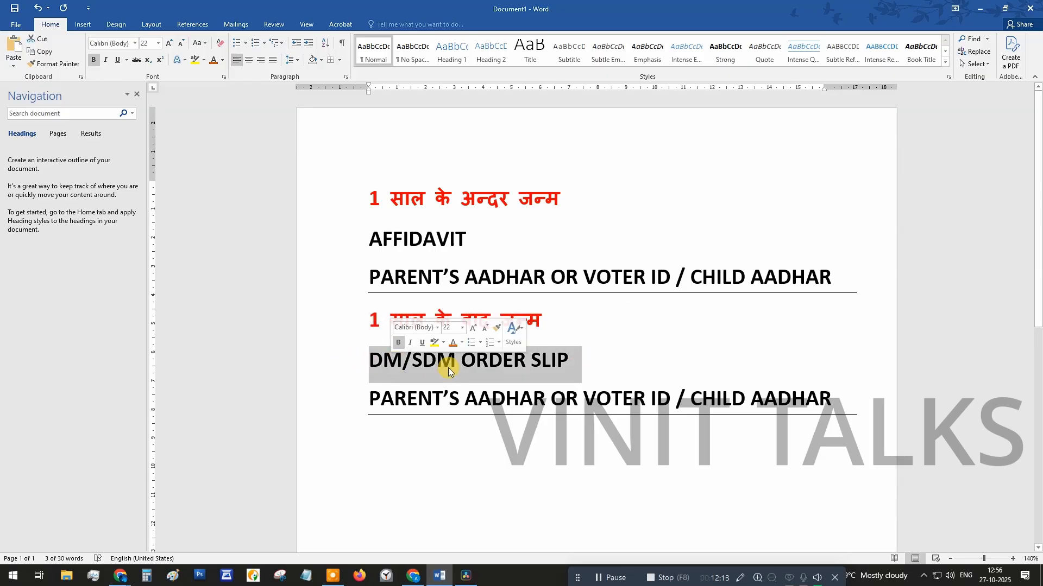
left_click(595, 362)
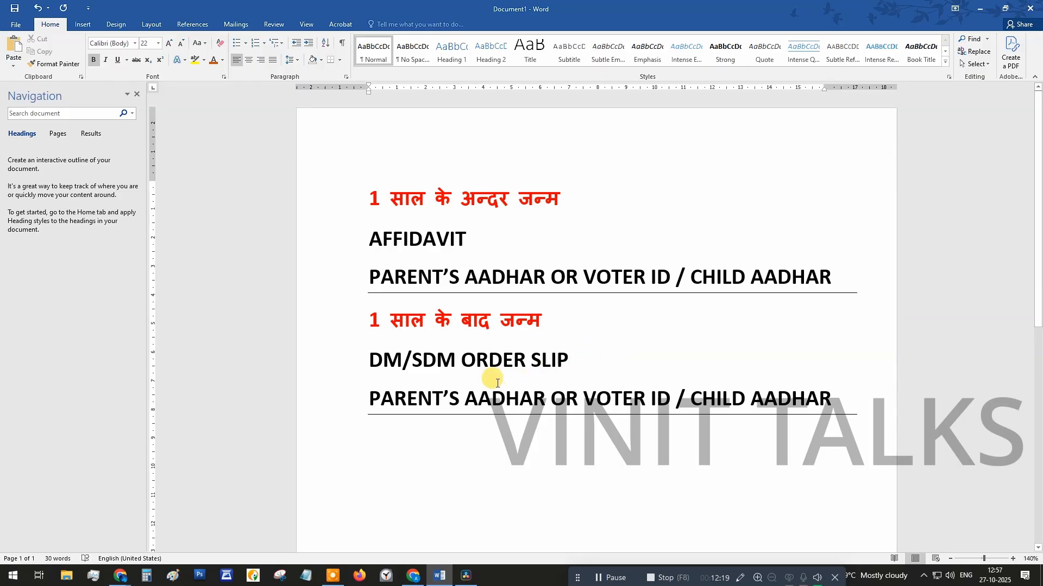
left_click(360, 395)
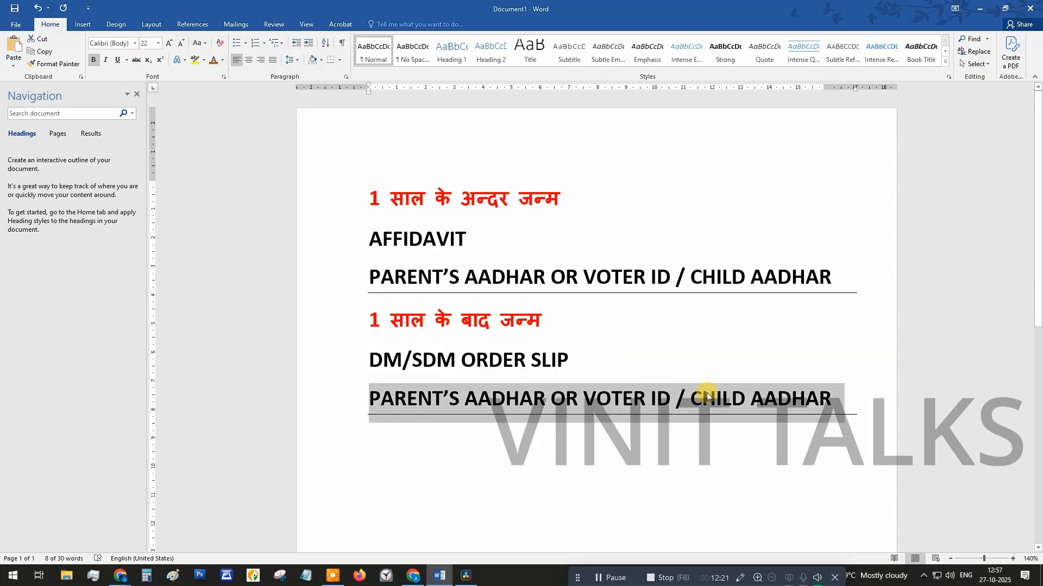
left_click(844, 395)
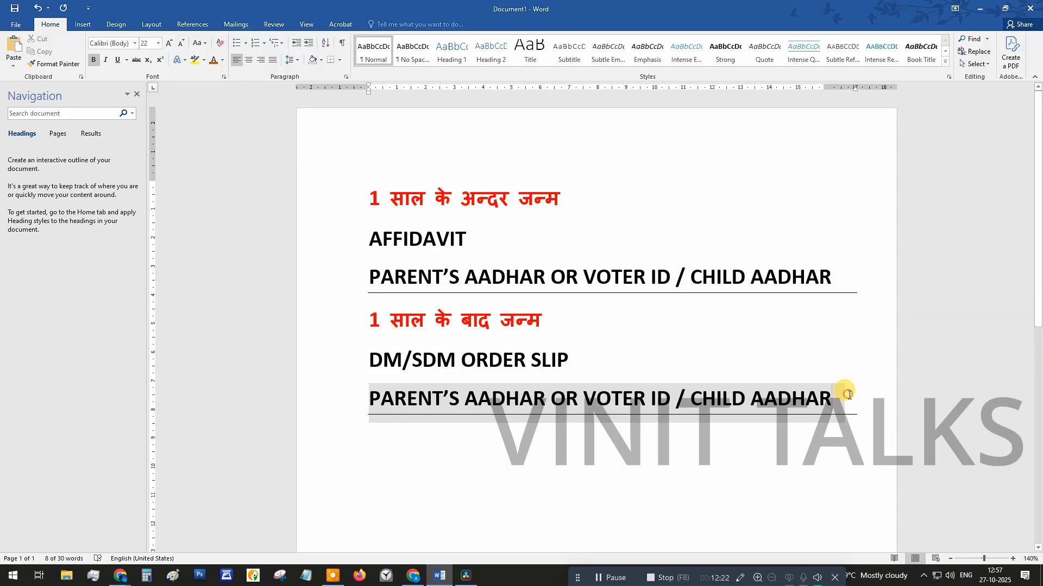
left_click(440, 575)
Choose Voter ID as the address proof document type and upload its PDF file.
scroll(326, 369, "down", 1)
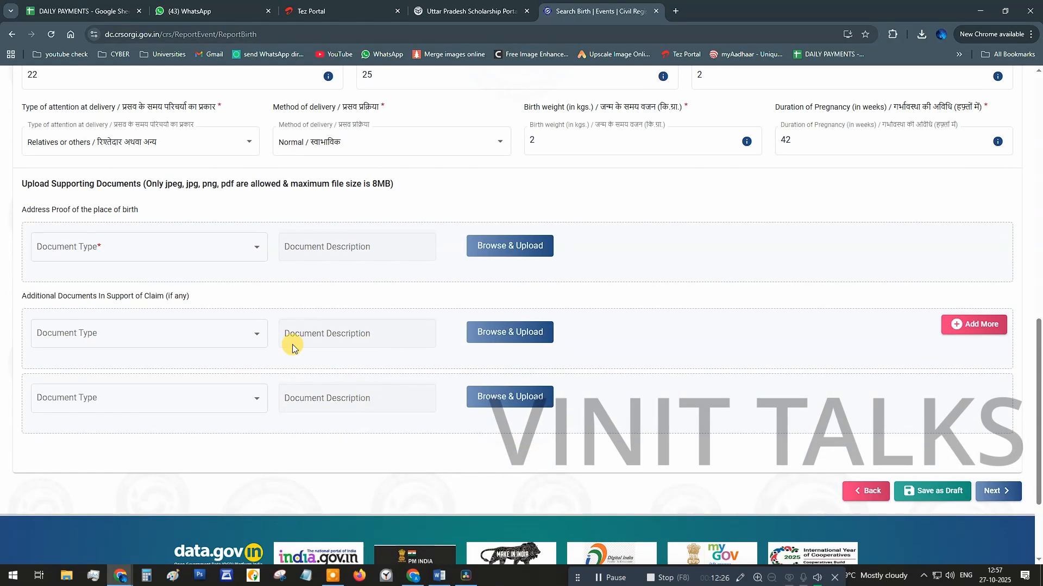
left_click(164, 239)
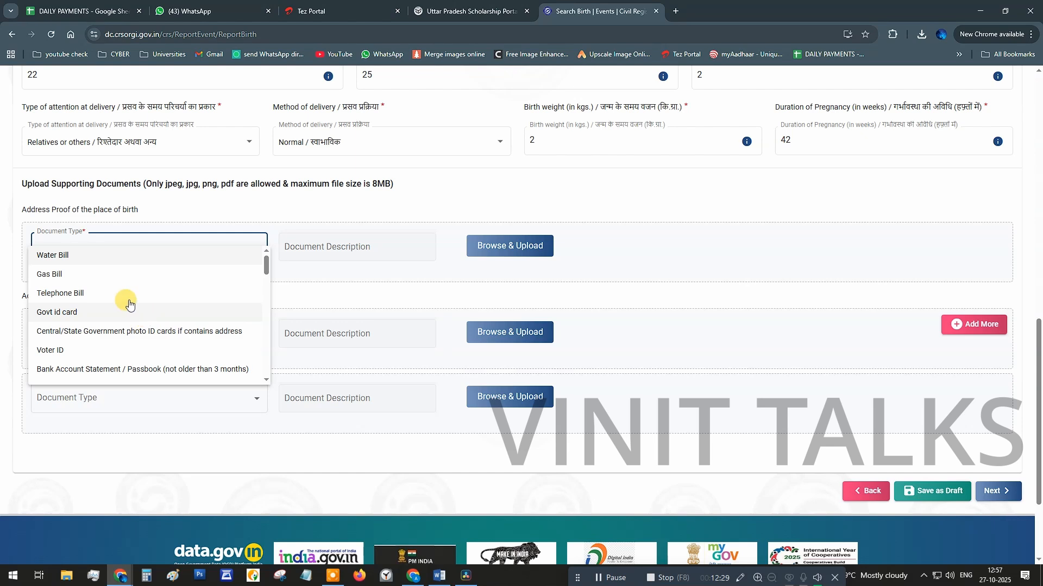
left_click(104, 352)
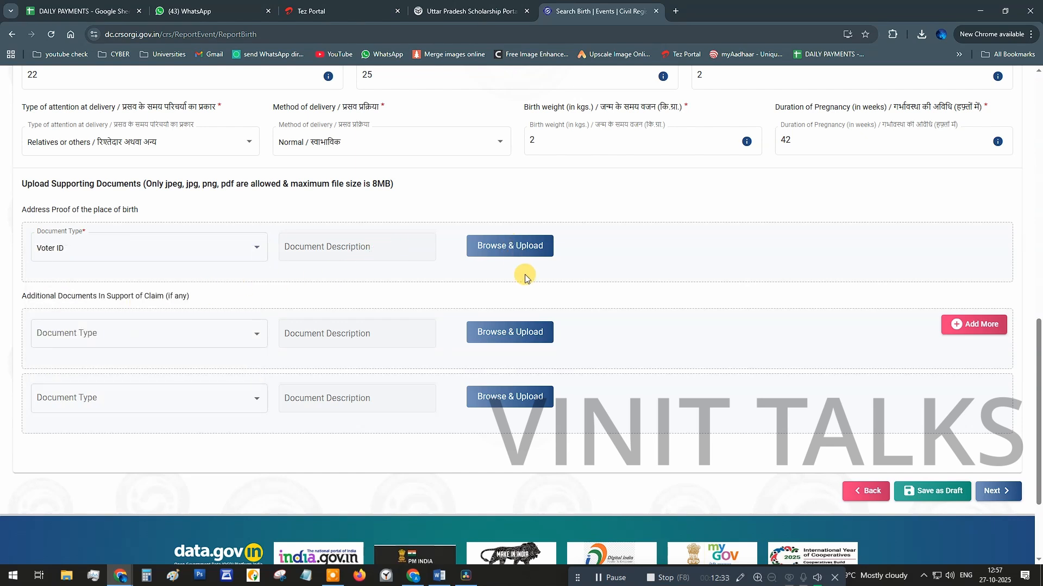
left_click(513, 247)
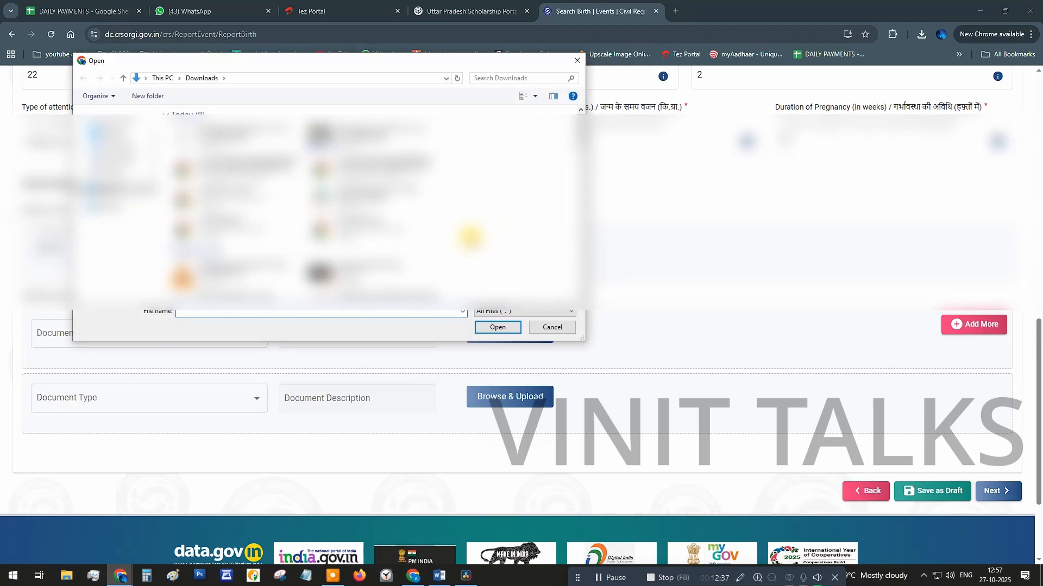
double_click(369, 173)
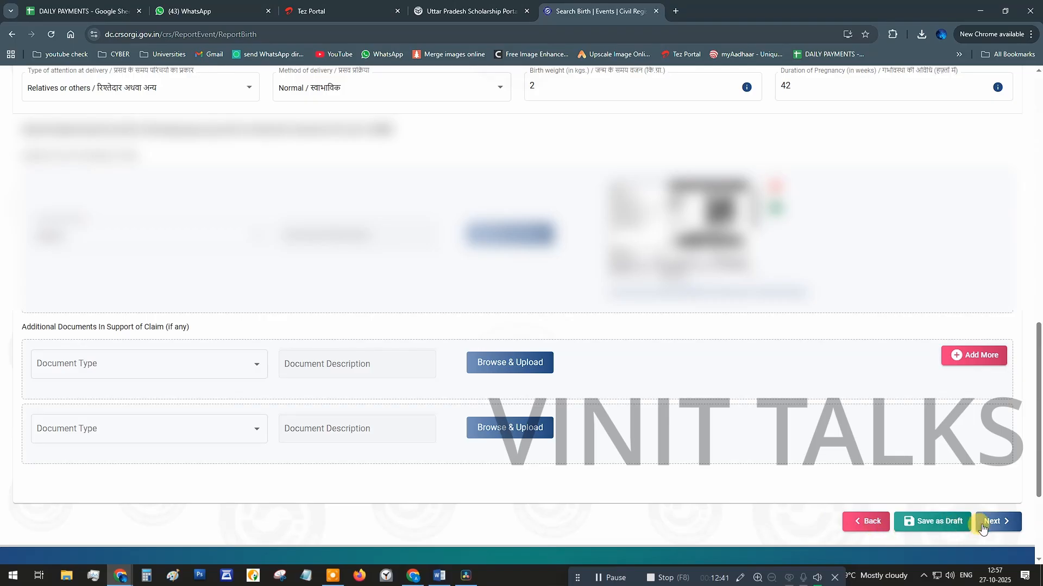
Save the statistical information and review the child's, father's and mother's details on the confirmation page.
left_click(993, 522)
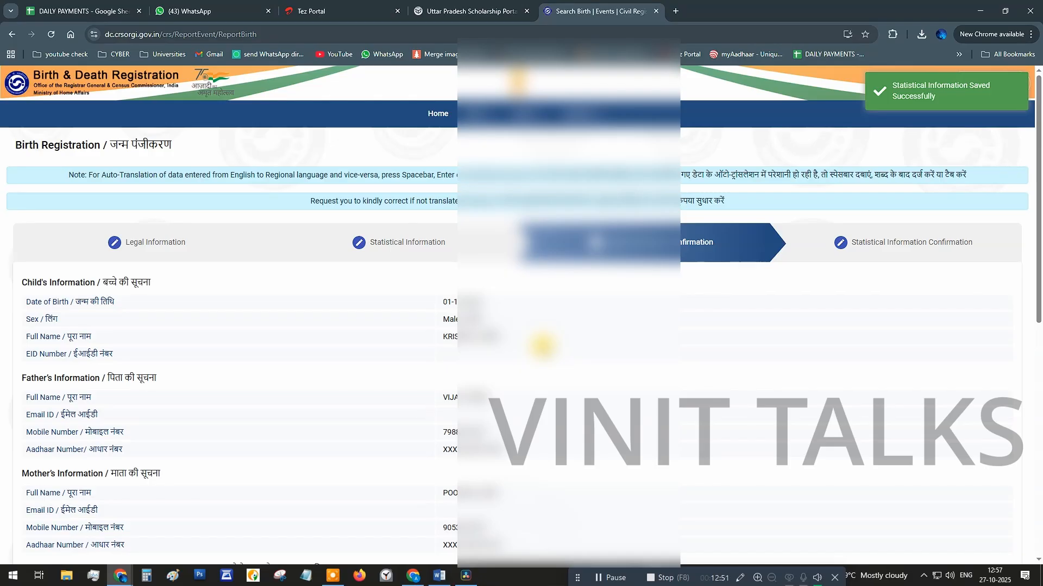
scroll(542, 346, "down", 1)
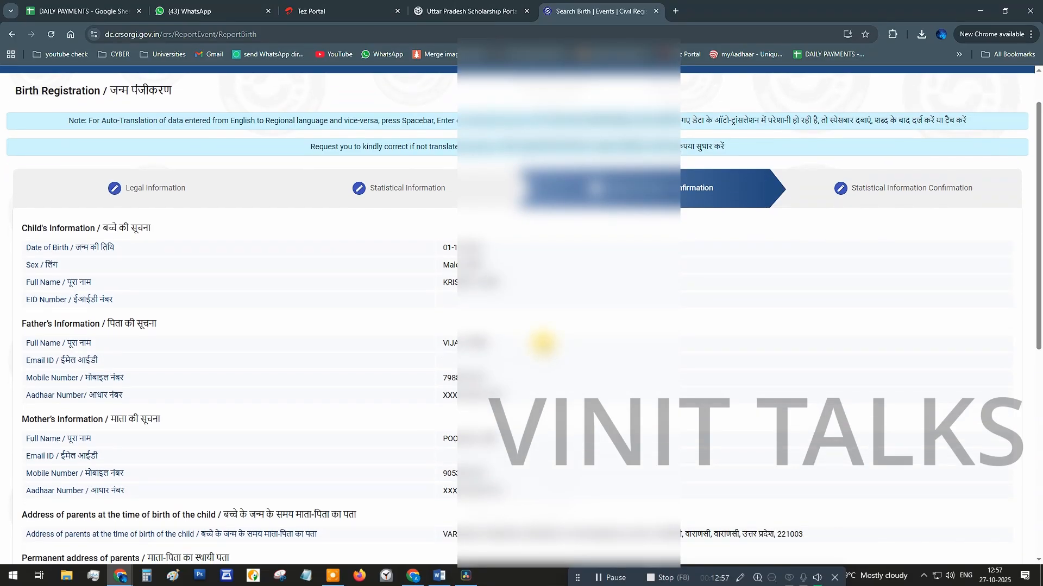
scroll(542, 343, "down", 10)
Set Certificate Option to BOTH, accept the declaration, and submit the birth registration.
left_click(1005, 391)
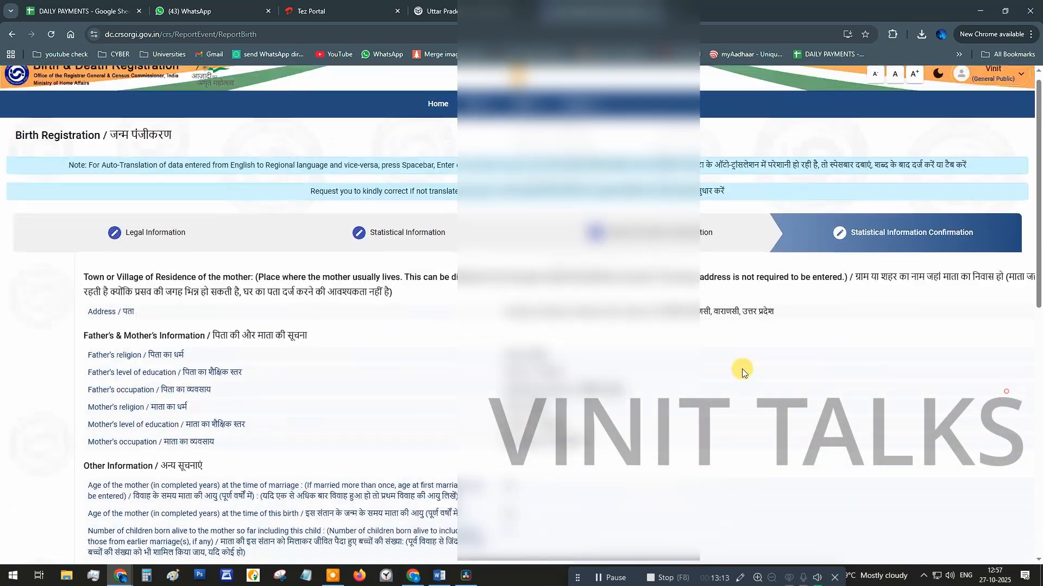
scroll(463, 358, "down", 10)
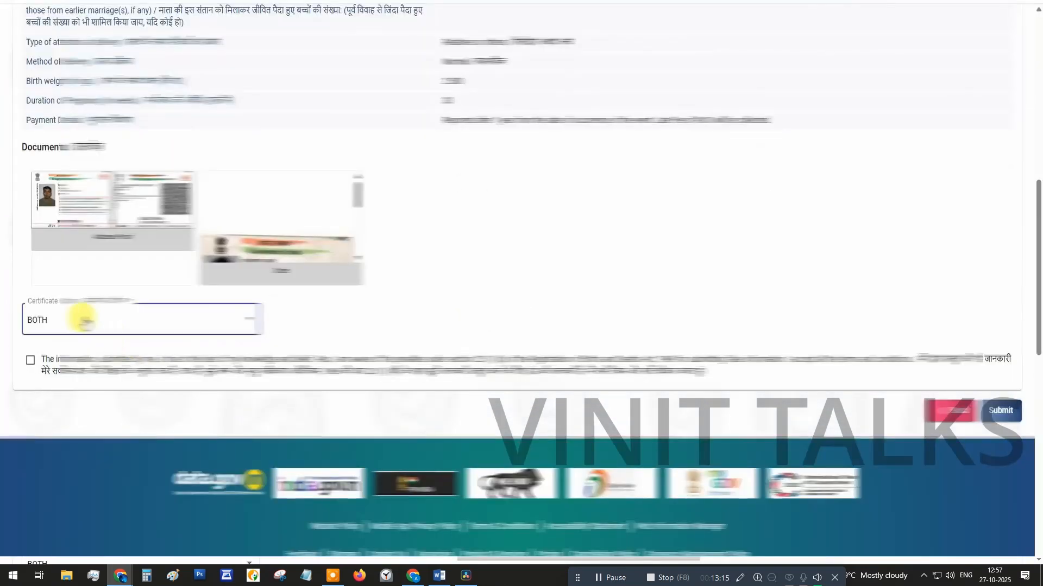
left_click(190, 321)
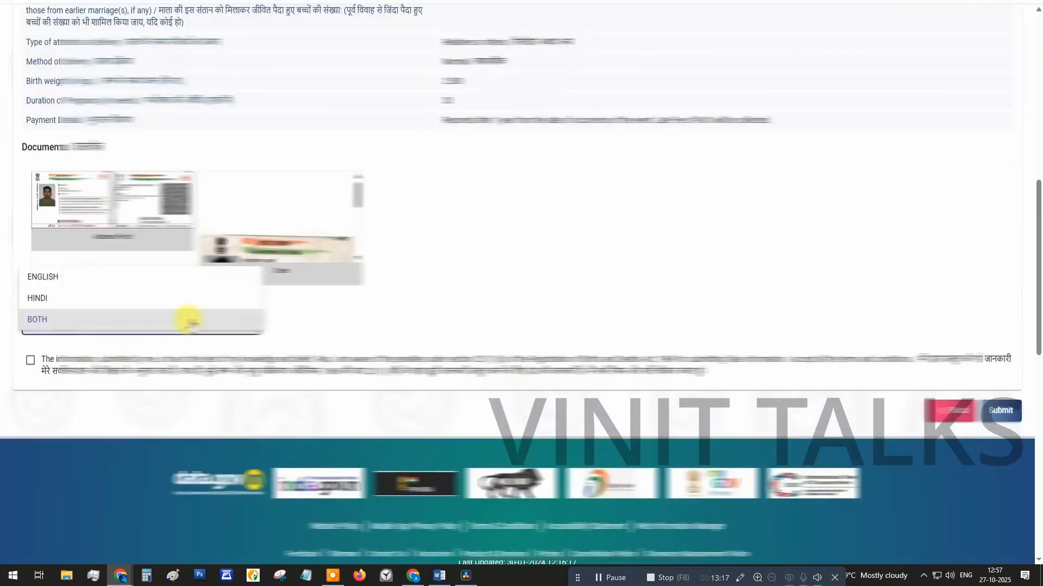
left_click(119, 319)
left_click(32, 363)
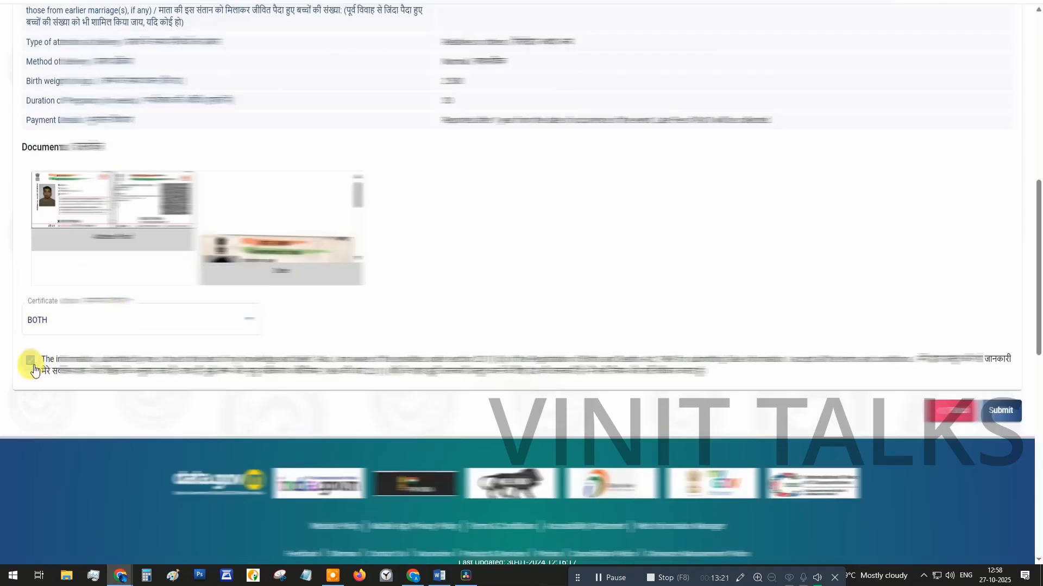
left_click(1002, 411)
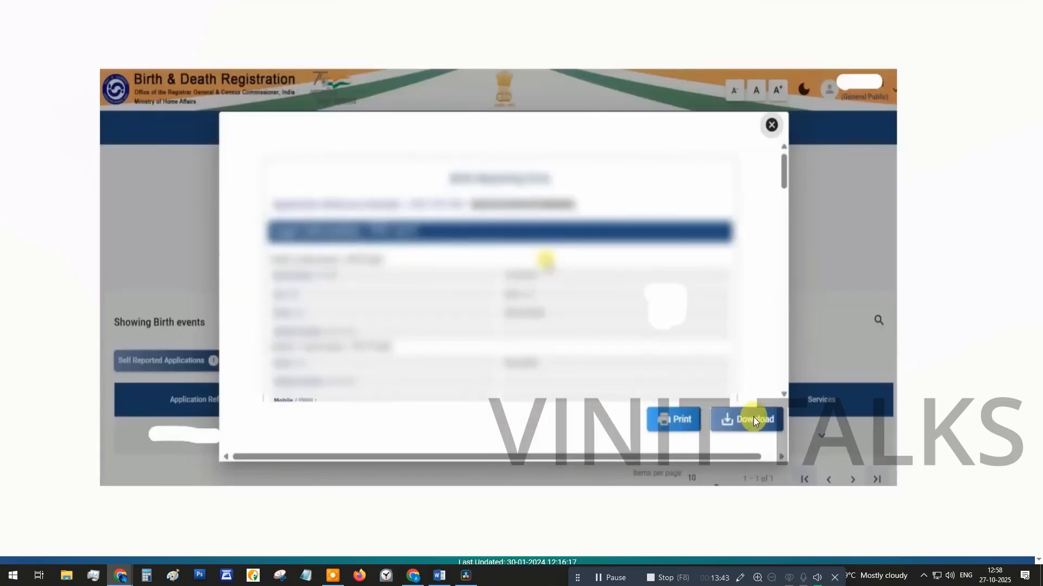
Close the registration form and invoice previews to return to the Birth events dashboard.
left_click(773, 126)
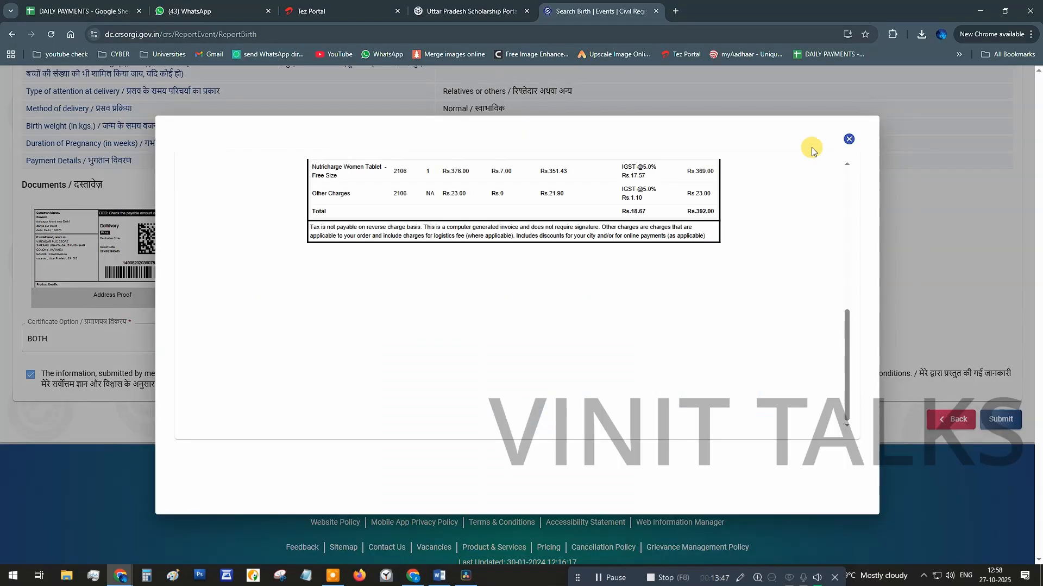
left_click(845, 136)
left_click(1002, 419)
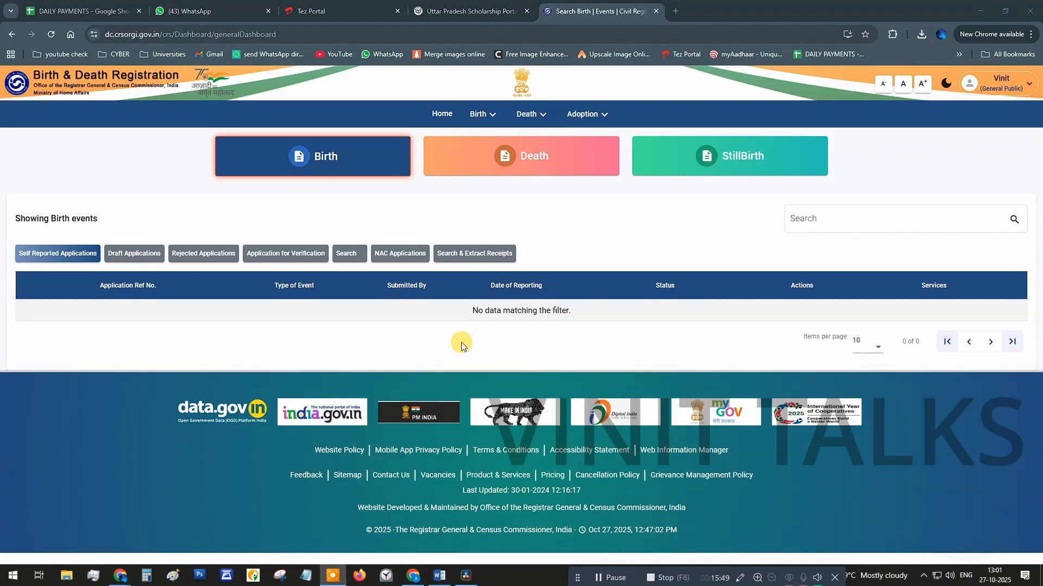
left_click(64, 255)
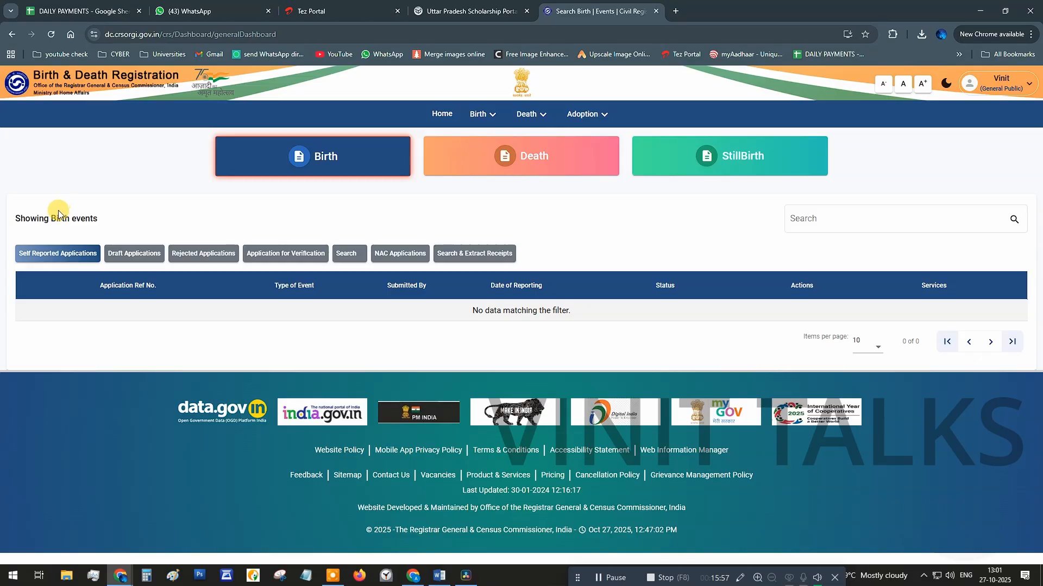
left_click_drag(463, 317, 607, 315)
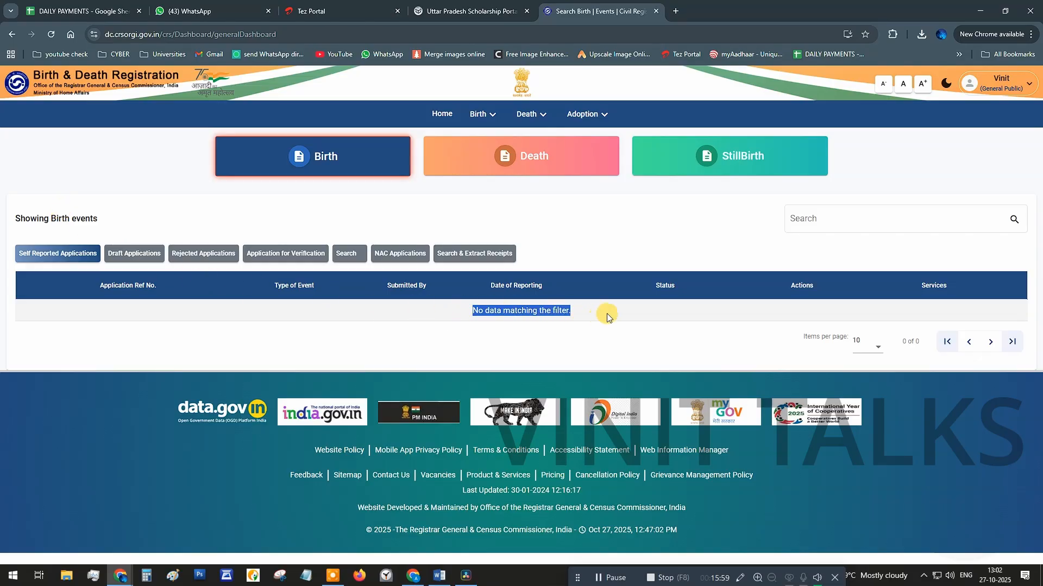
left_click(613, 333)
left_click_drag(789, 284, 823, 285)
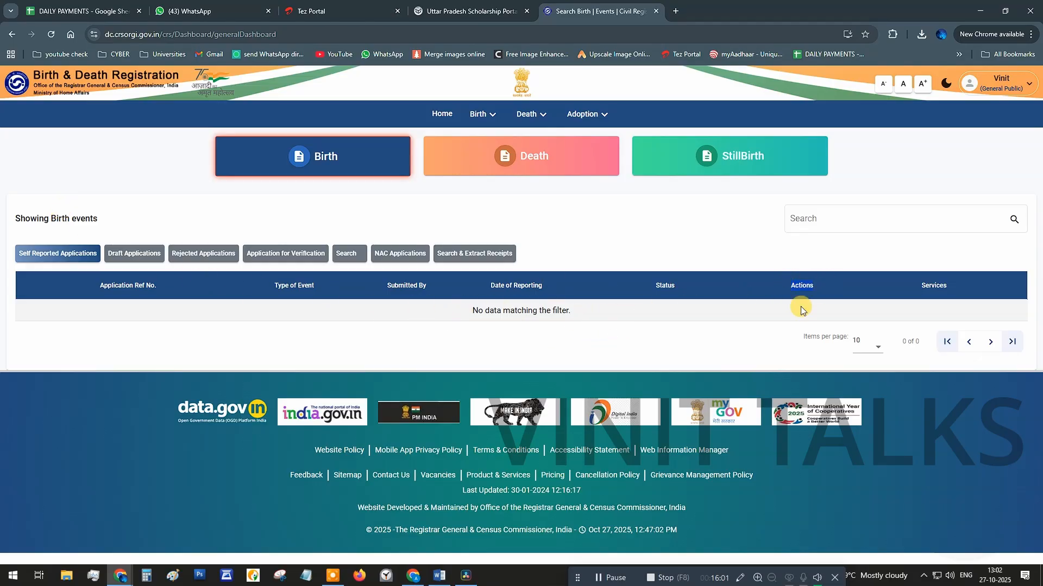